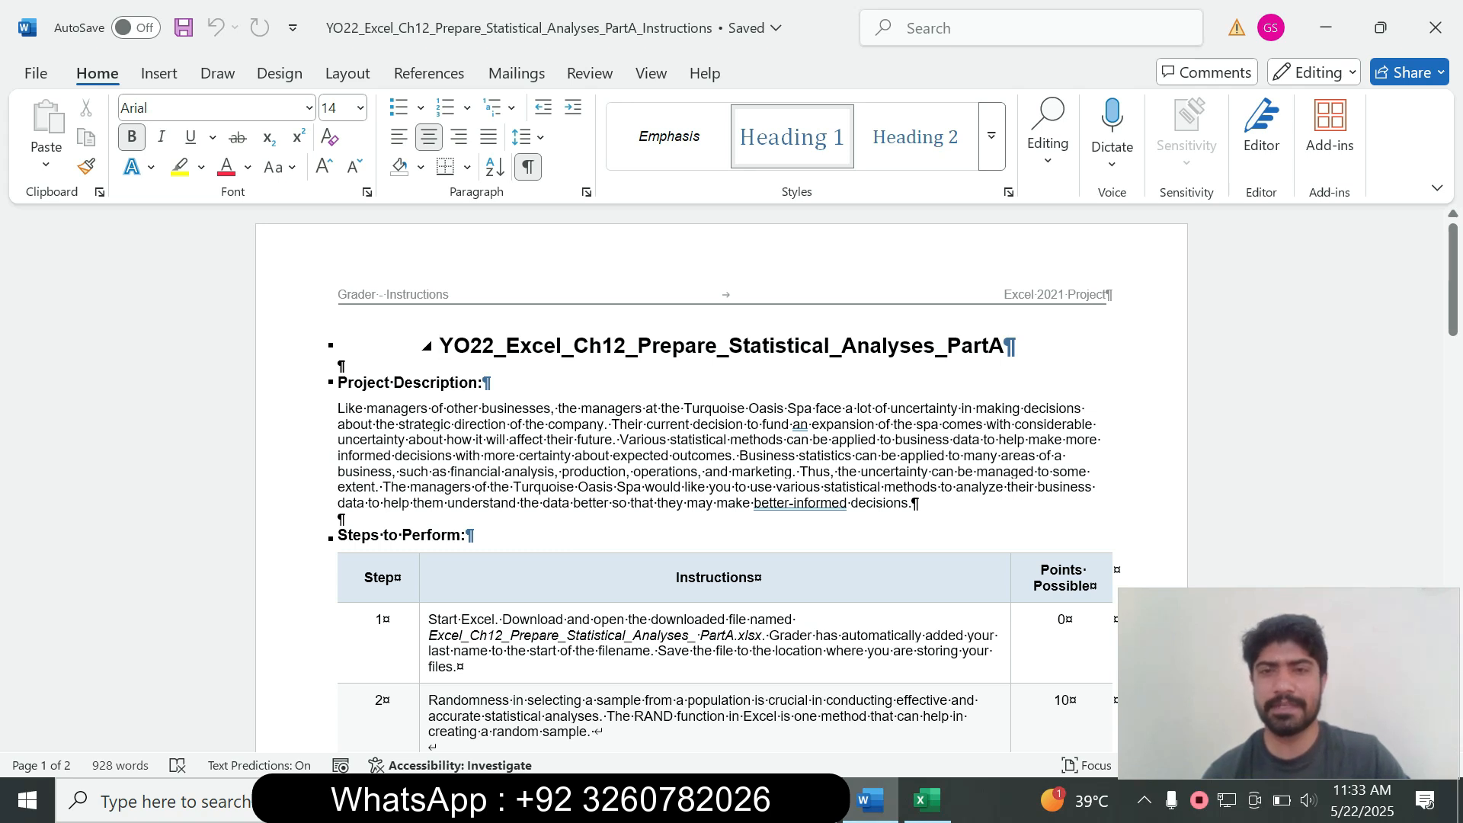
# Step: Scroll the Word instructions down to reveal the Steps to Perform table
pyautogui.moveTo(1454, 290); pyautogui.dragTo(1453, 327)
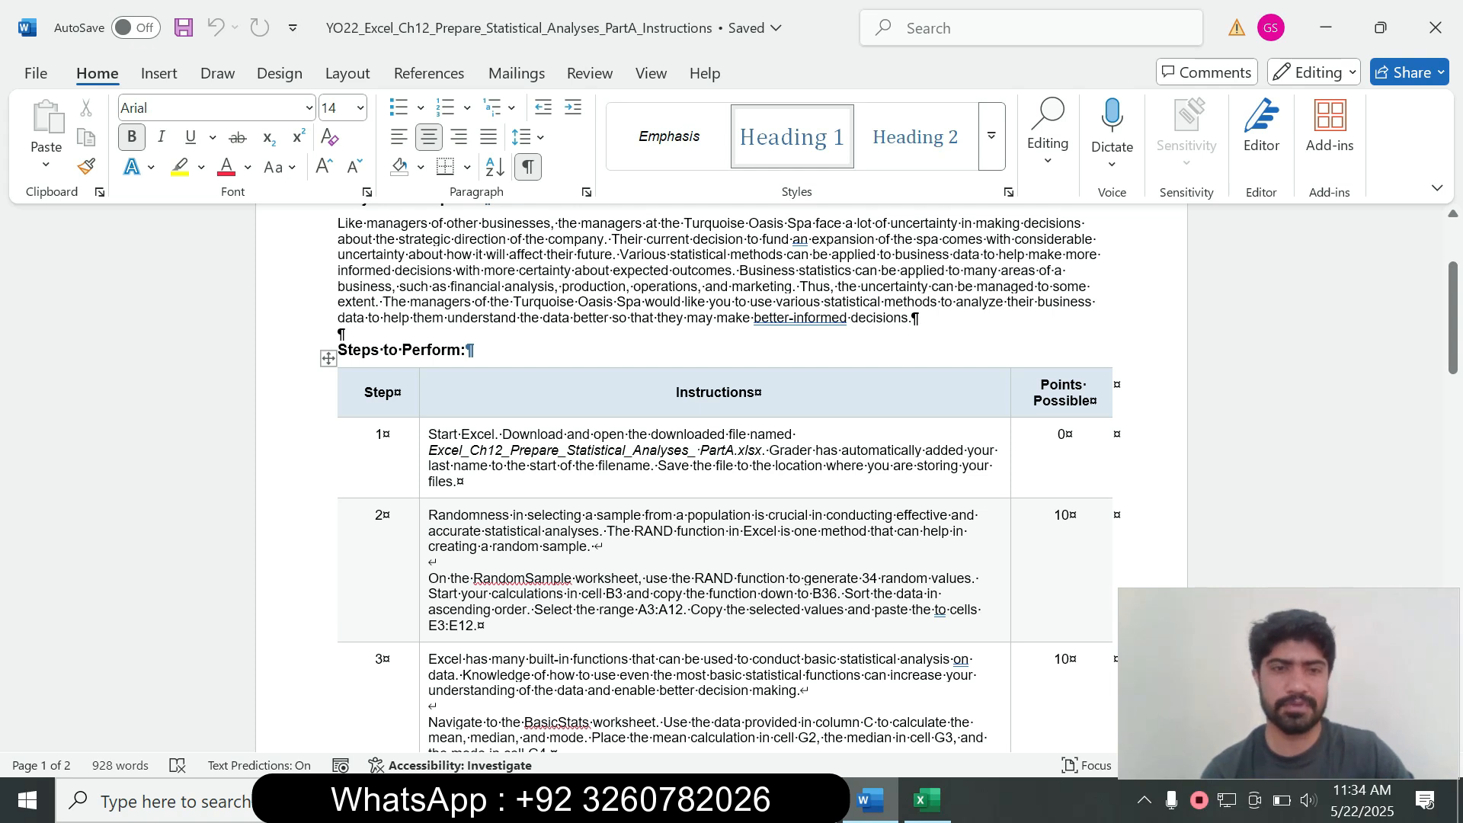
# Step: Try a yellow highlight on Step 1's instruction text and select its opening sentences
pyautogui.click(424, 466)
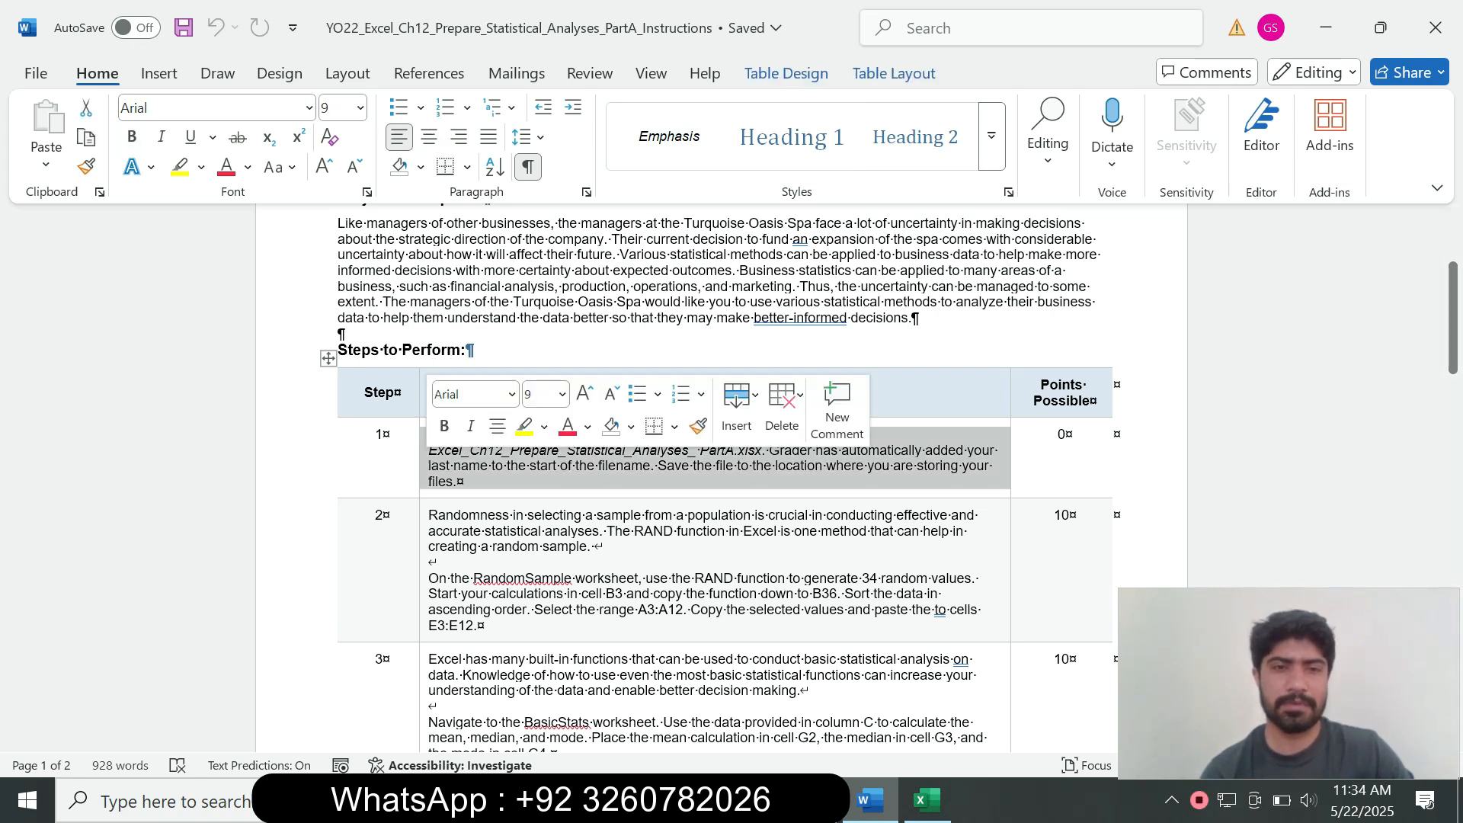
pyautogui.click(524, 428)
pyautogui.moveTo(429, 435); pyautogui.dragTo(481, 466)
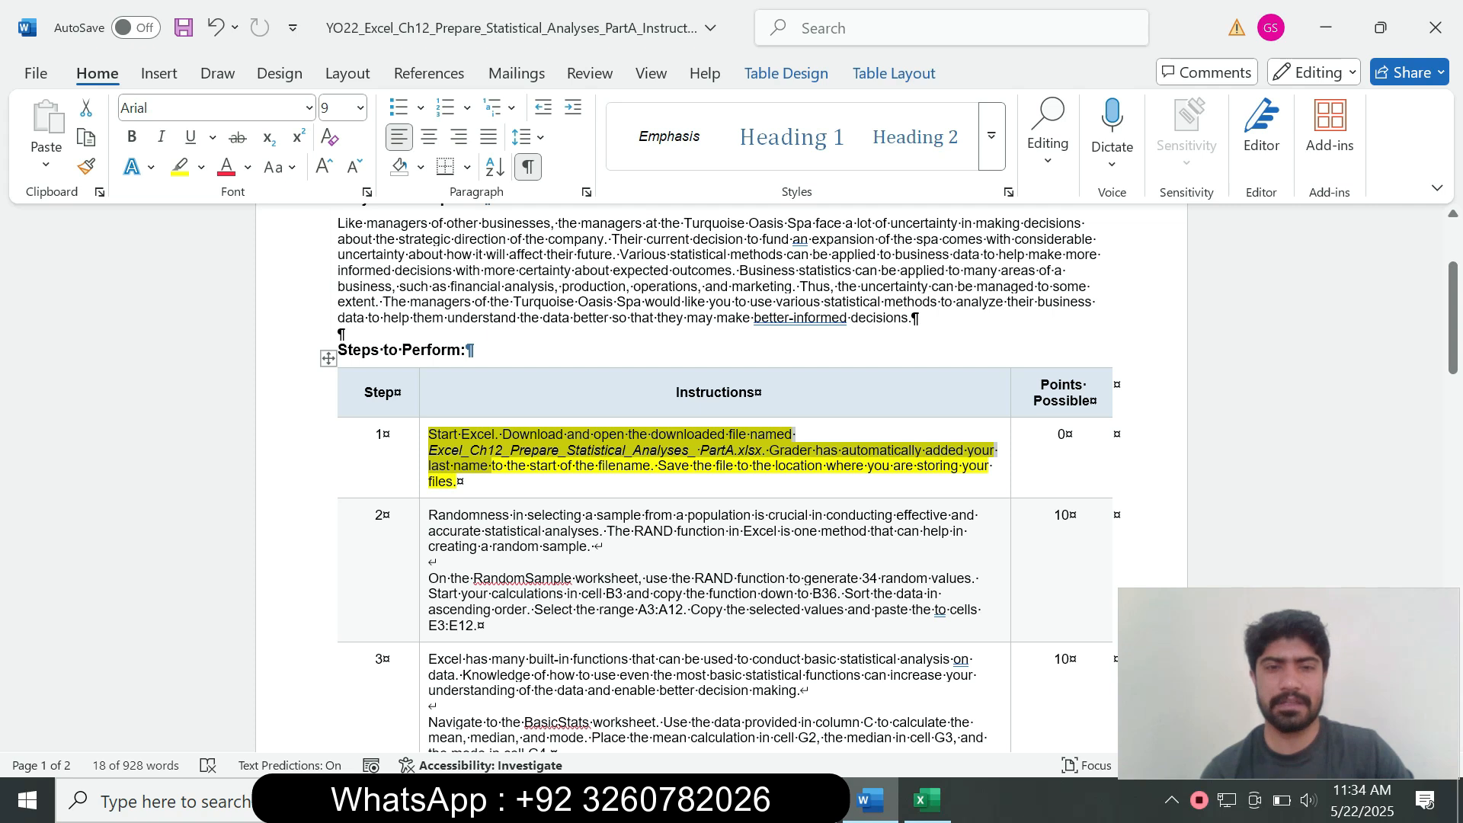
pyautogui.click(458, 482)
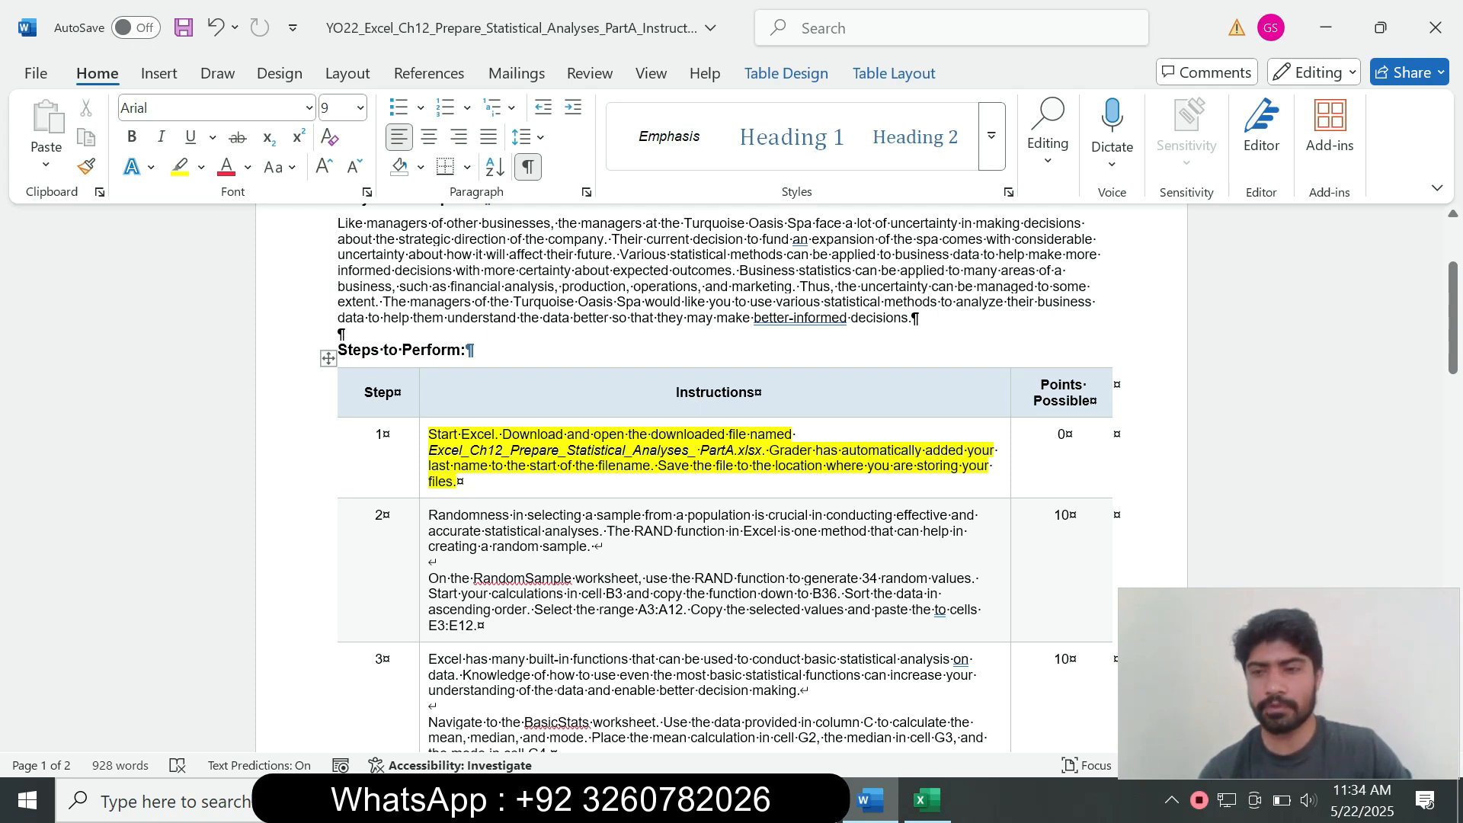
# Step: Check cell E5 in Excel, then remove the highlight from Step 1's text
pyautogui.click(927, 801)
pyautogui.click(539, 391)
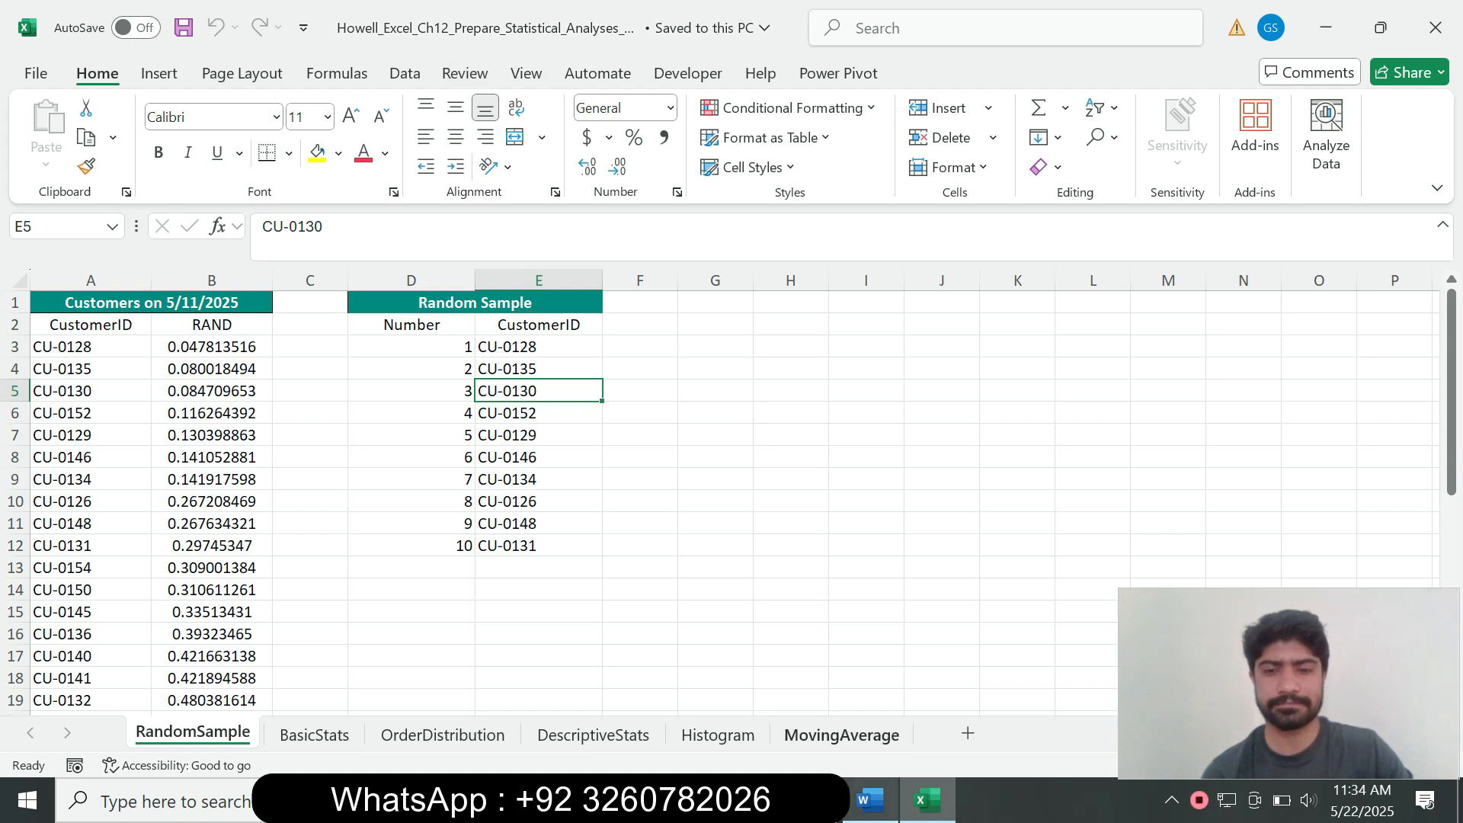
pyautogui.click(870, 801)
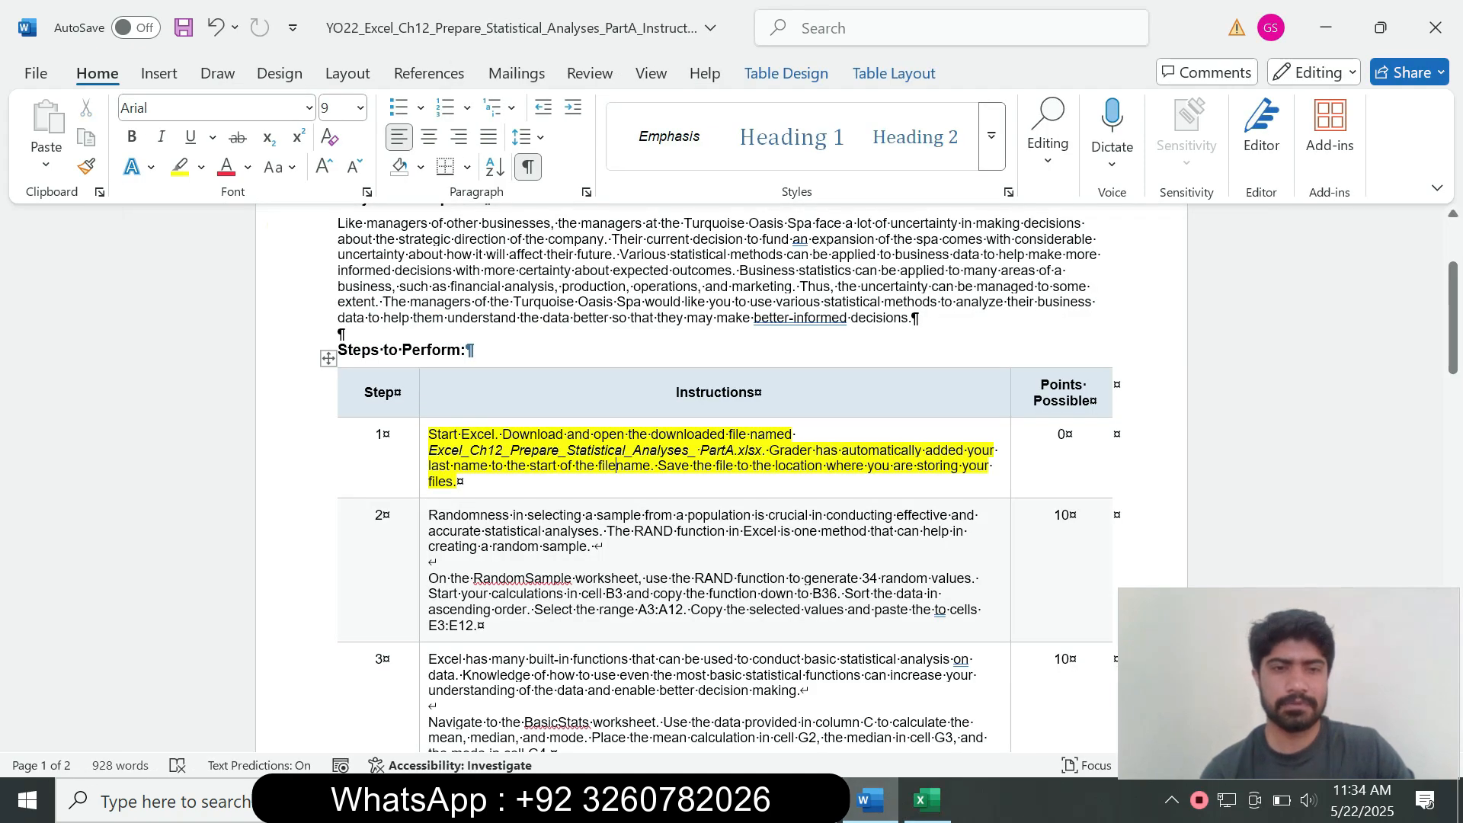
pyautogui.click(424, 458)
pyautogui.click(540, 422)
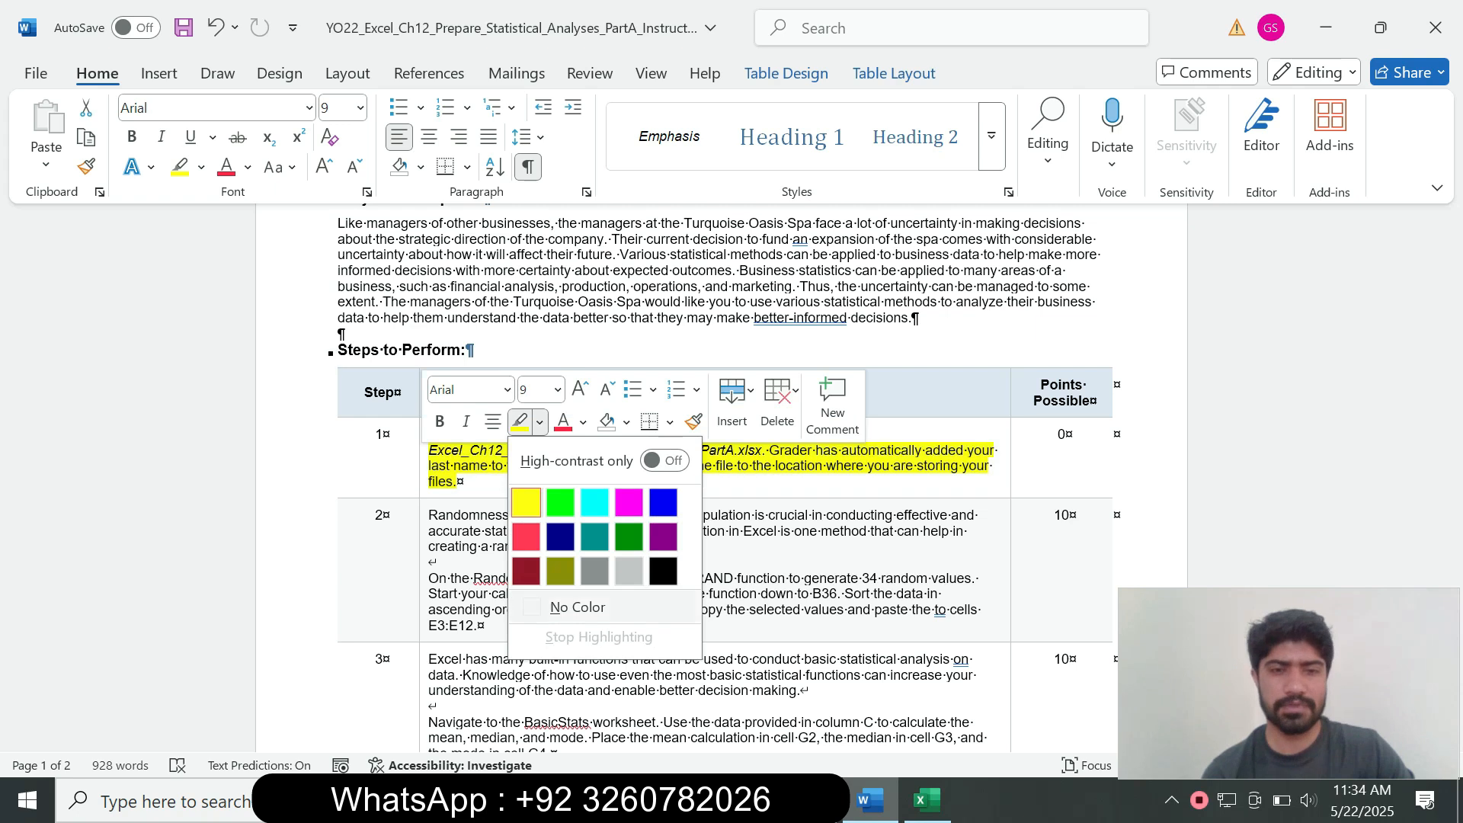
pyautogui.click(578, 607)
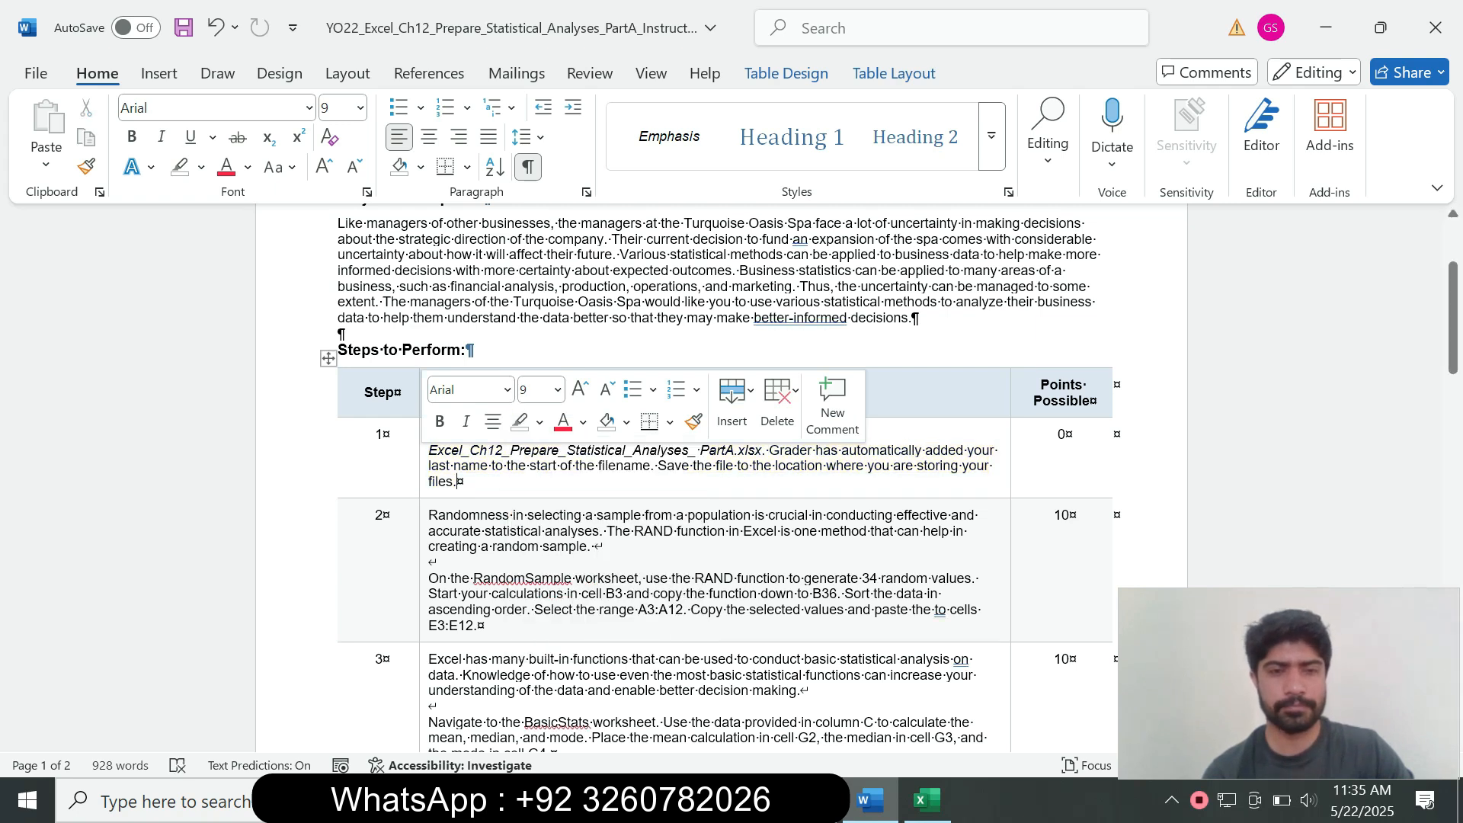
# Step: Enlarge Step 2's RAND sampling instructions to 14 pt and highlight them in cyan
pyautogui.click(424, 587)
pyautogui.click(555, 522)
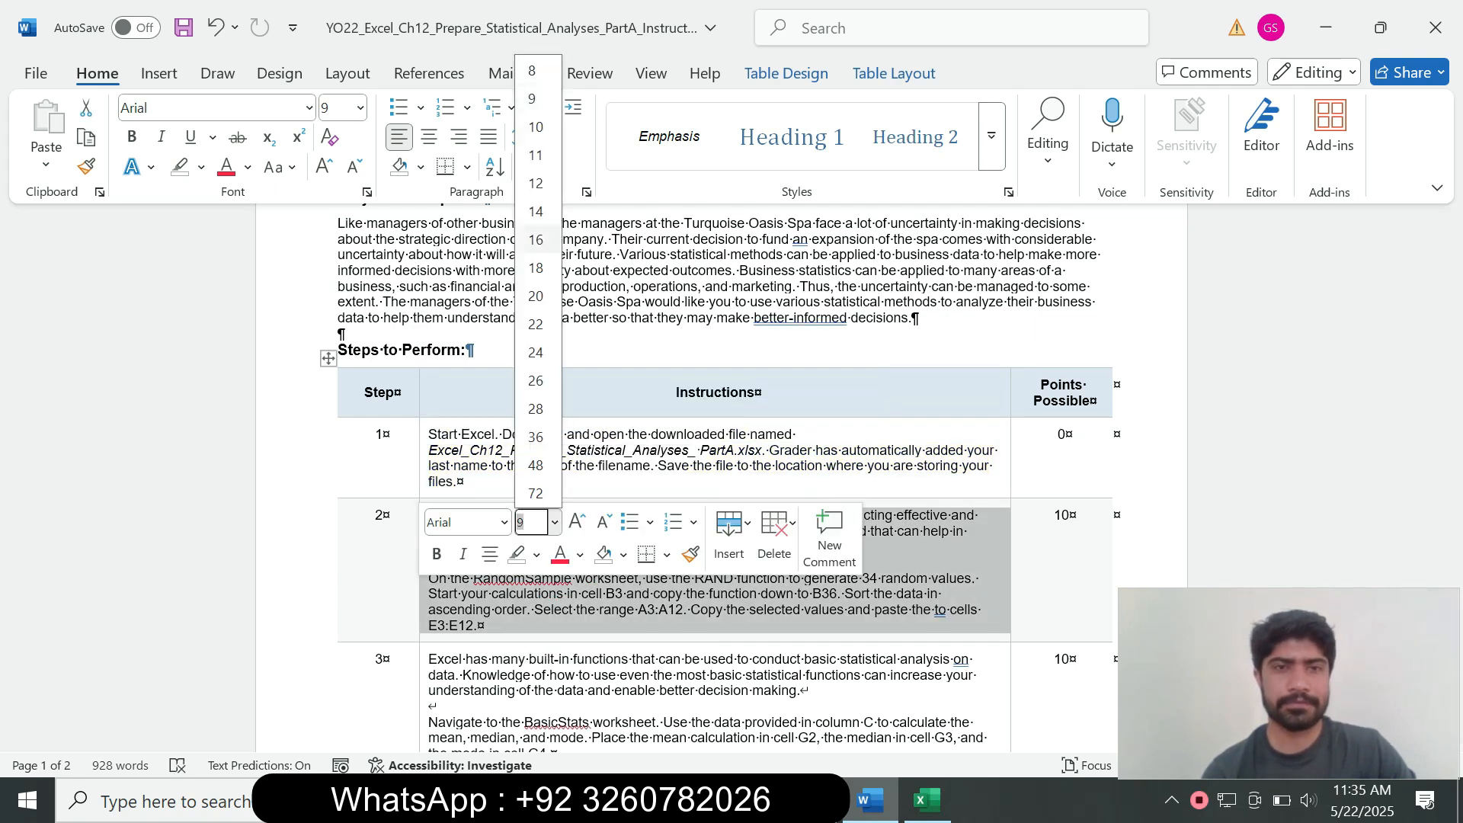
pyautogui.click(536, 211)
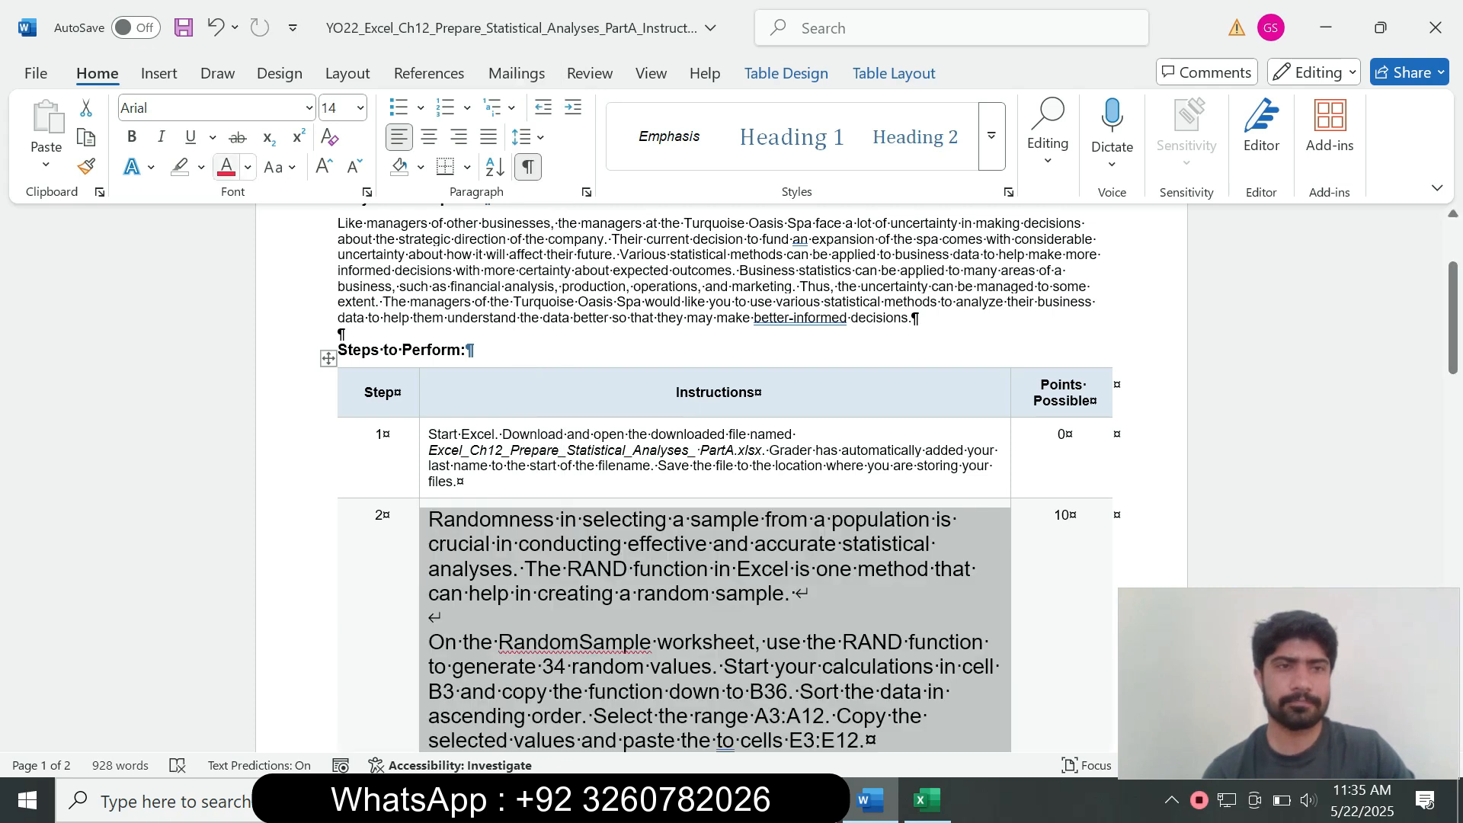
pyautogui.click(201, 168)
pyautogui.click(253, 246)
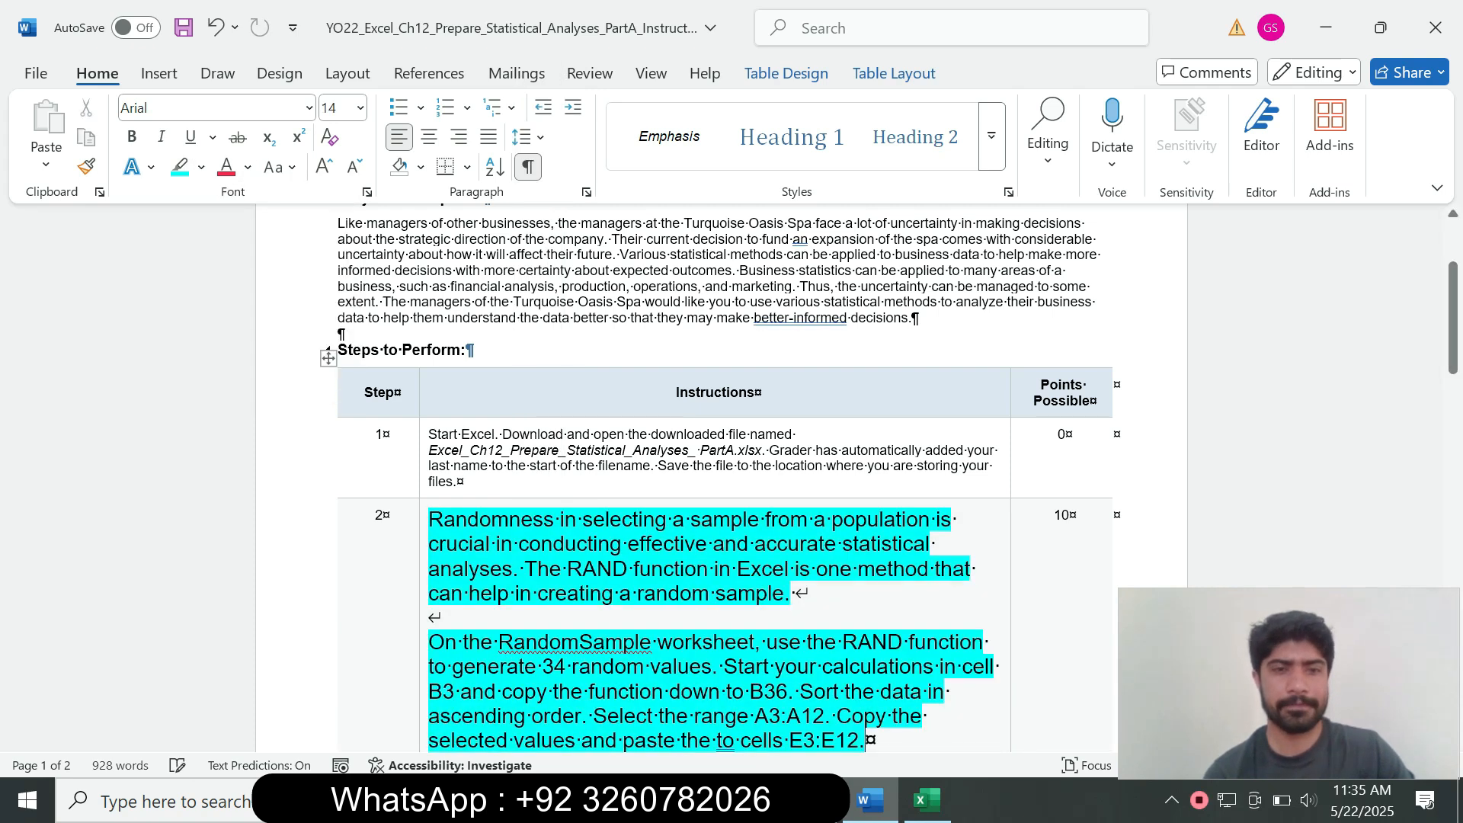
pyautogui.moveTo(1453, 324); pyautogui.dragTo(1453, 368)
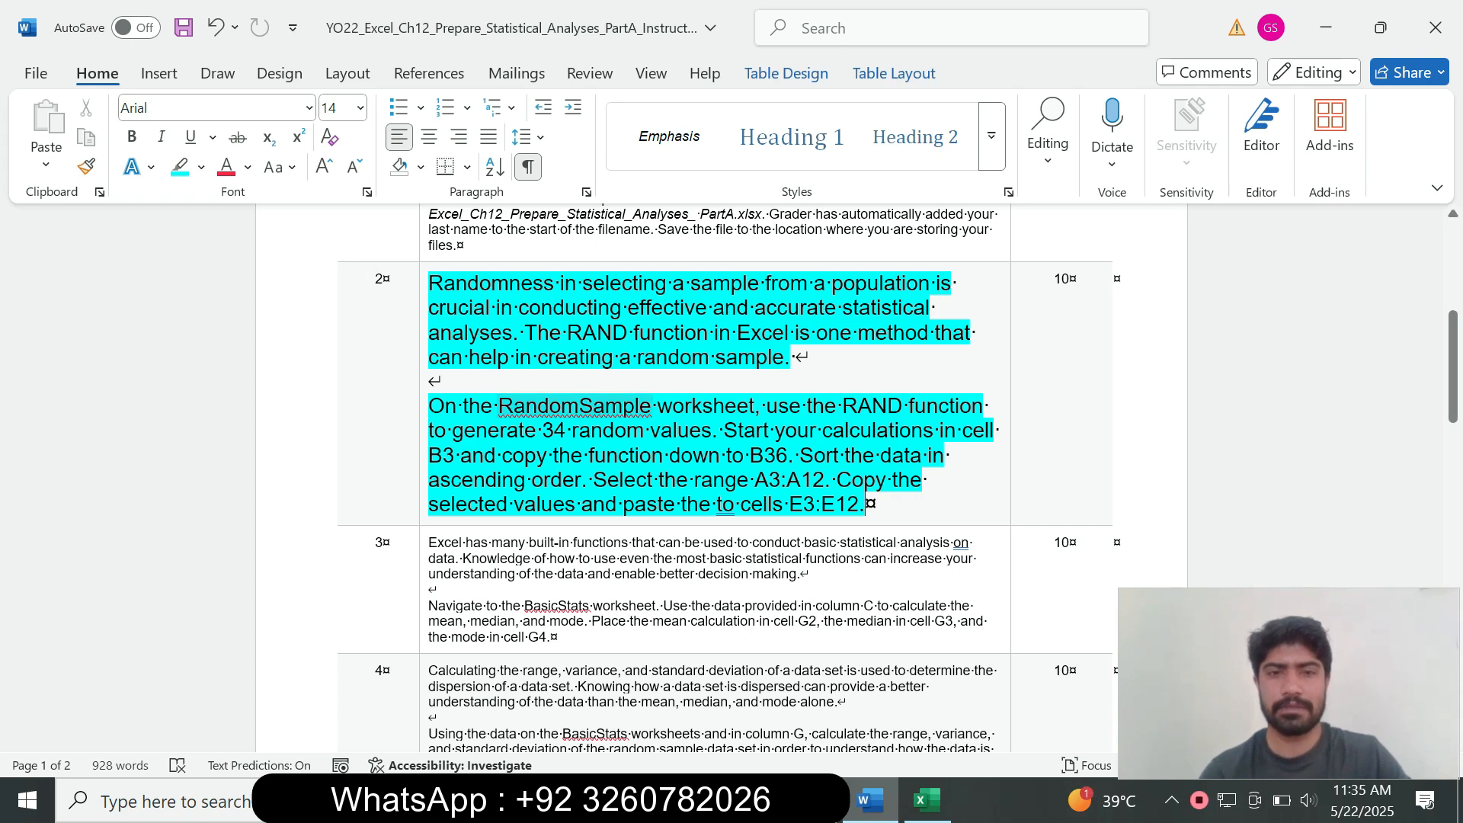
pyautogui.moveTo(500, 407); pyautogui.dragTo(651, 407)
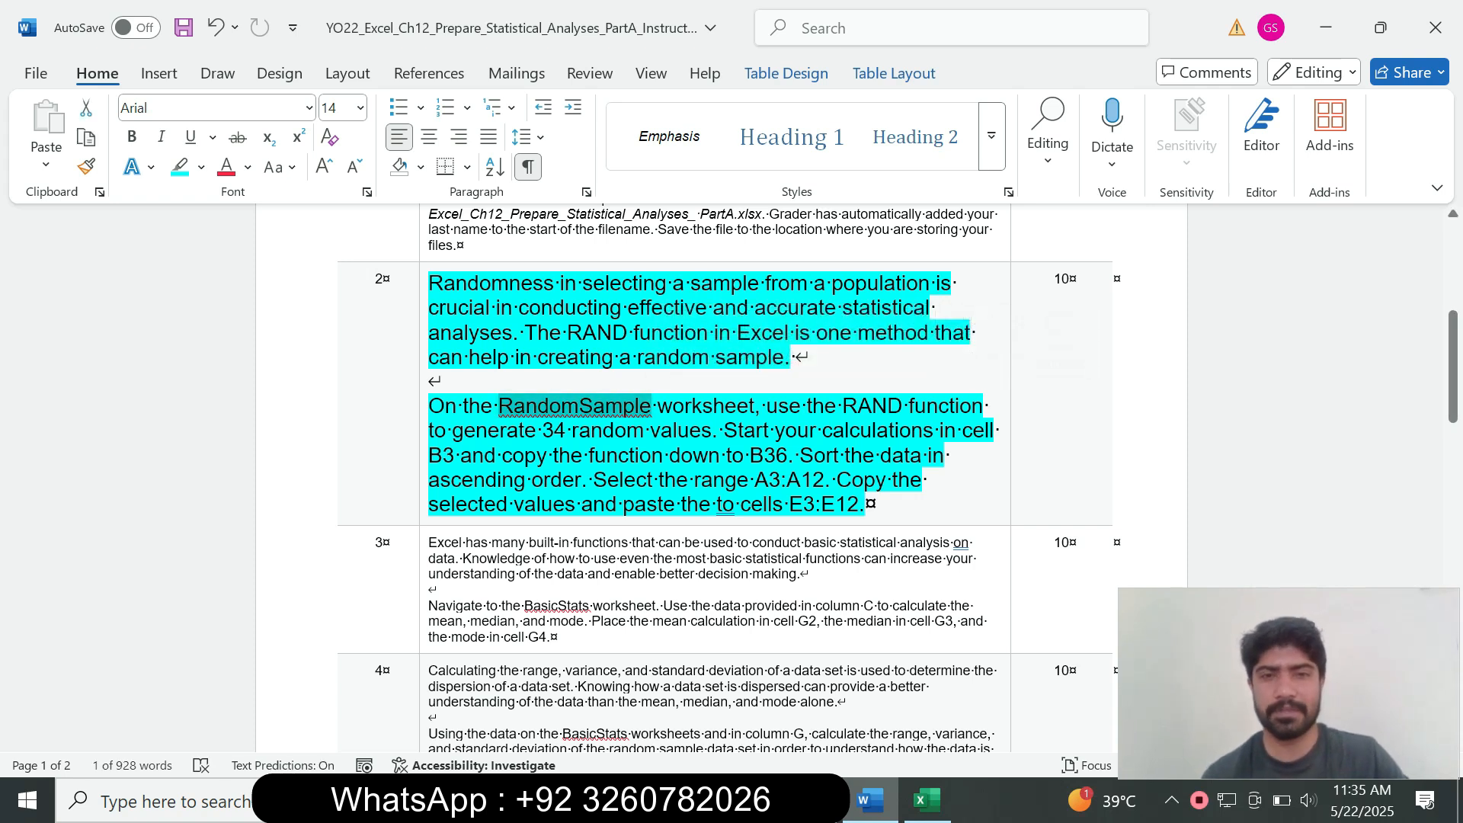
pyautogui.click(927, 800)
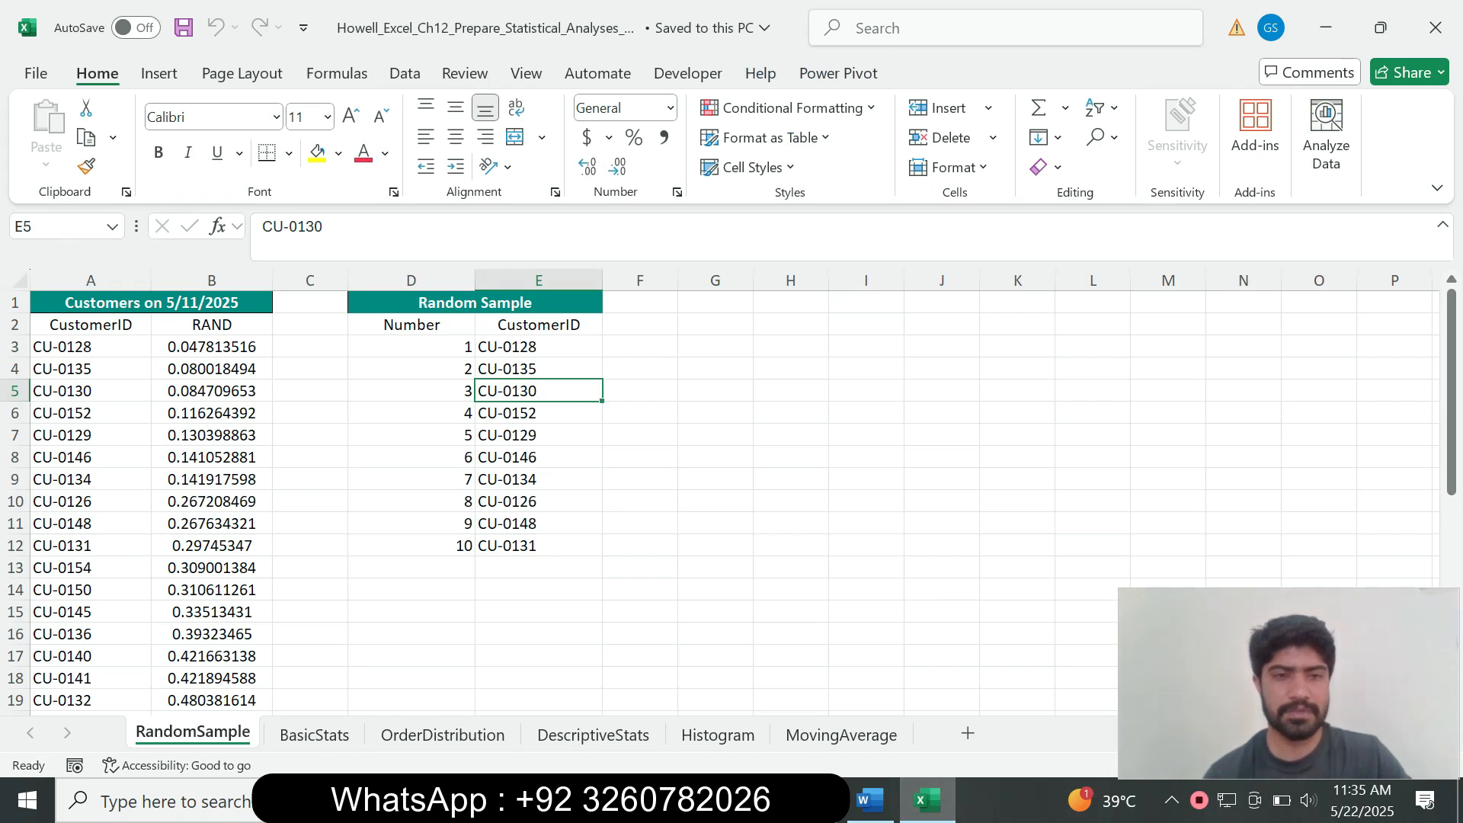
pyautogui.click(870, 800)
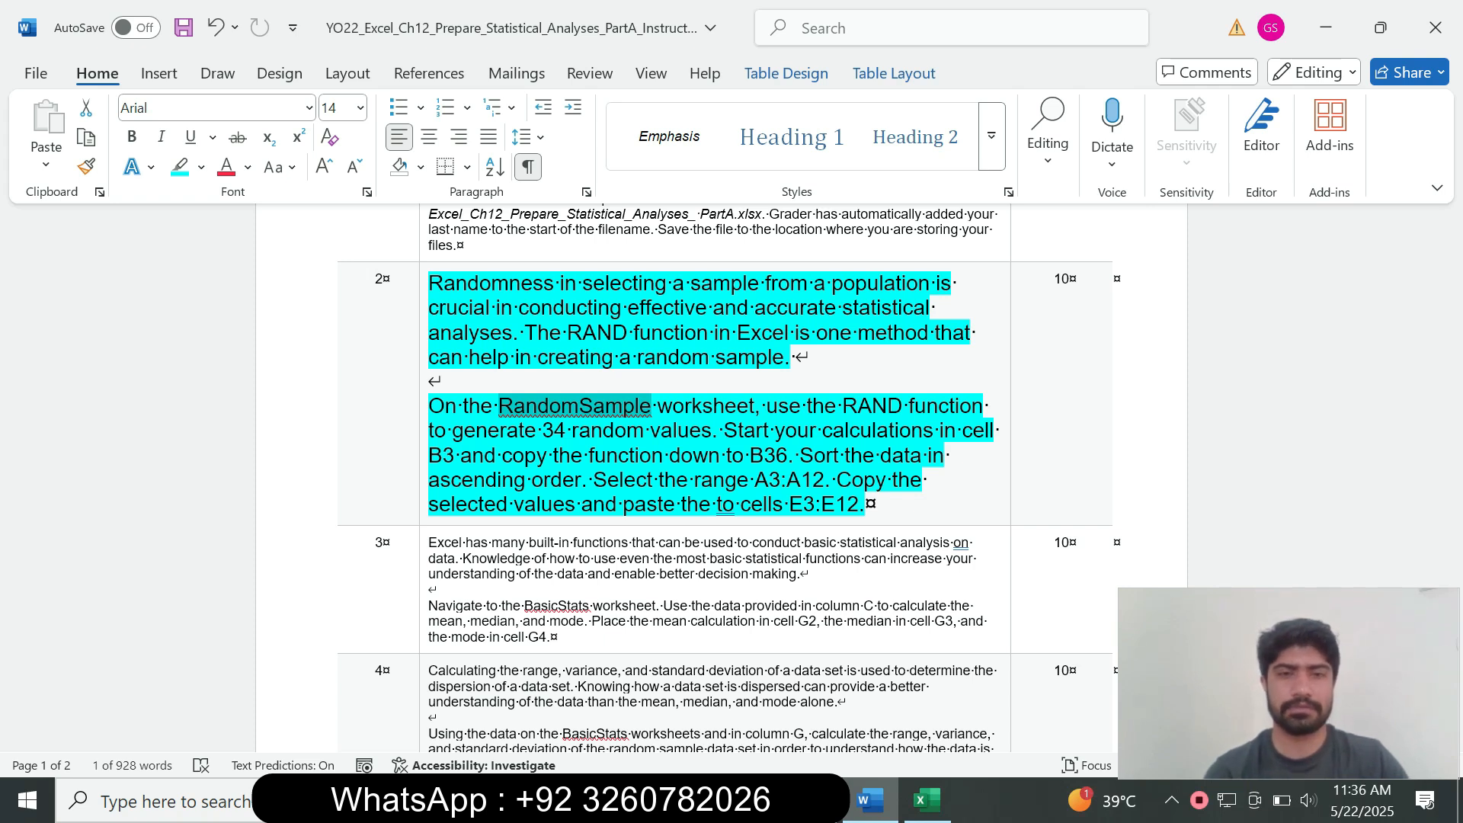
# Step: Replace cell B3's value on the RandomSample sheet with the formula =RAND()
pyautogui.click(927, 800)
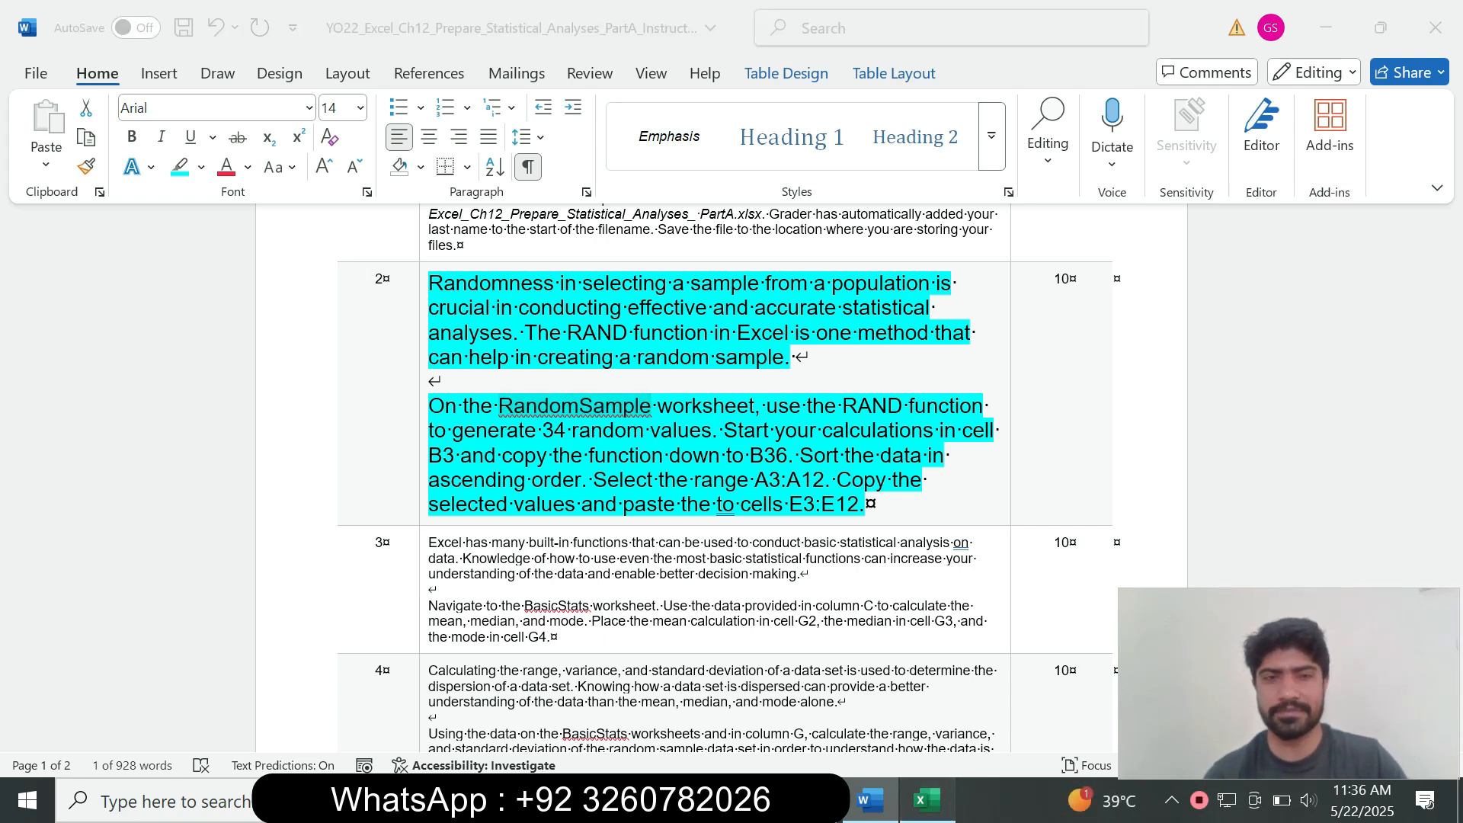
pyautogui.click(212, 346)
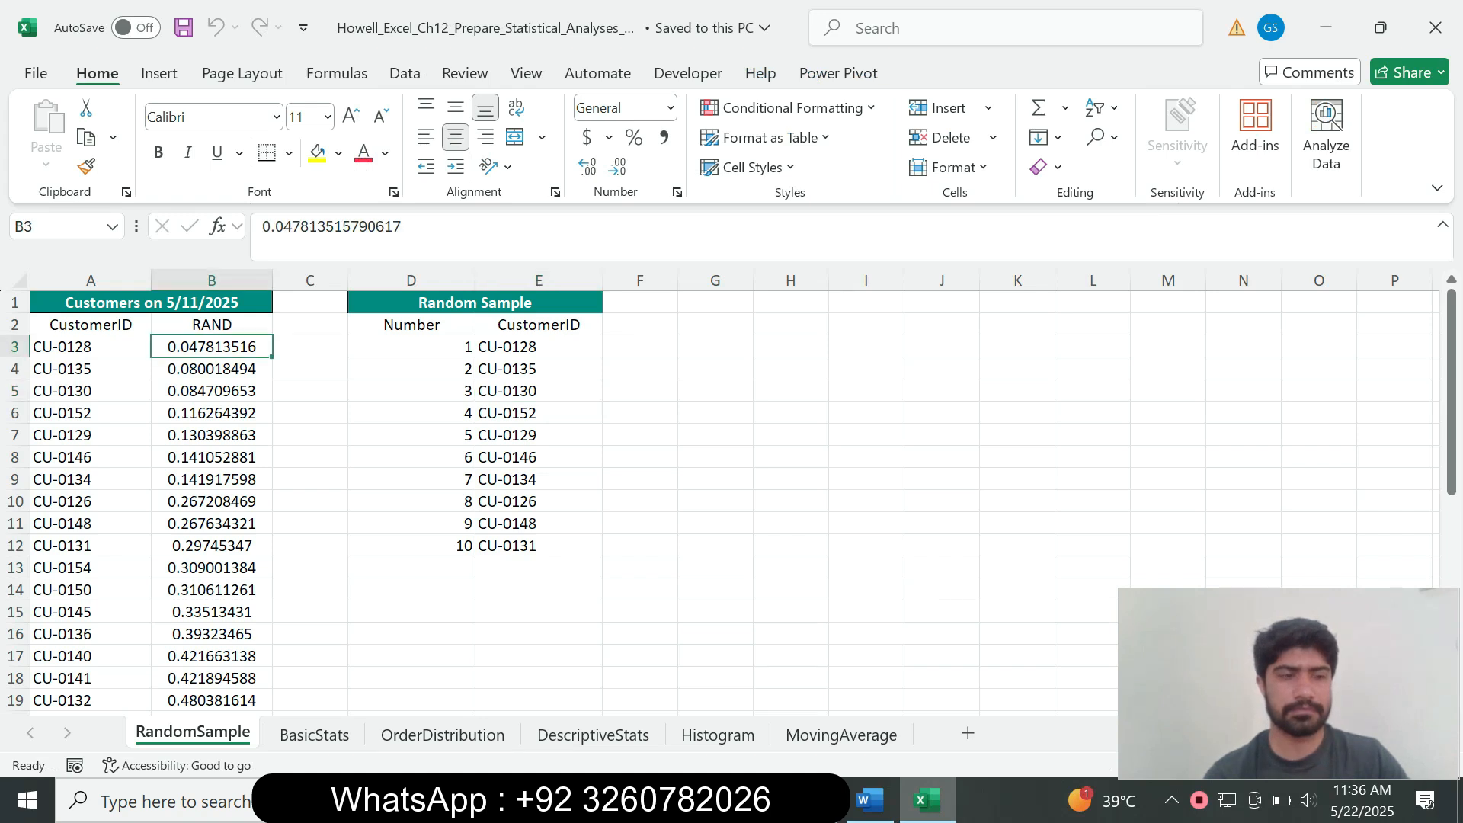
pyautogui.moveTo(402, 227); pyautogui.dragTo(262, 226)
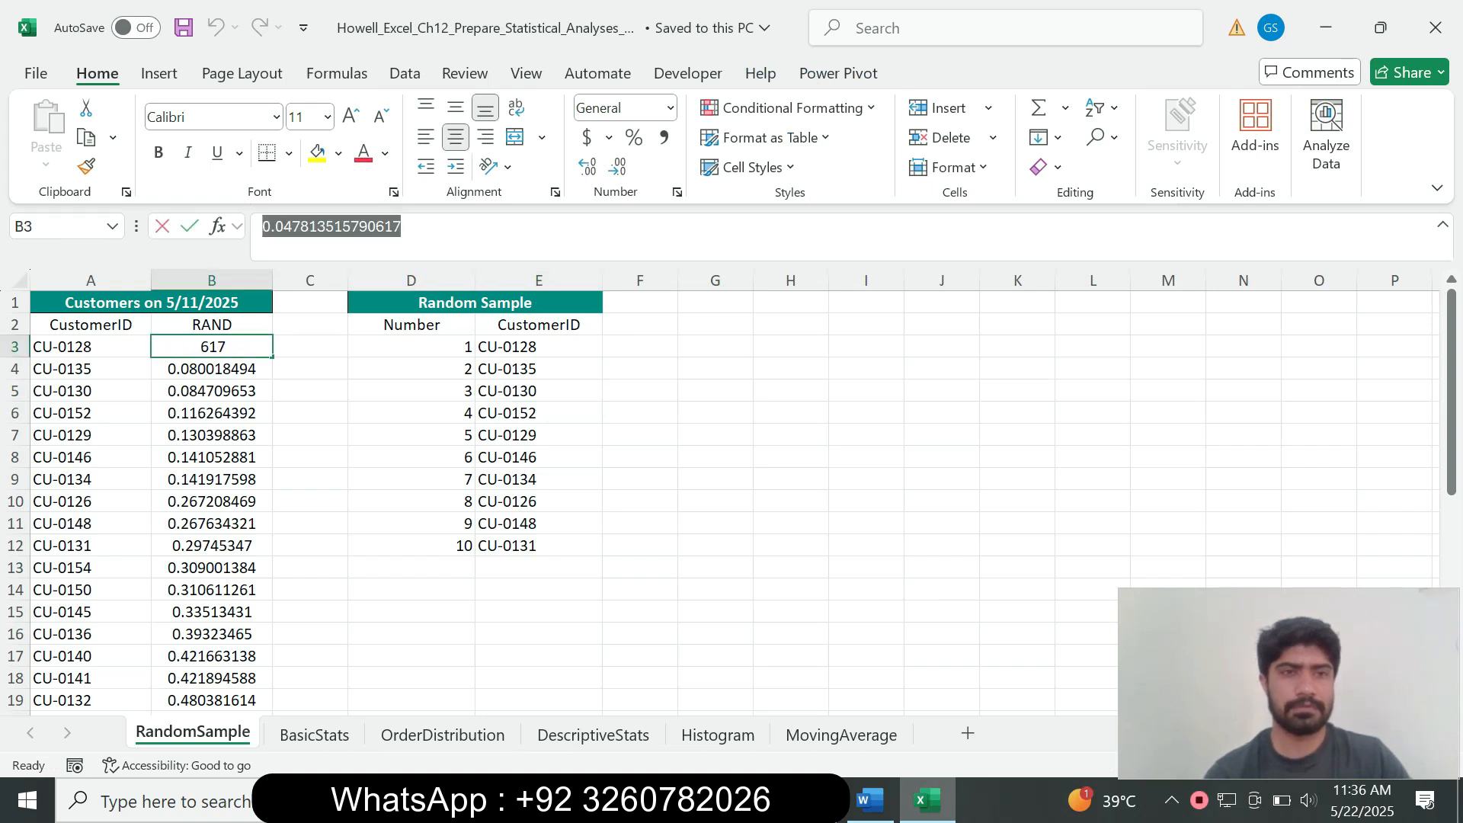
pyautogui.write('=')
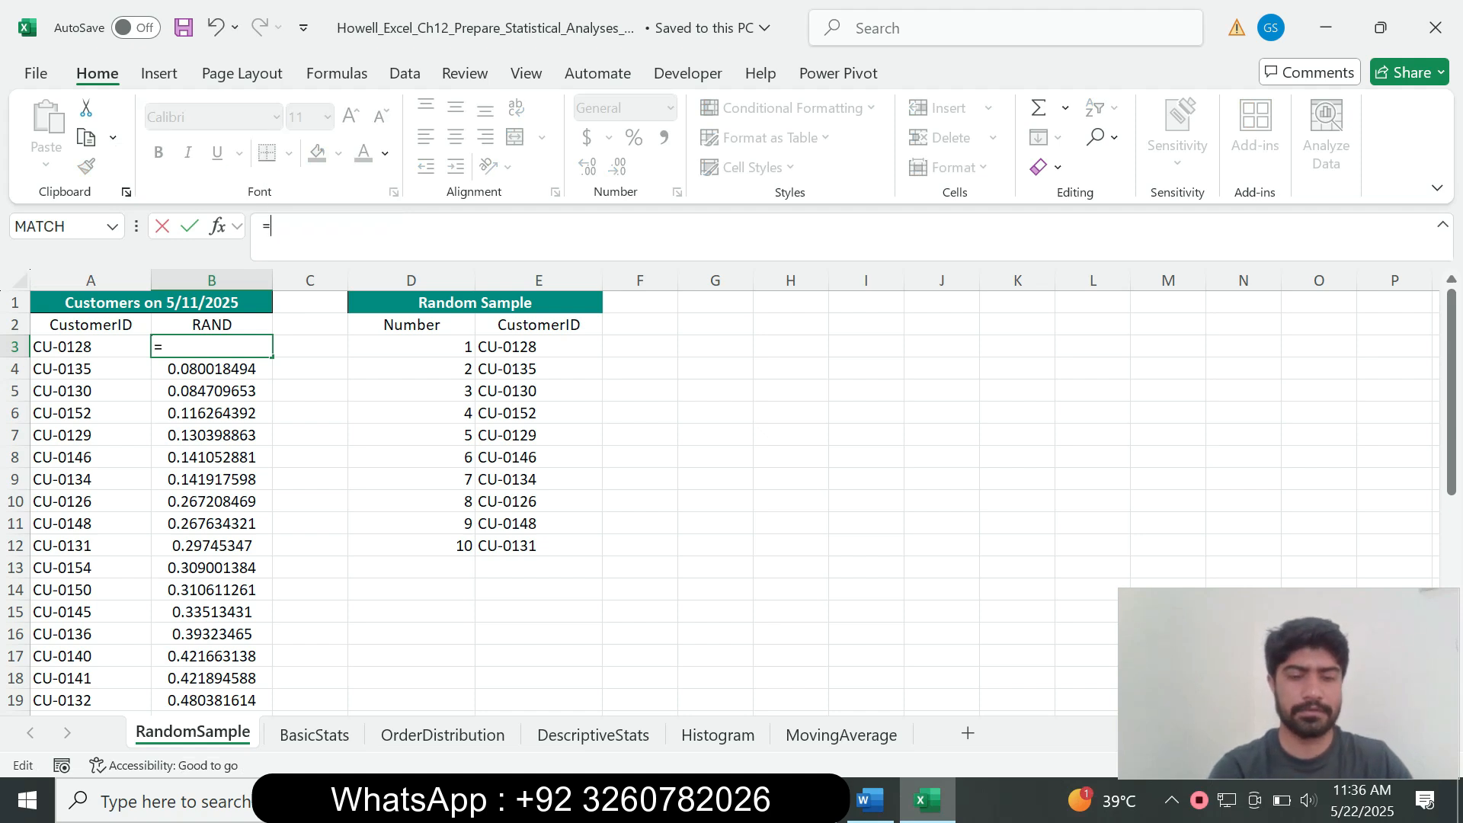
pyautogui.write('rand')
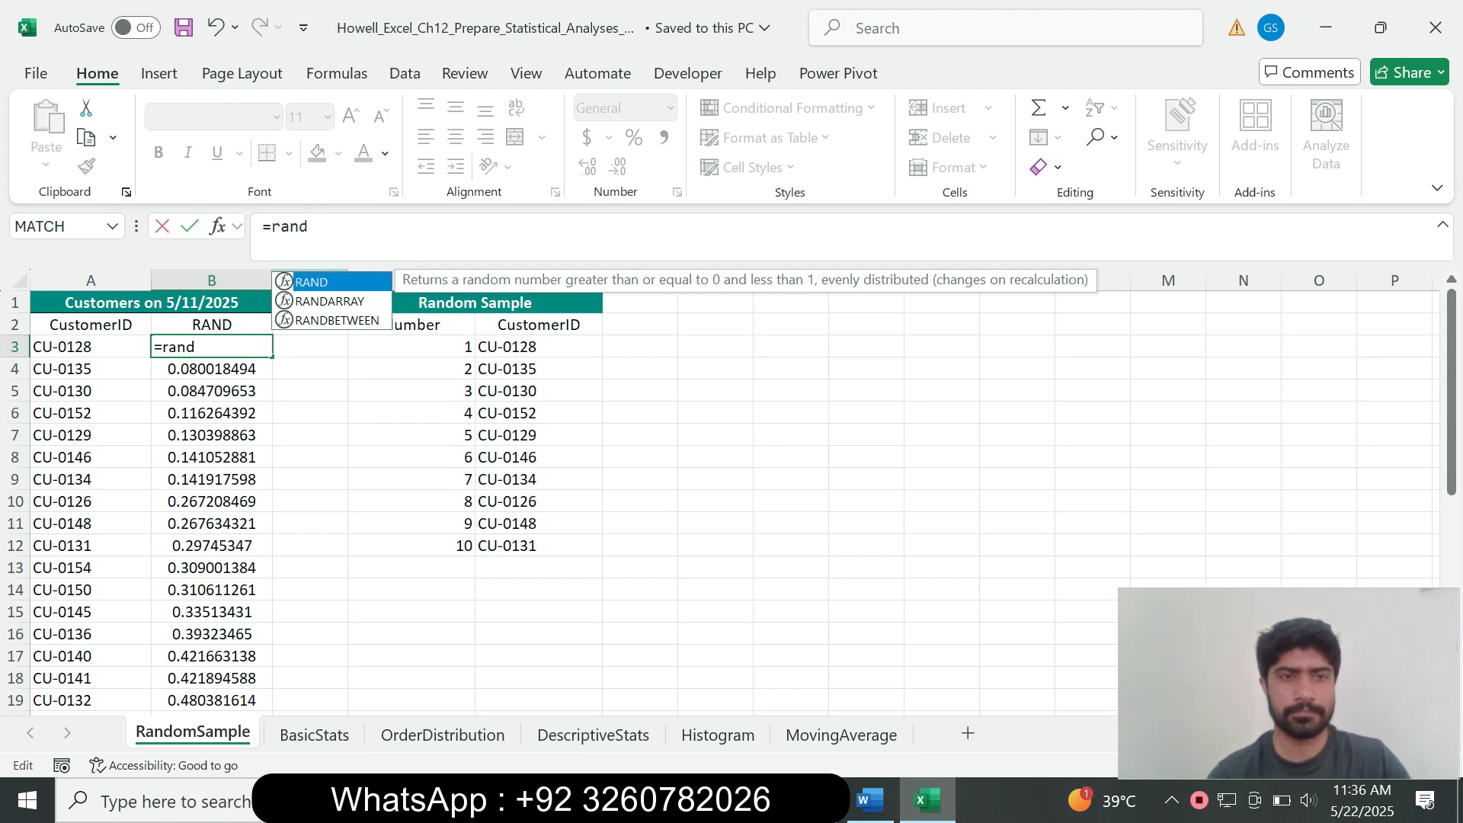
pyautogui.press('Tab')
pyautogui.write(')')
pyautogui.press('Return')
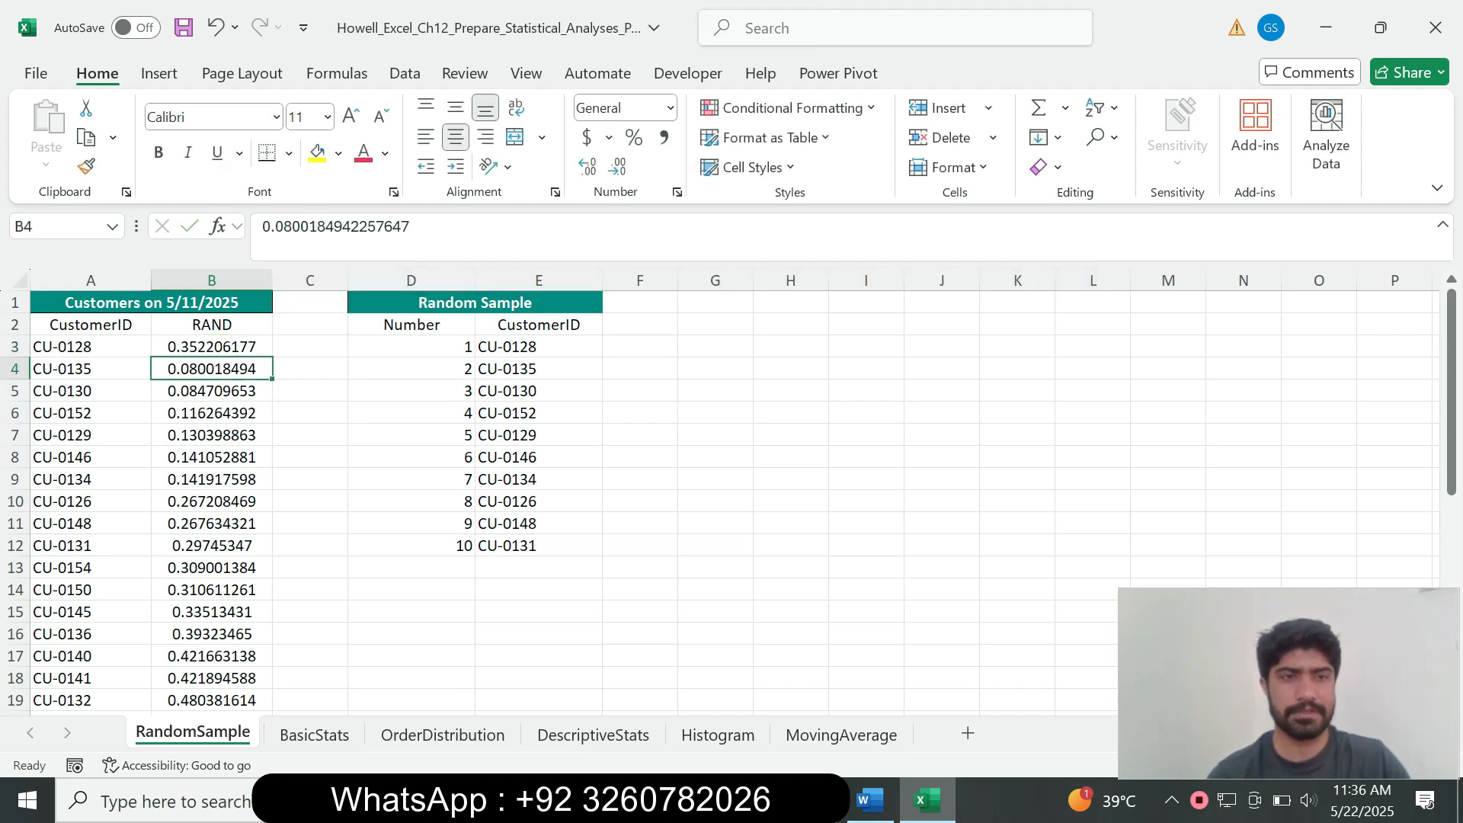
pyautogui.click(212, 347)
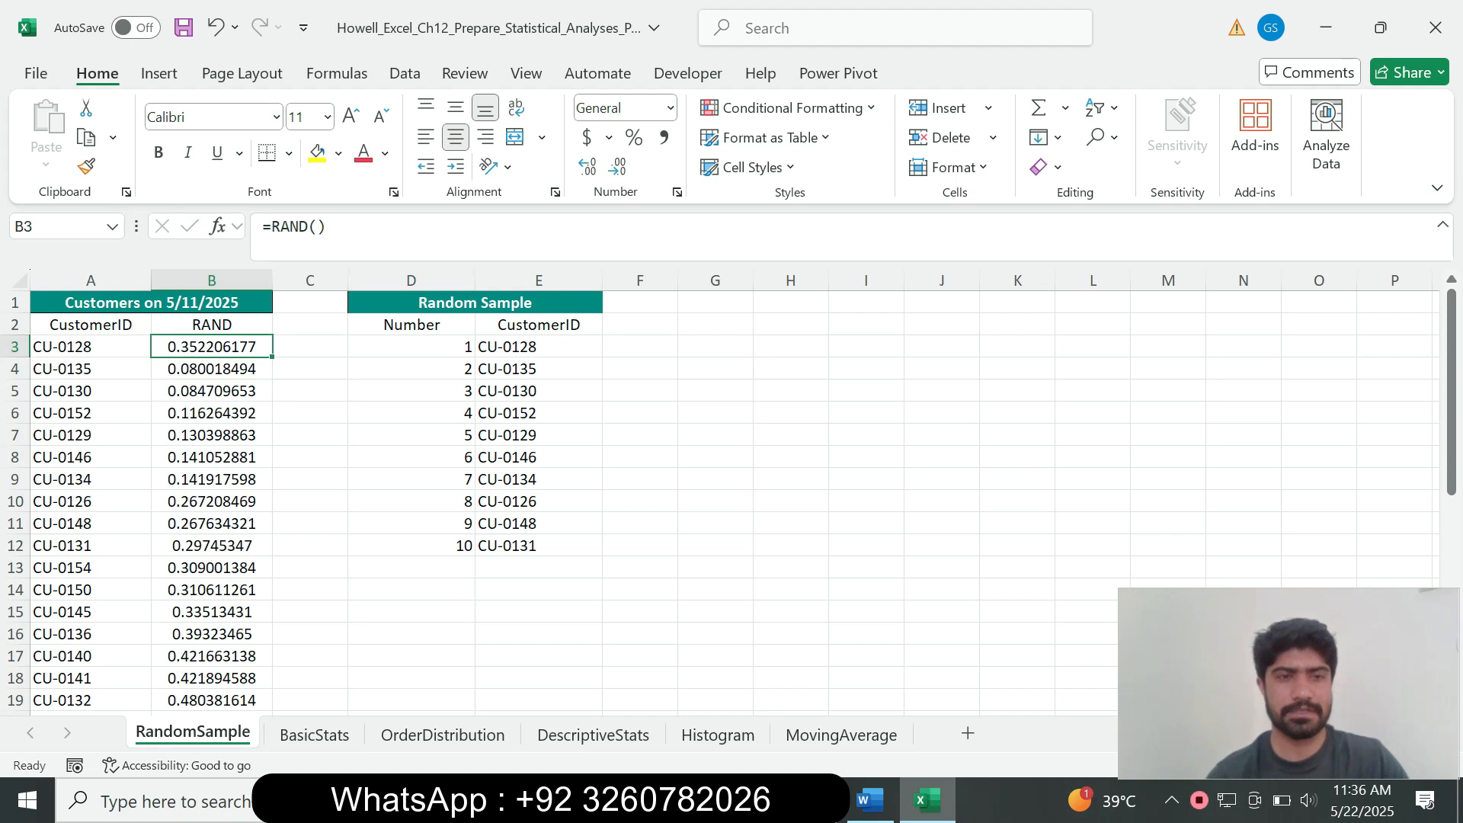
pyautogui.click(870, 799)
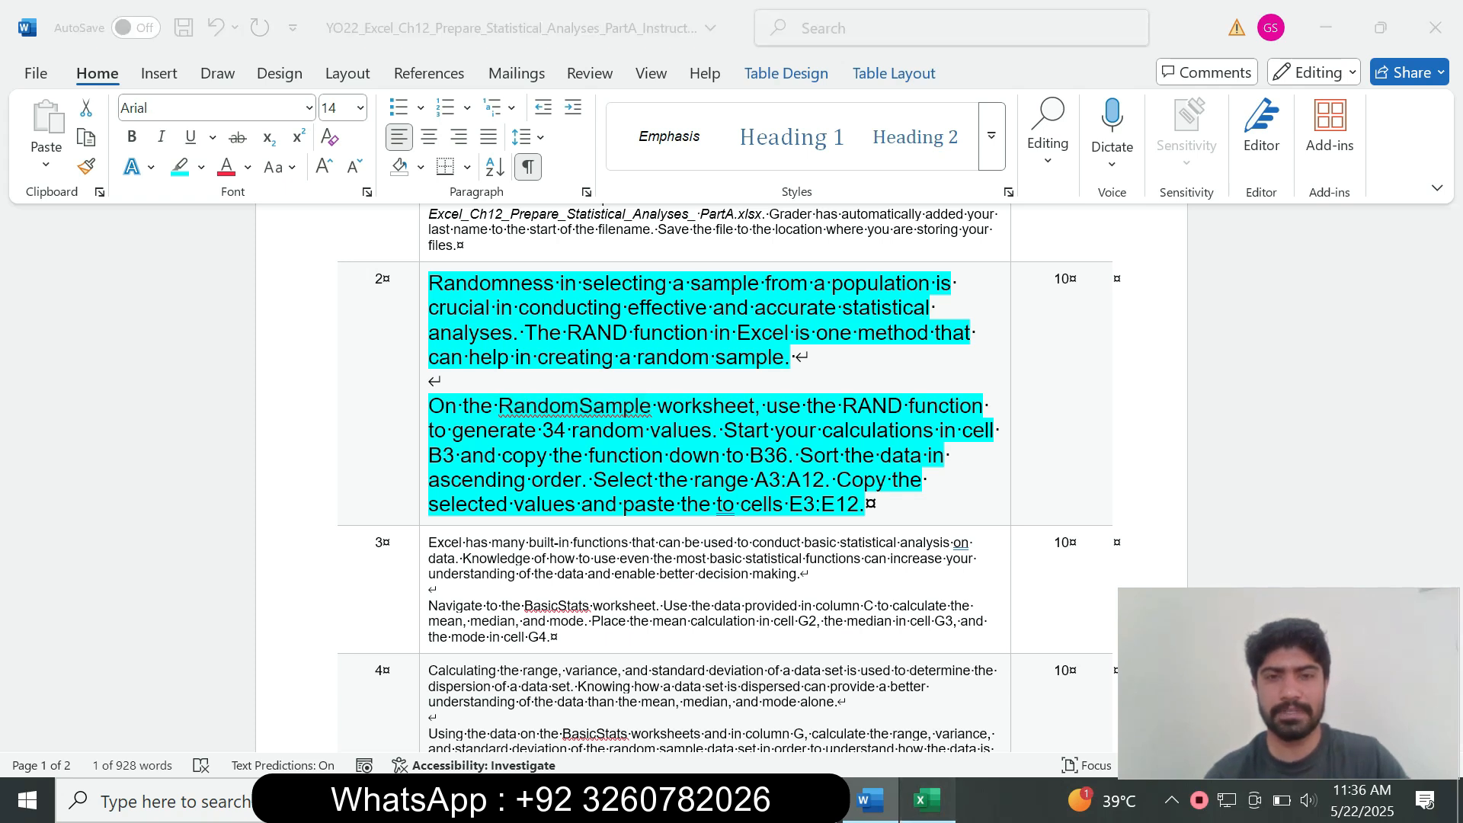
# Step: Fill the RAND formula from B3 down to B36
pyautogui.click(927, 800)
pyautogui.moveTo(272, 357); pyautogui.dragTo(260, 640)
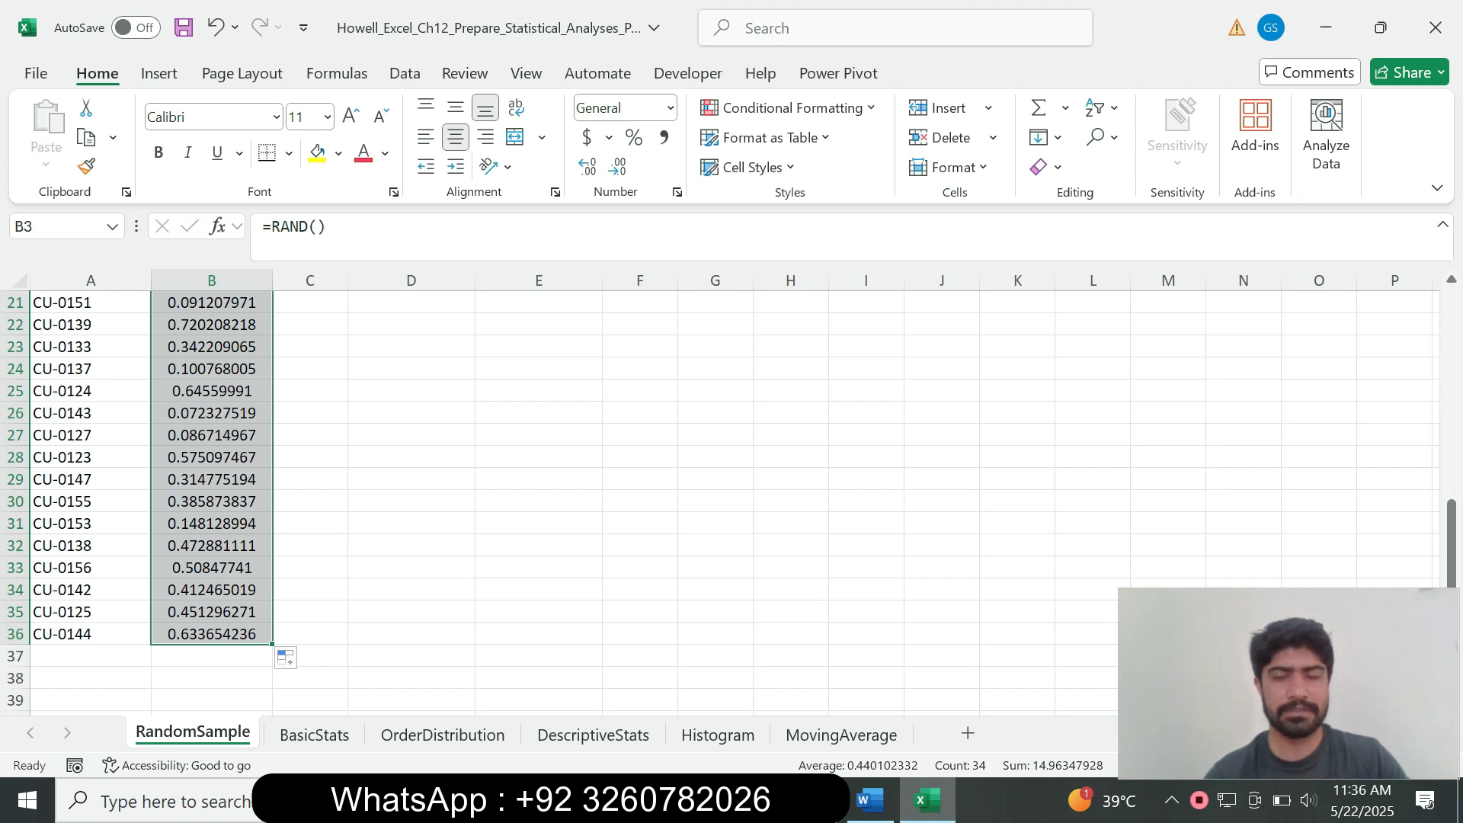
pyautogui.moveTo(1452, 530); pyautogui.dragTo(1452, 314)
pyautogui.click(869, 799)
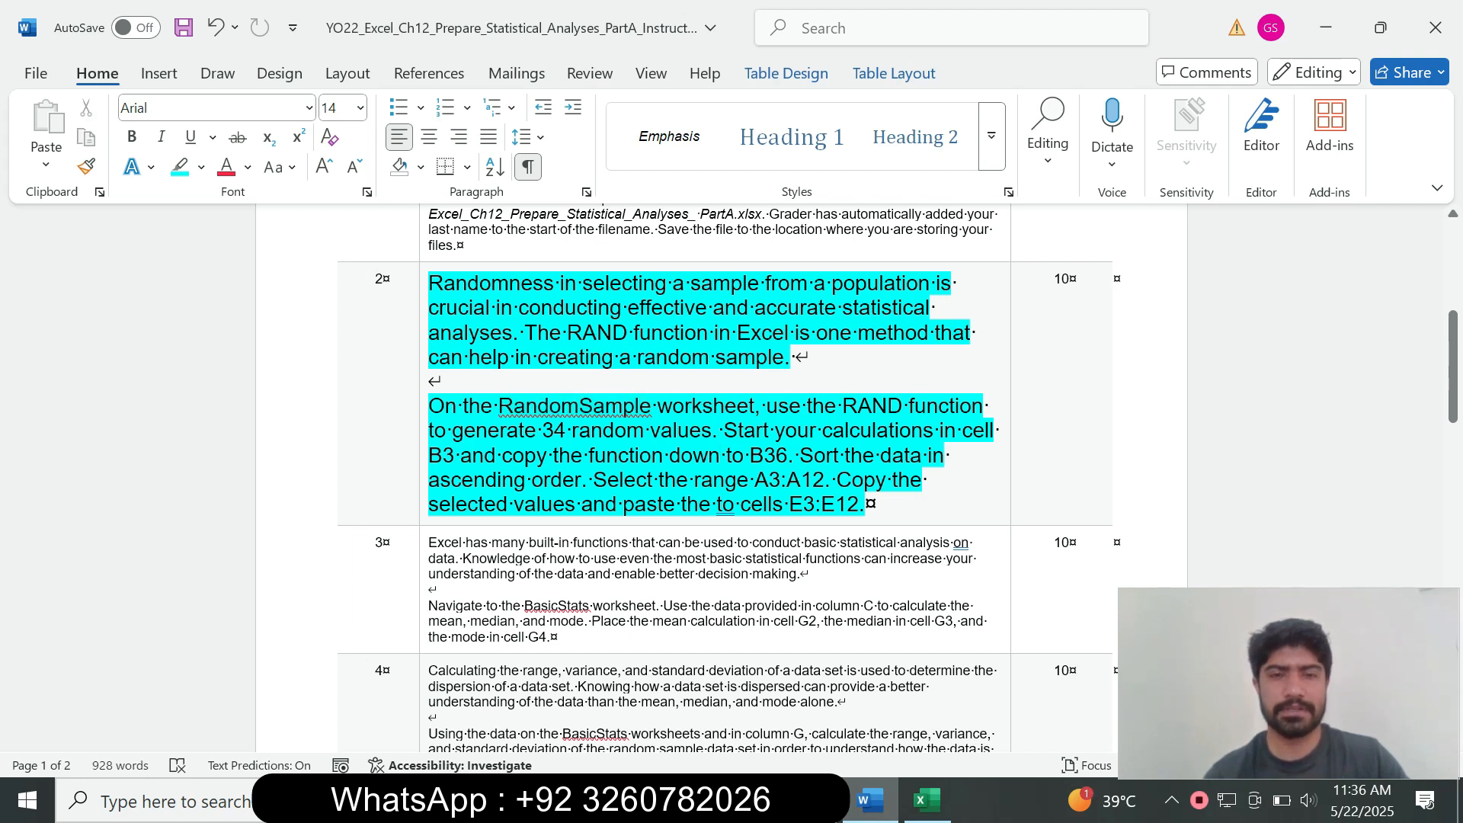
# Step: Sort the random values smallest to largest with the selection expanded, then undo it
pyautogui.moveTo(799, 456); pyautogui.dragTo(593, 480)
pyautogui.click(927, 799)
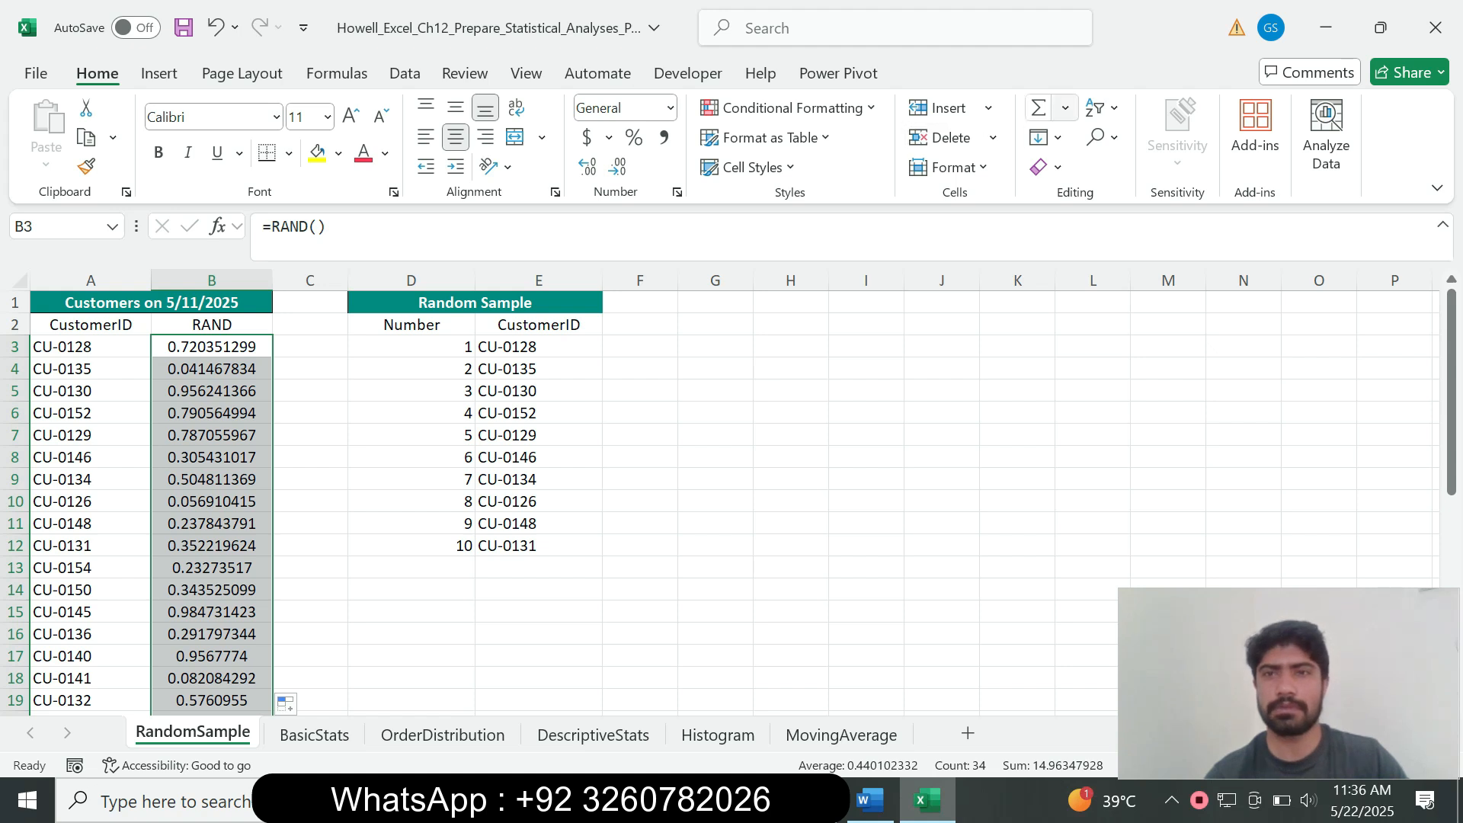
pyautogui.click(1102, 108)
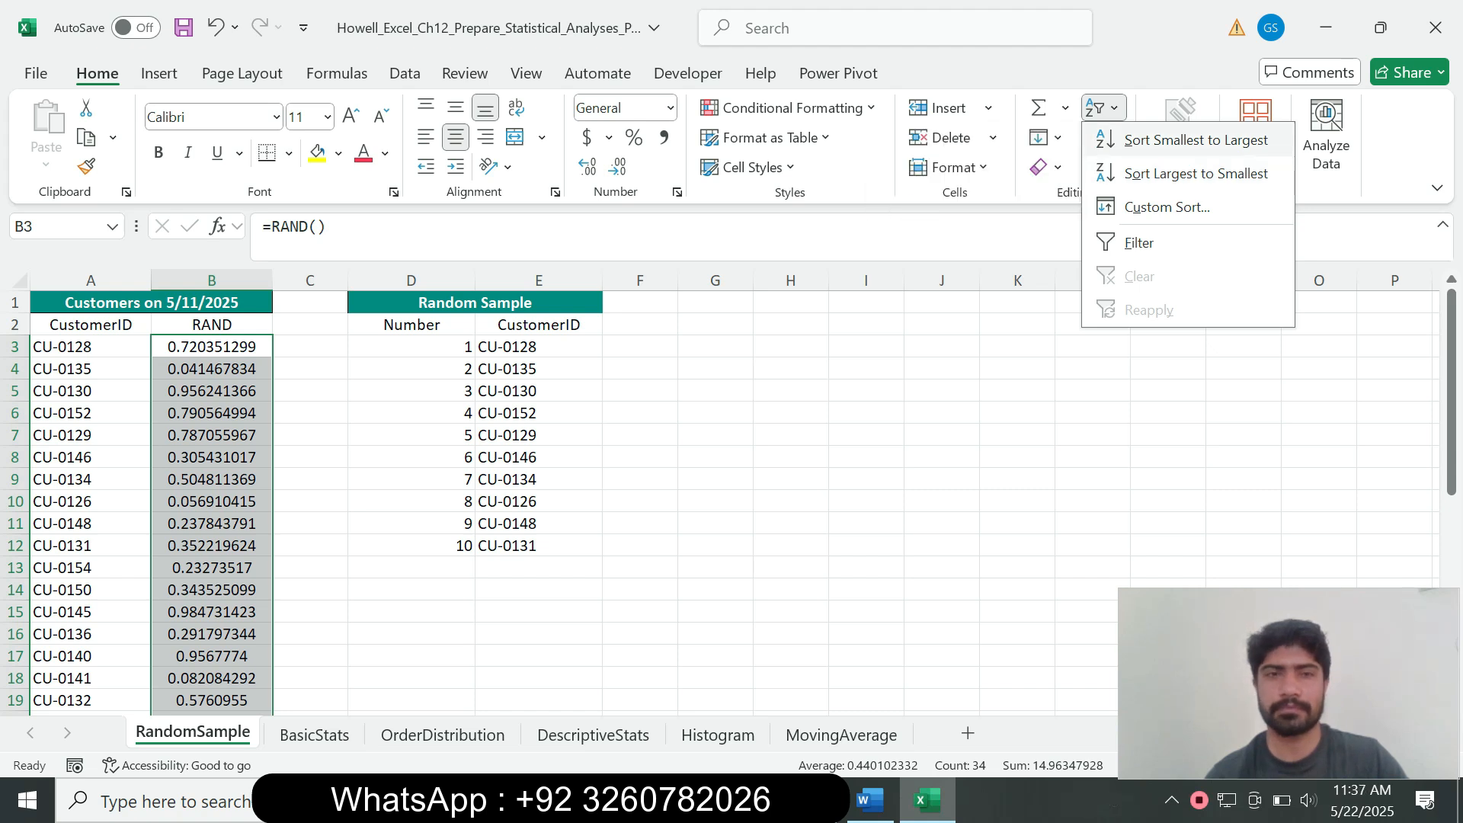
pyautogui.click(1196, 140)
pyautogui.press('Return')
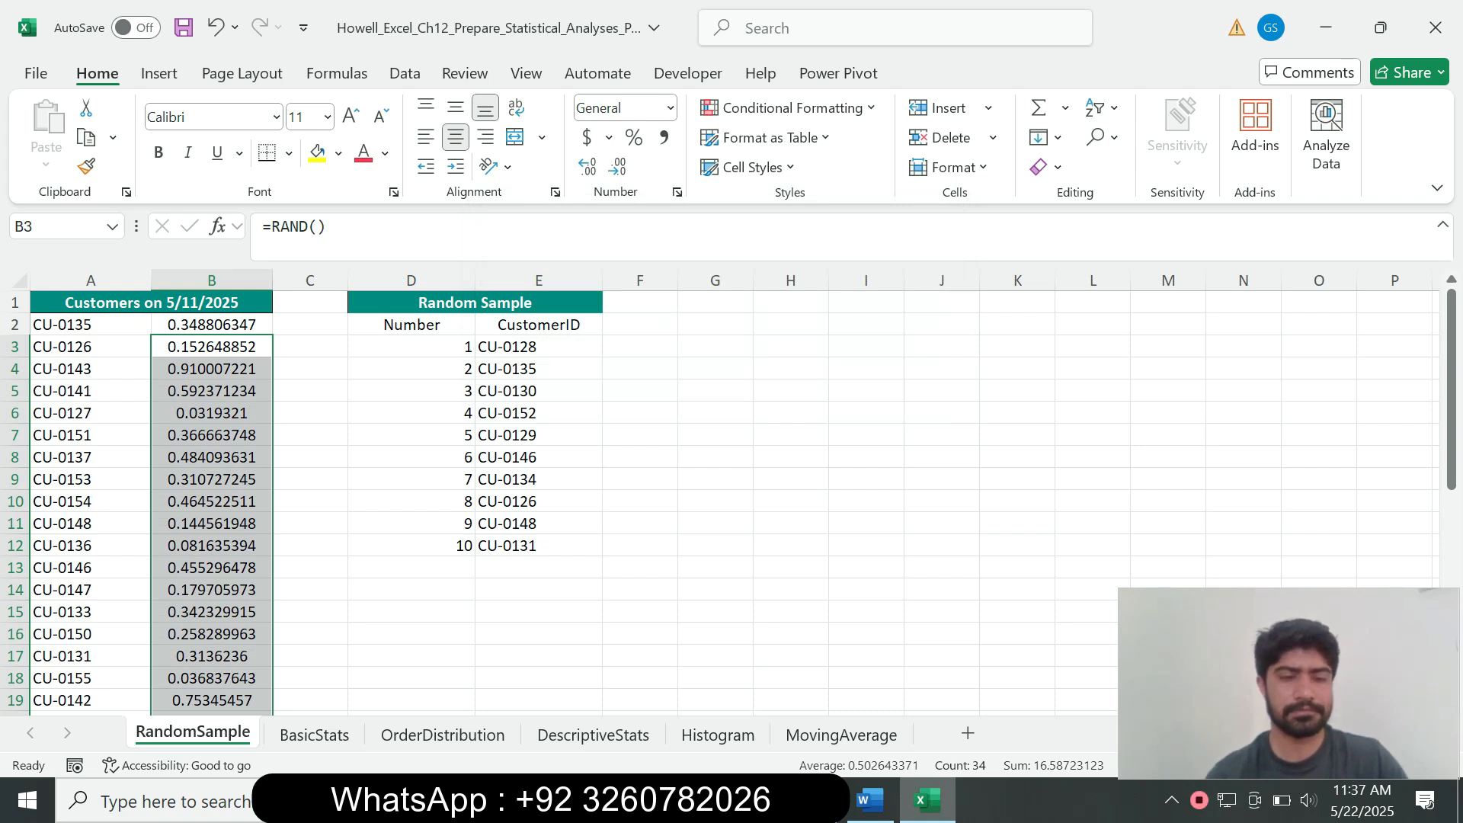
pyautogui.hotkey('ctrl', 'z')
pyautogui.click(212, 369)
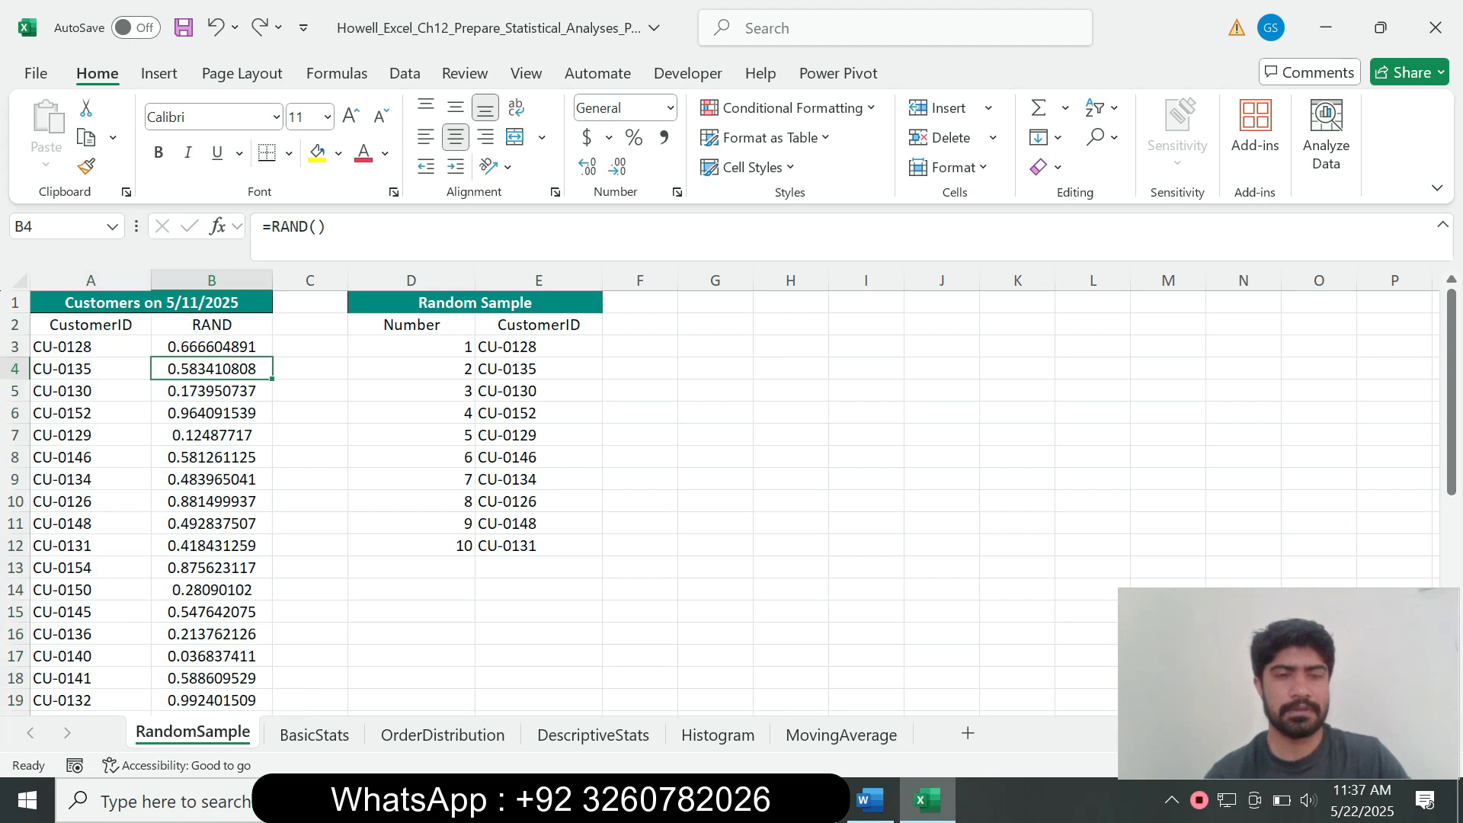
pyautogui.click(870, 801)
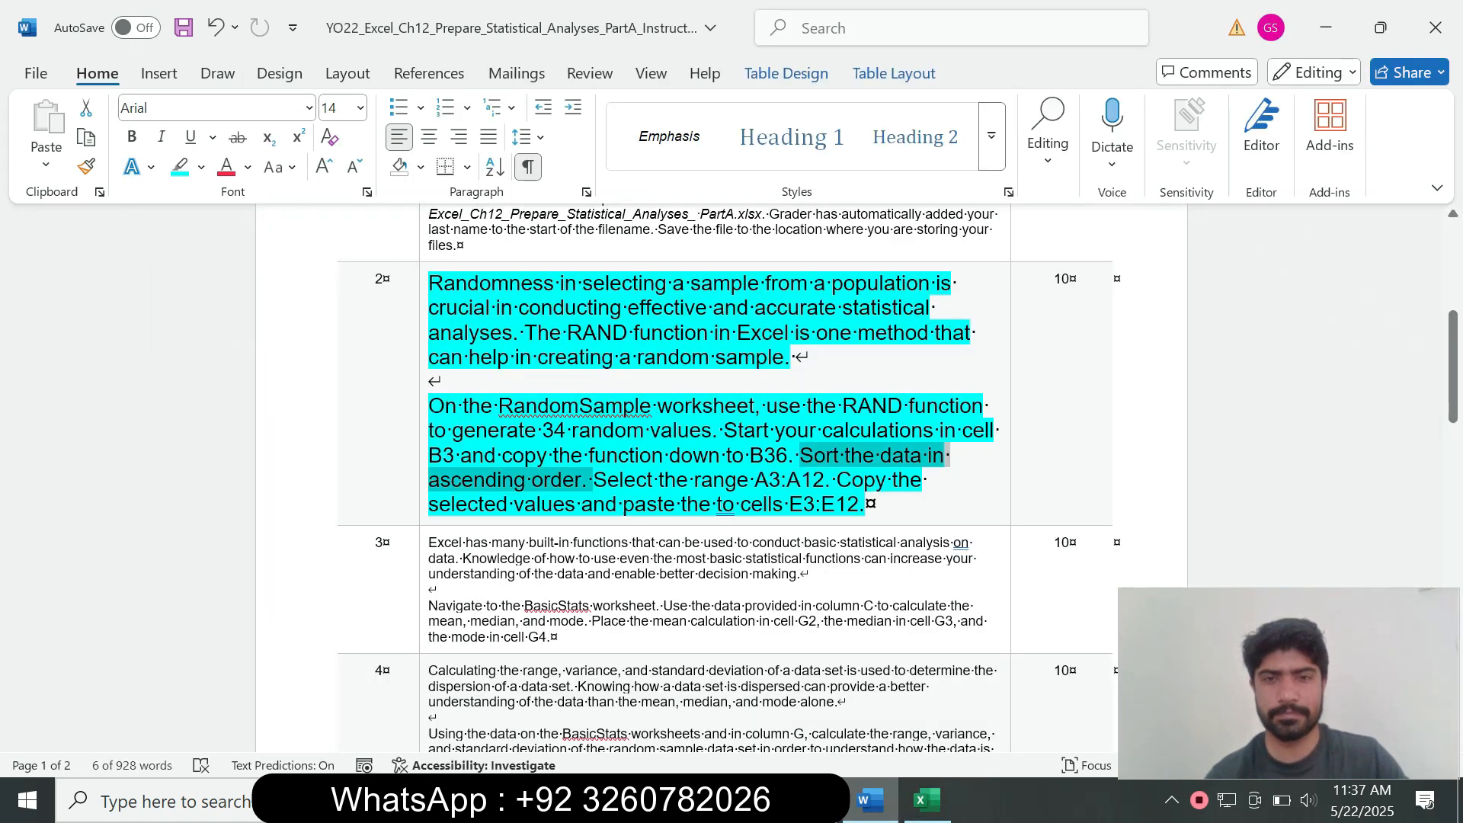
# Step: Select A3:A12 in Excel by pasting that address into the Name Box
pyautogui.click(635, 504)
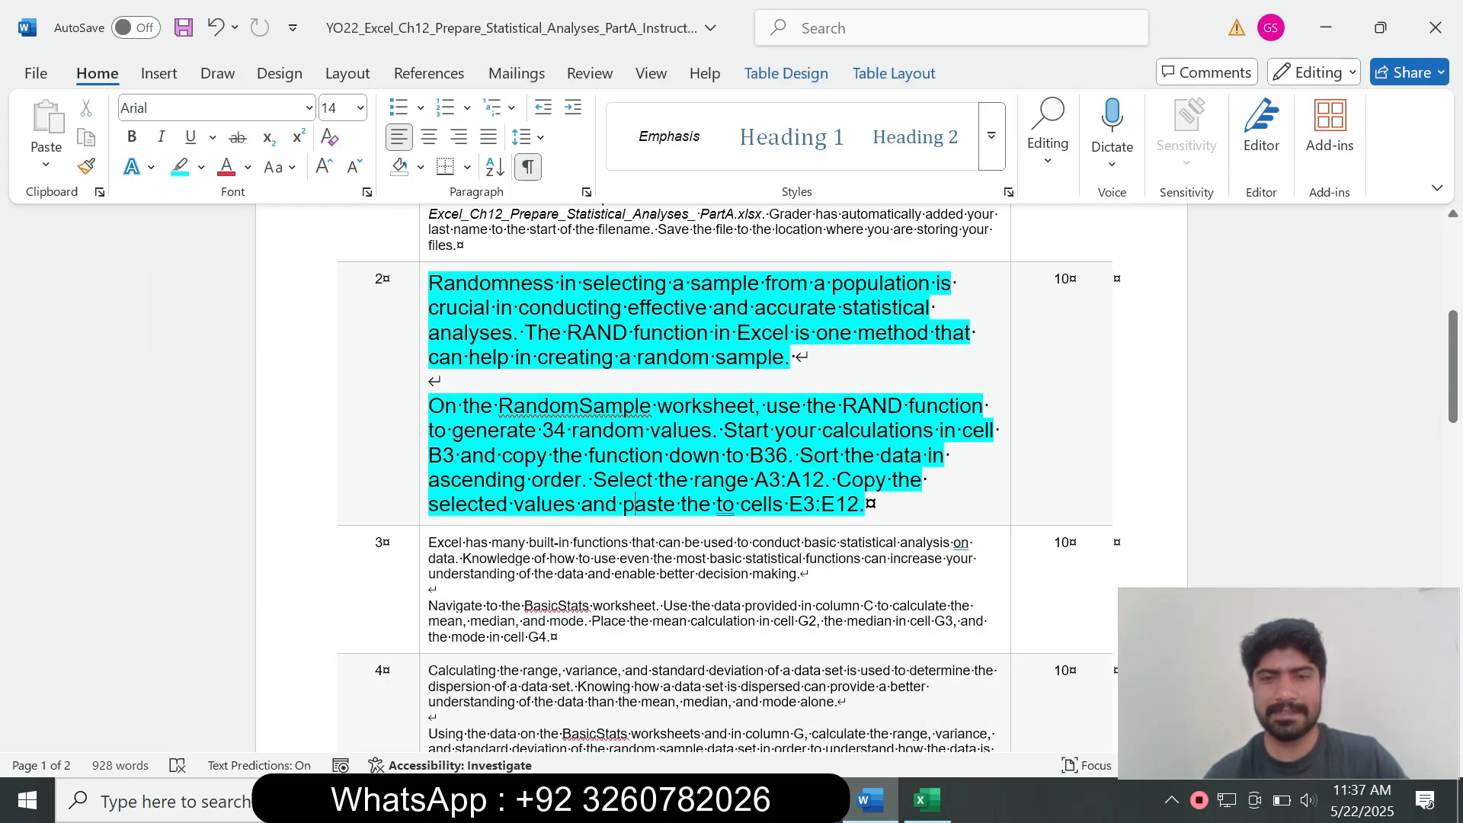
pyautogui.moveTo(755, 479); pyautogui.dragTo(825, 479)
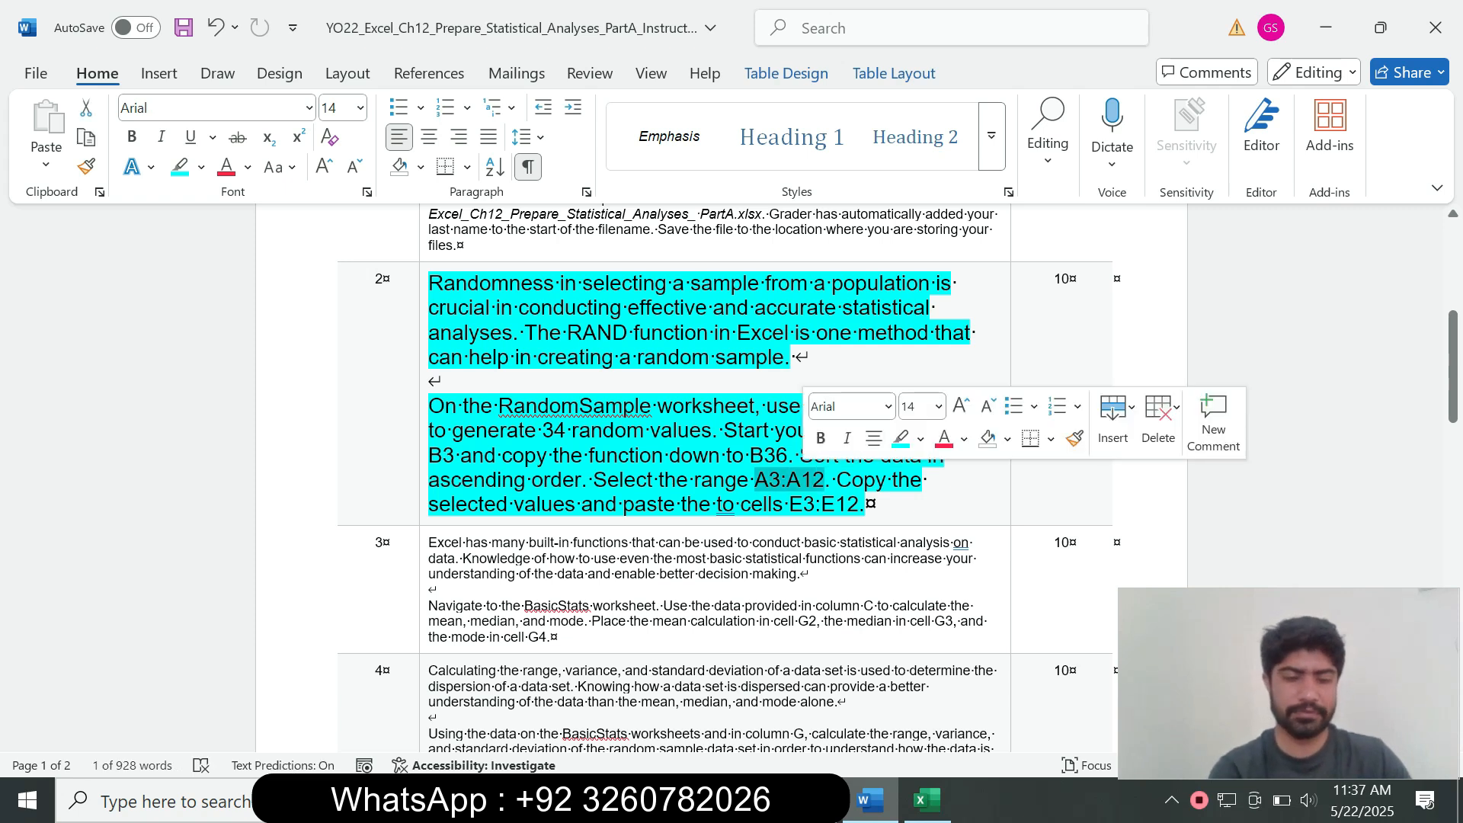
pyautogui.hotkey('ctrl', 'c')
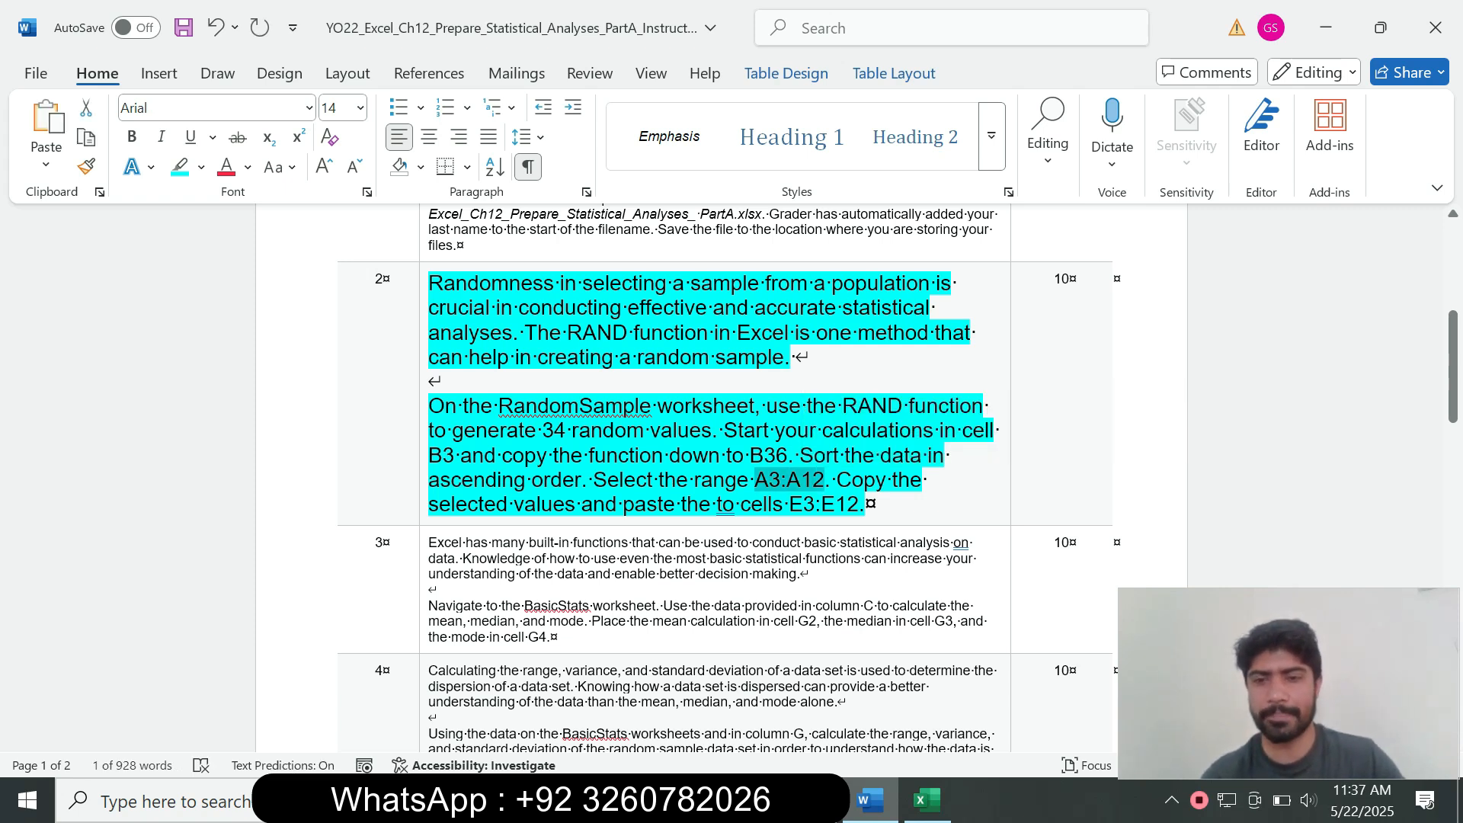
pyautogui.click(928, 800)
pyautogui.click(60, 226)
pyautogui.hotkey('ctrl', 'v')
pyautogui.press('Return')
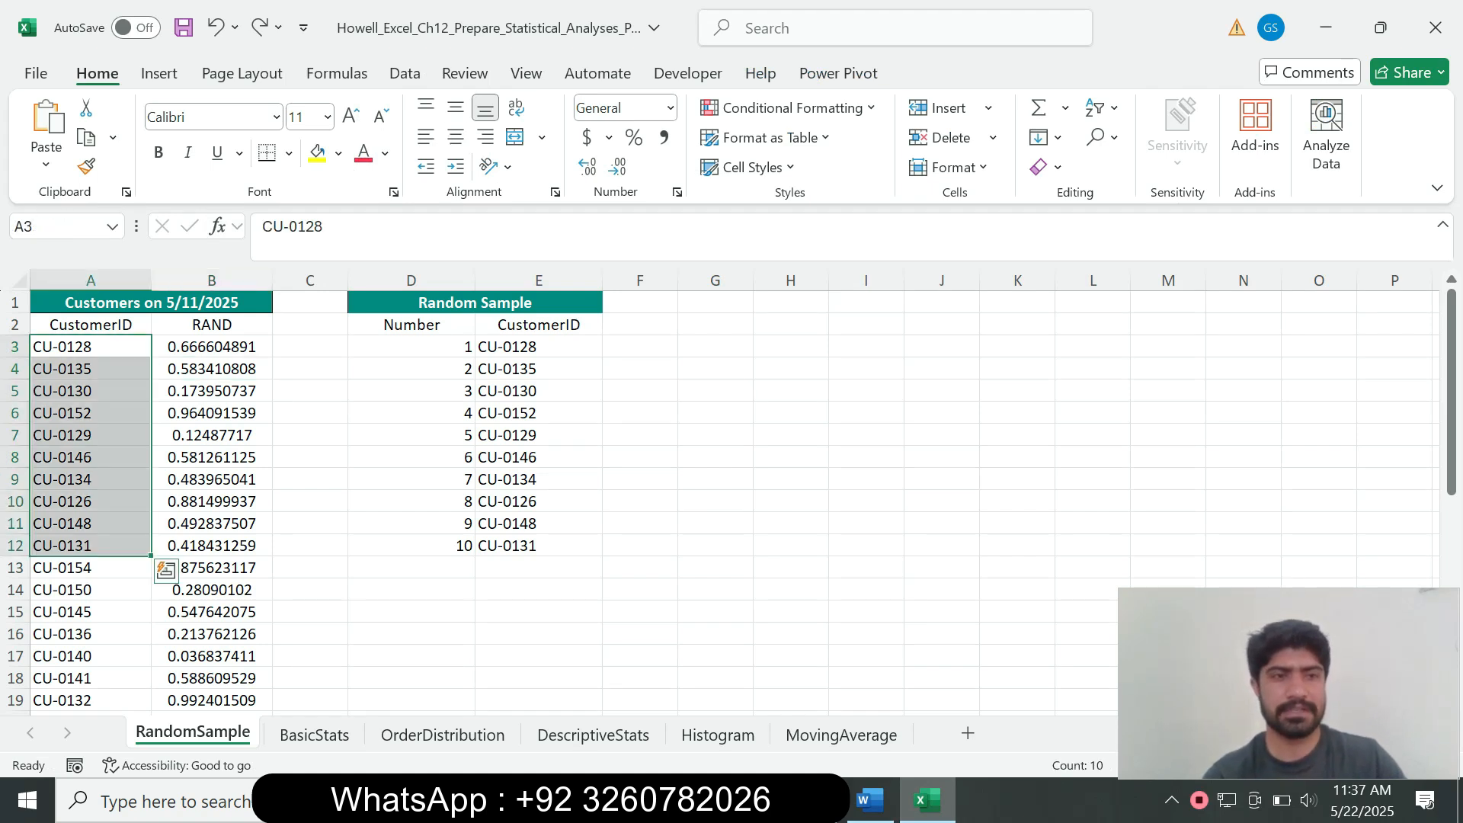
# Step: Copy the ten customer IDs and paste them into E3:E12 under Random Sample
pyautogui.click(870, 801)
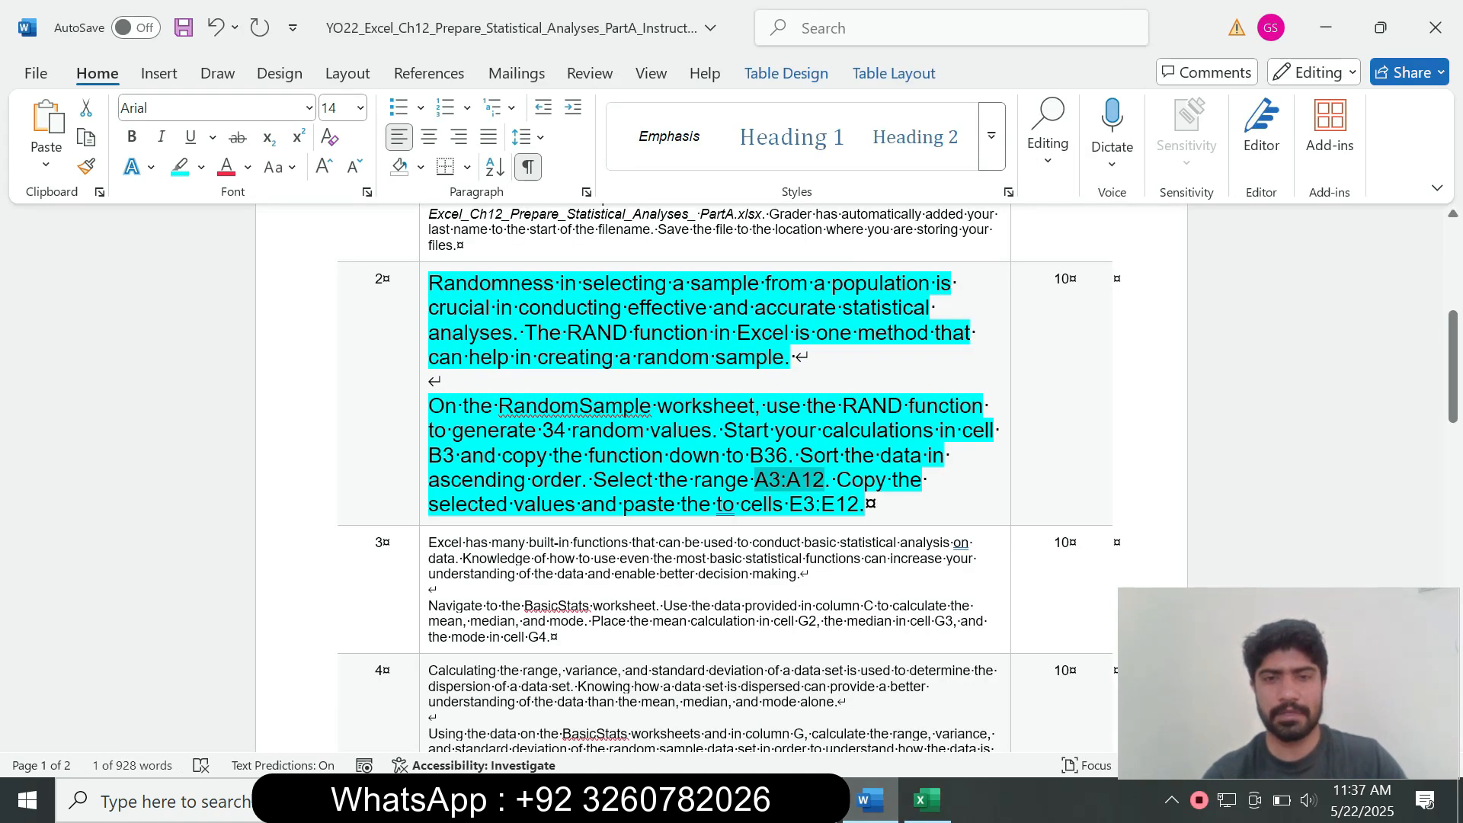
pyautogui.click(926, 800)
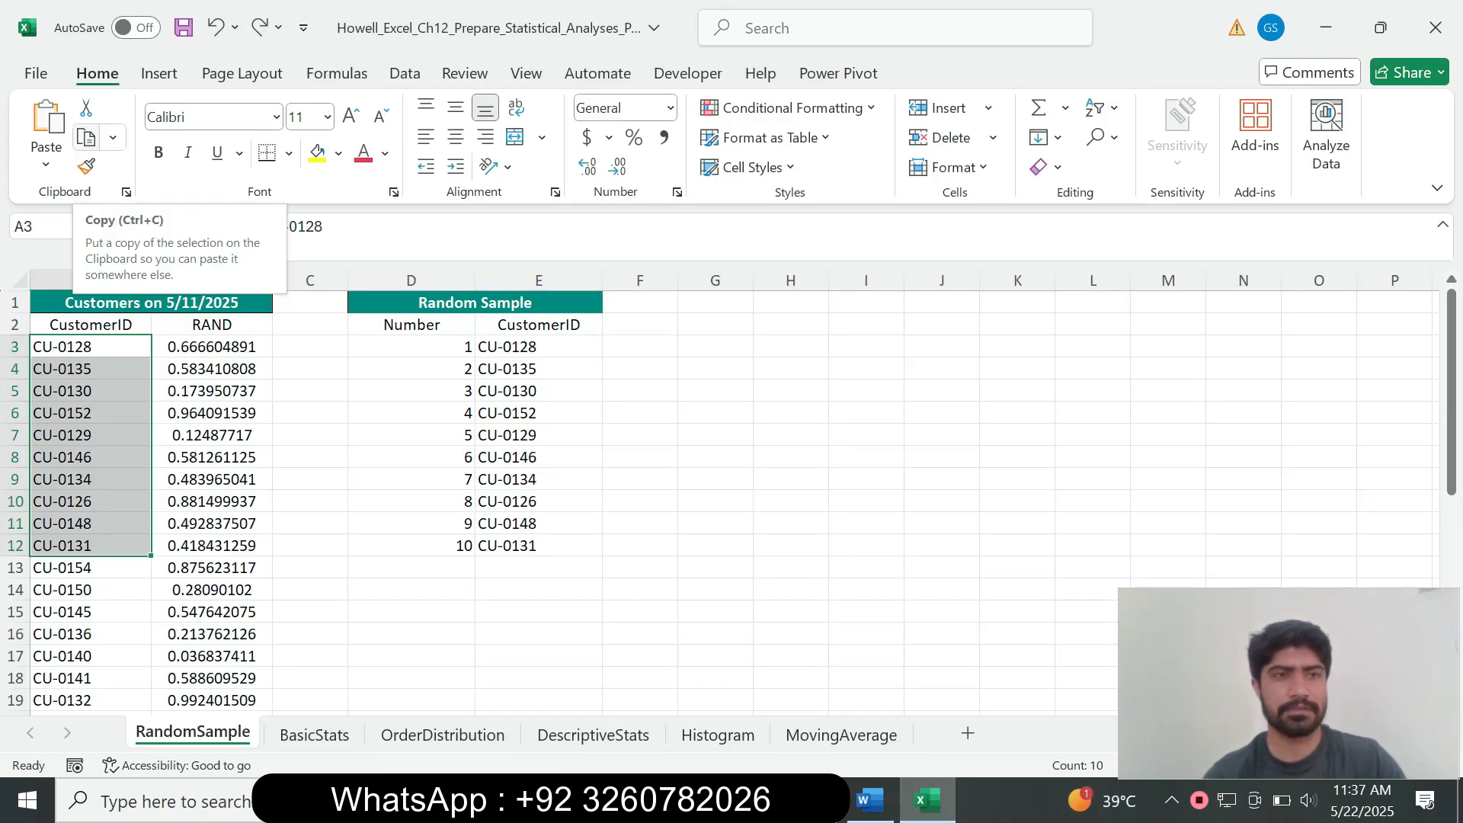
pyautogui.click(86, 138)
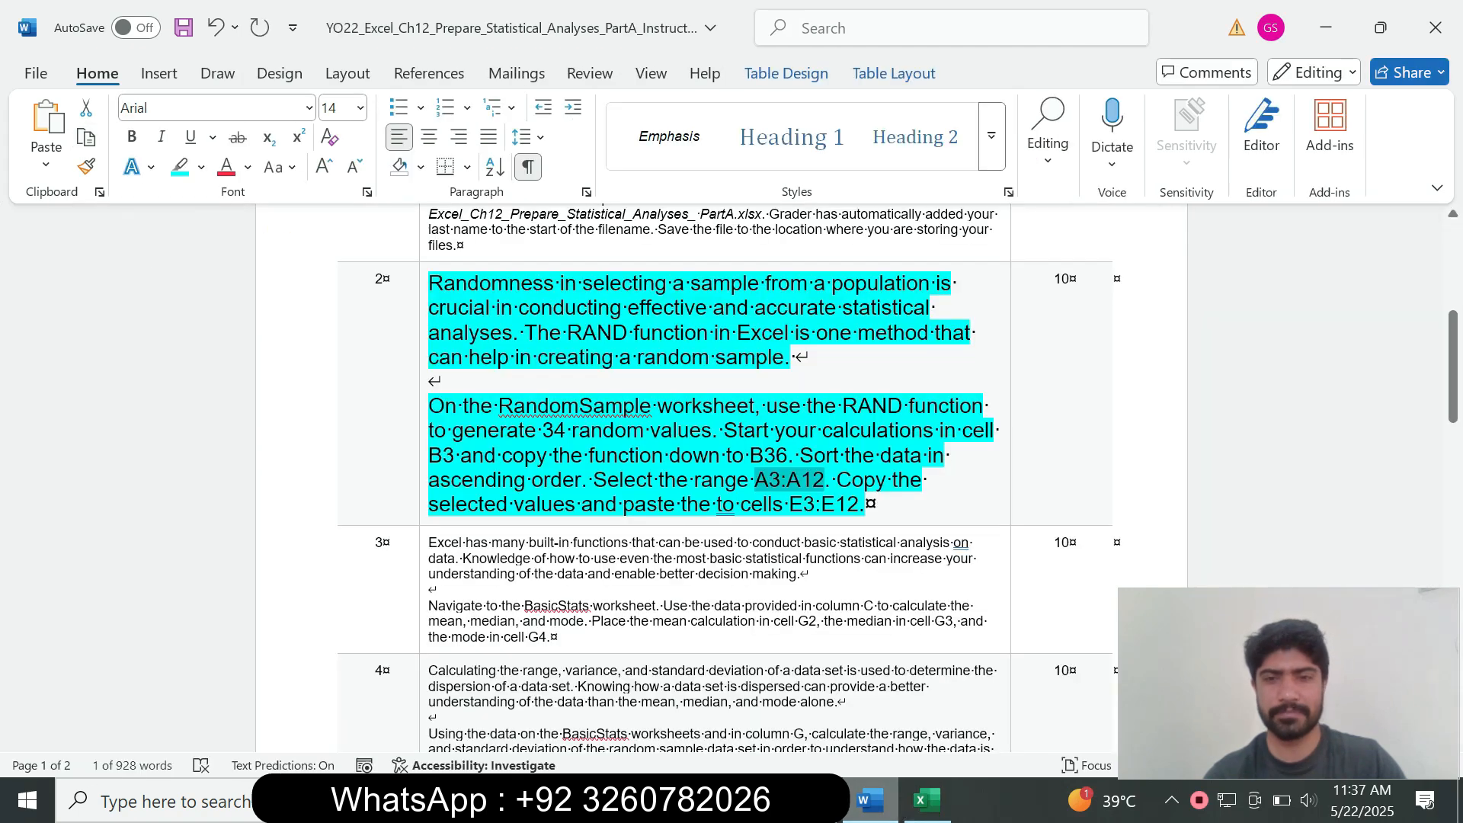
pyautogui.click(869, 801)
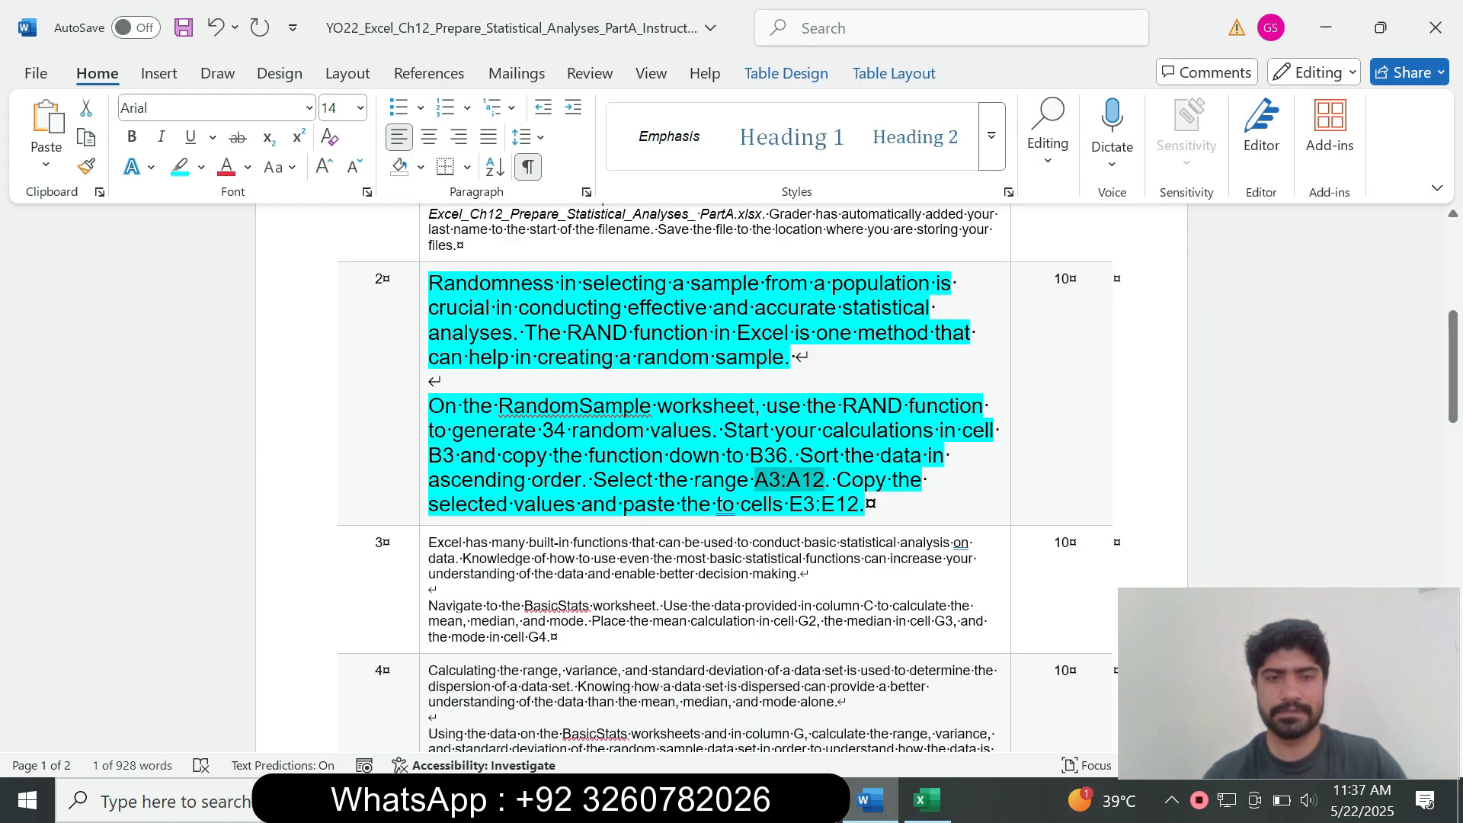
pyautogui.moveTo(790, 504); pyautogui.dragTo(860, 503)
pyautogui.click(927, 800)
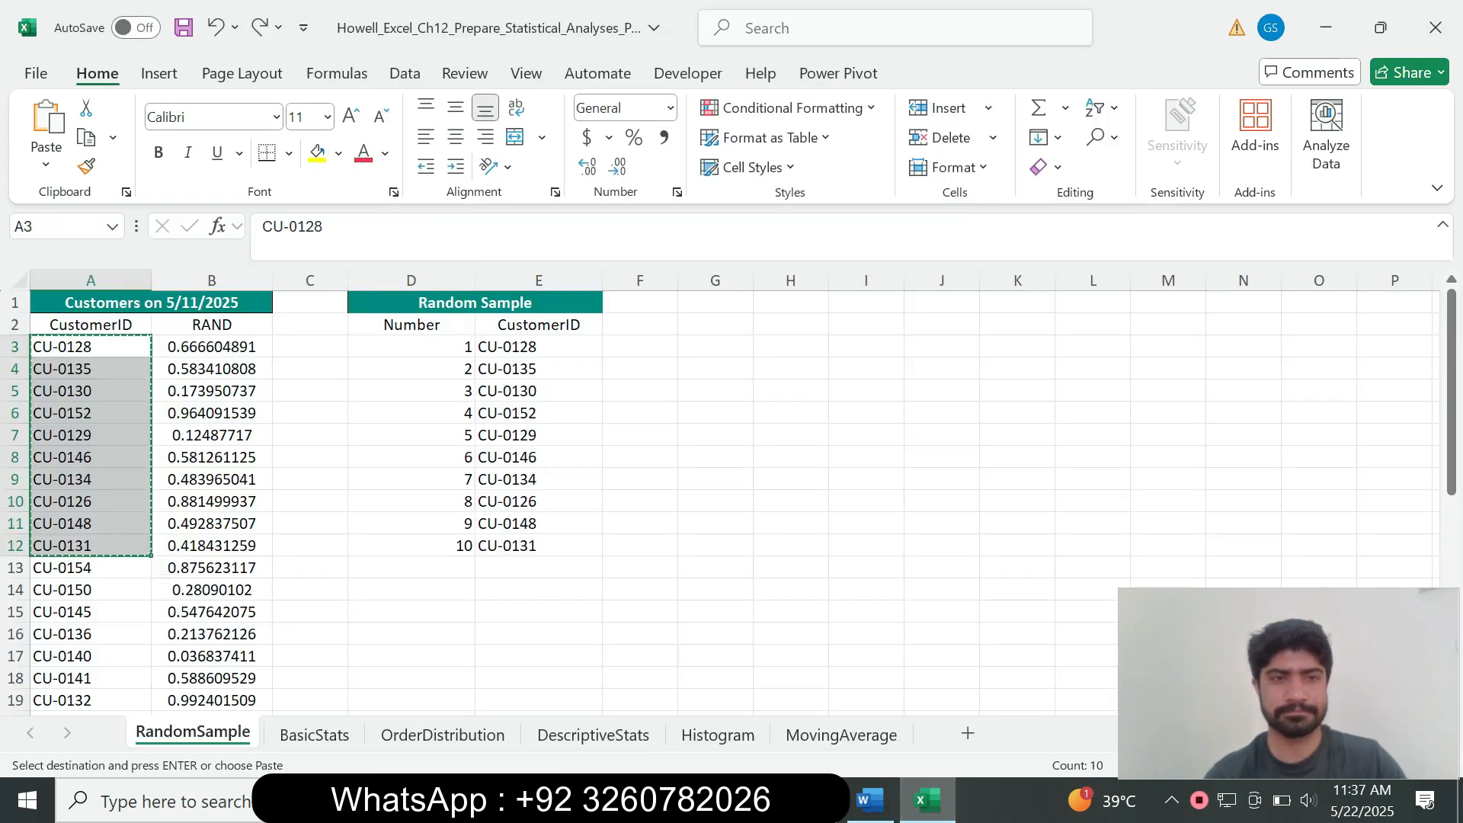
pyautogui.moveTo(533, 346); pyautogui.dragTo(535, 547)
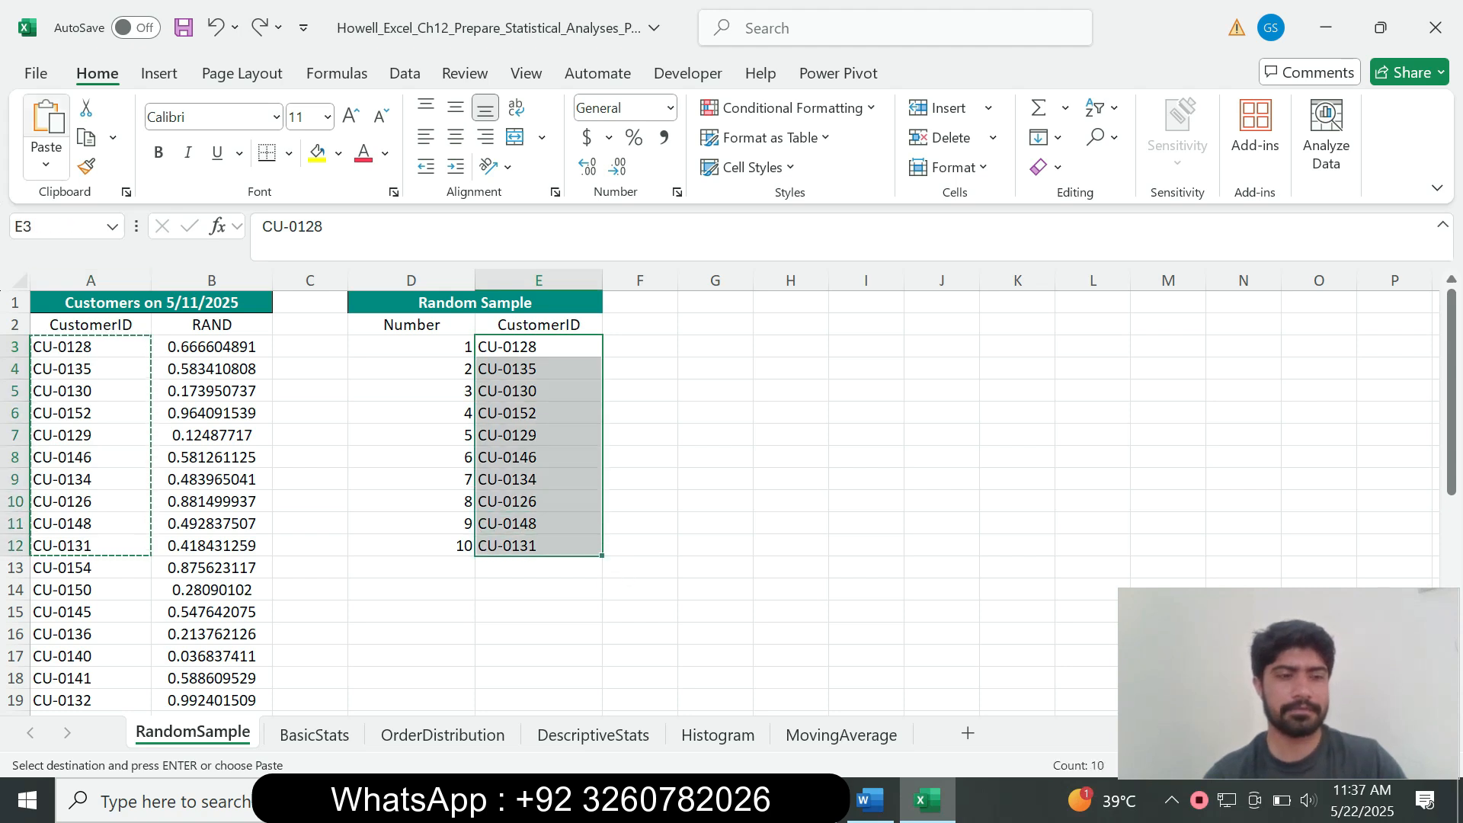
pyautogui.click(47, 122)
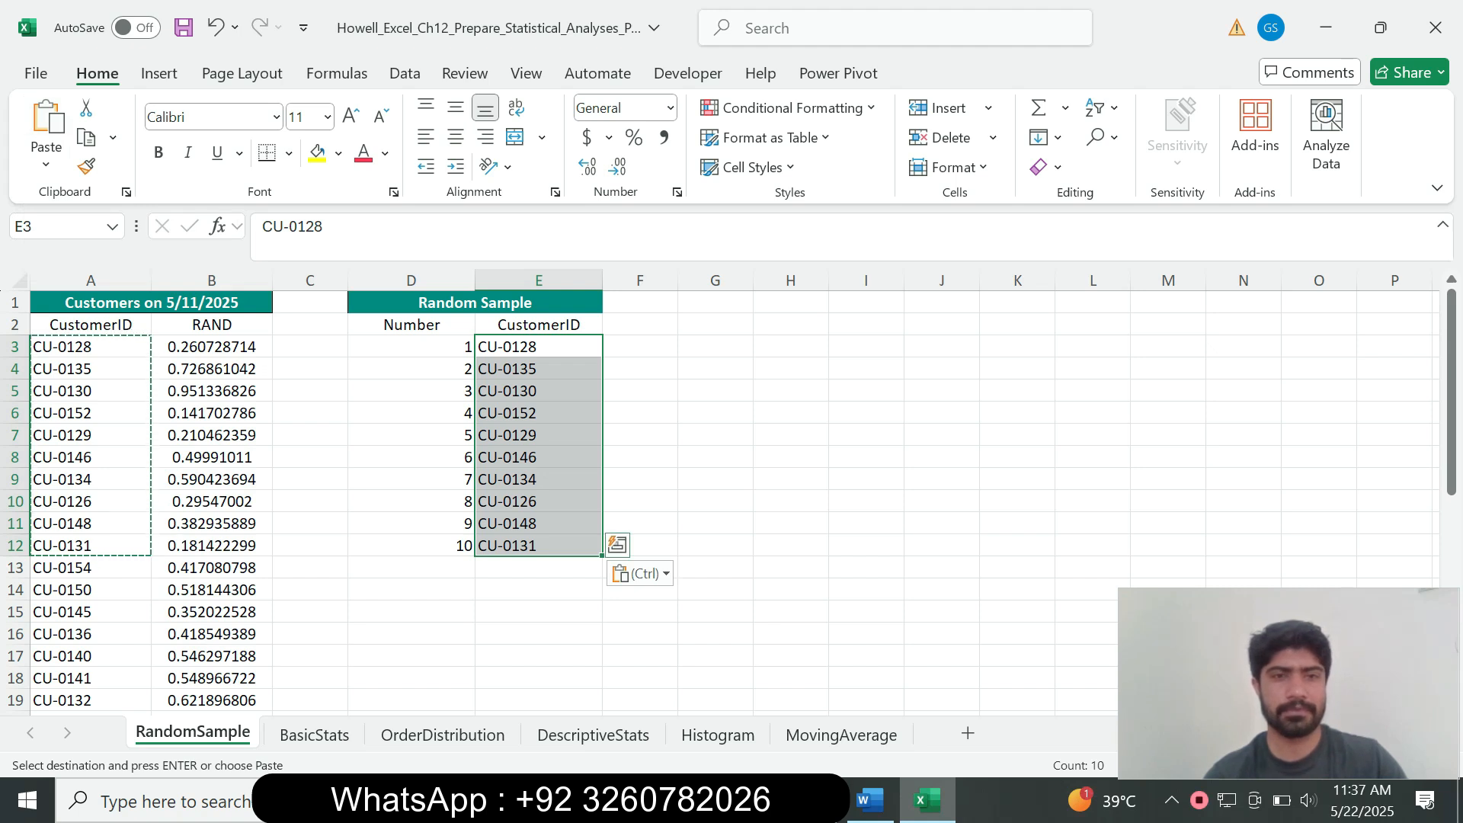
# Step: Reset Step 2's instructions to 9 pt with no highlight colour
pyautogui.click(869, 800)
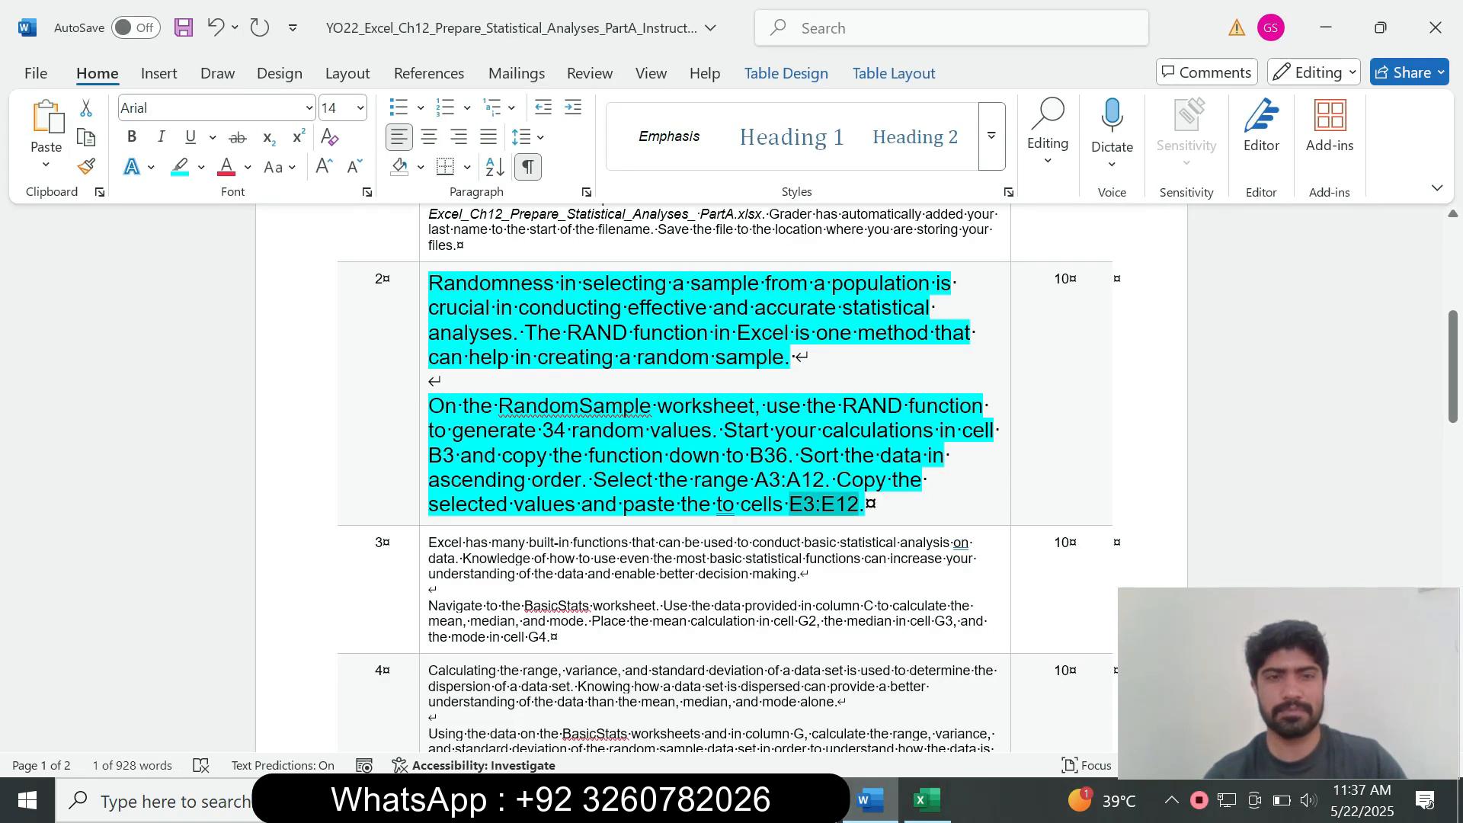
pyautogui.moveTo(869, 505); pyautogui.dragTo(396, 305)
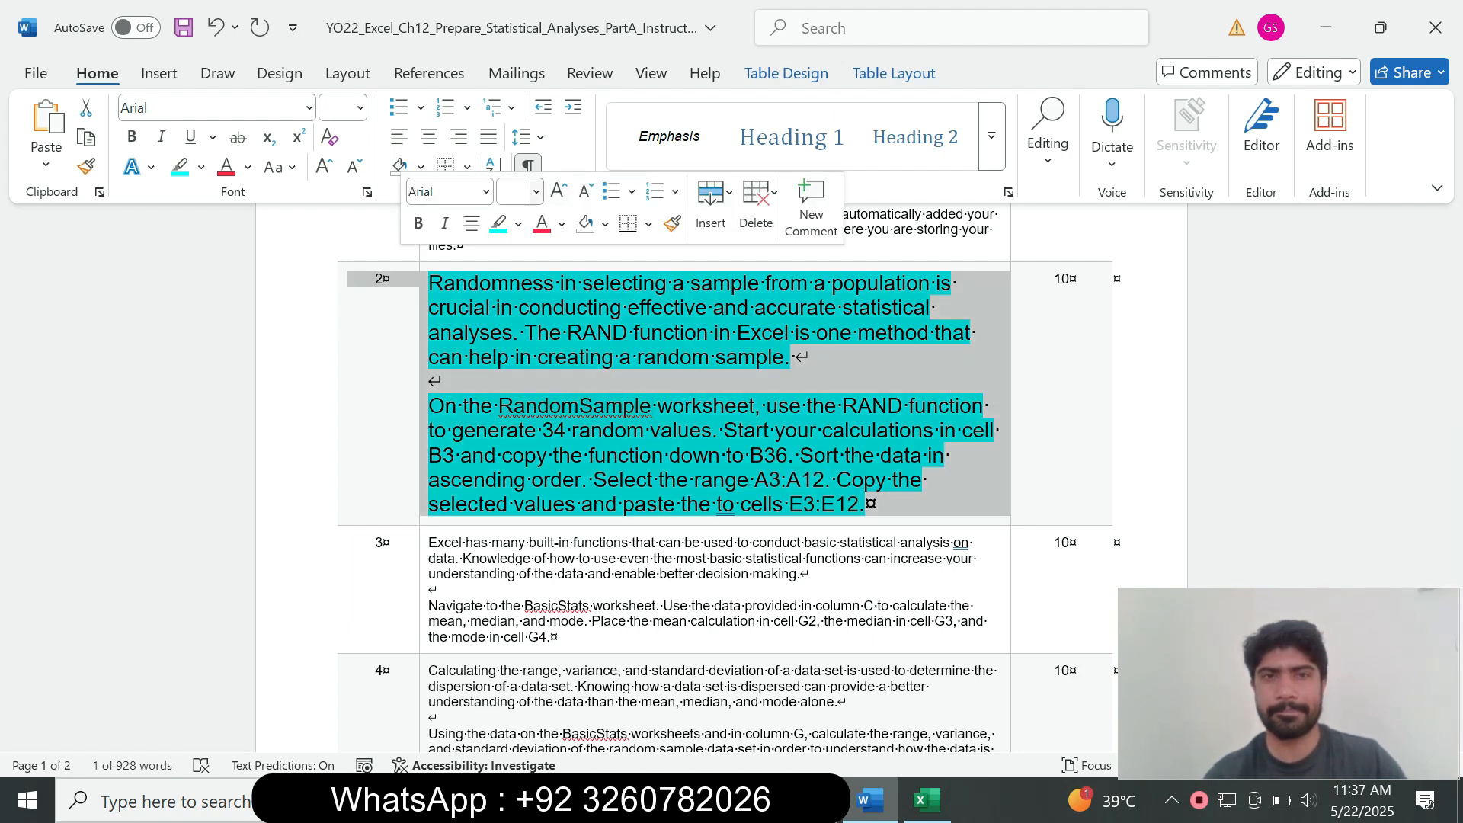
pyautogui.click(536, 191)
pyautogui.click(514, 248)
pyautogui.click(518, 224)
pyautogui.click(524, 403)
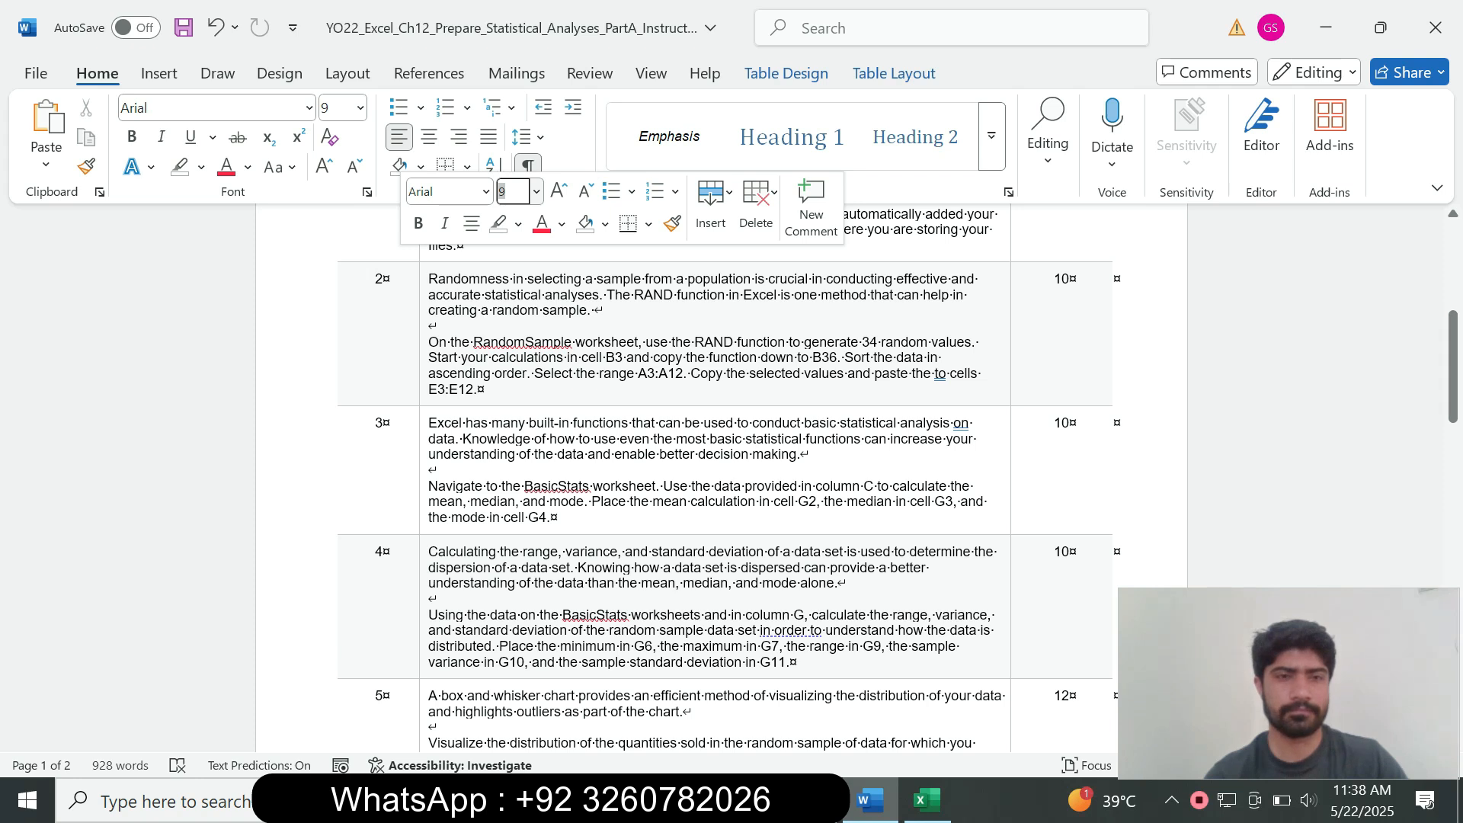
# Step: Make Step 3's BasicStats instructions 14 pt with turquoise highlight
pyautogui.tripleClick(472, 486)
pyautogui.click(561, 406)
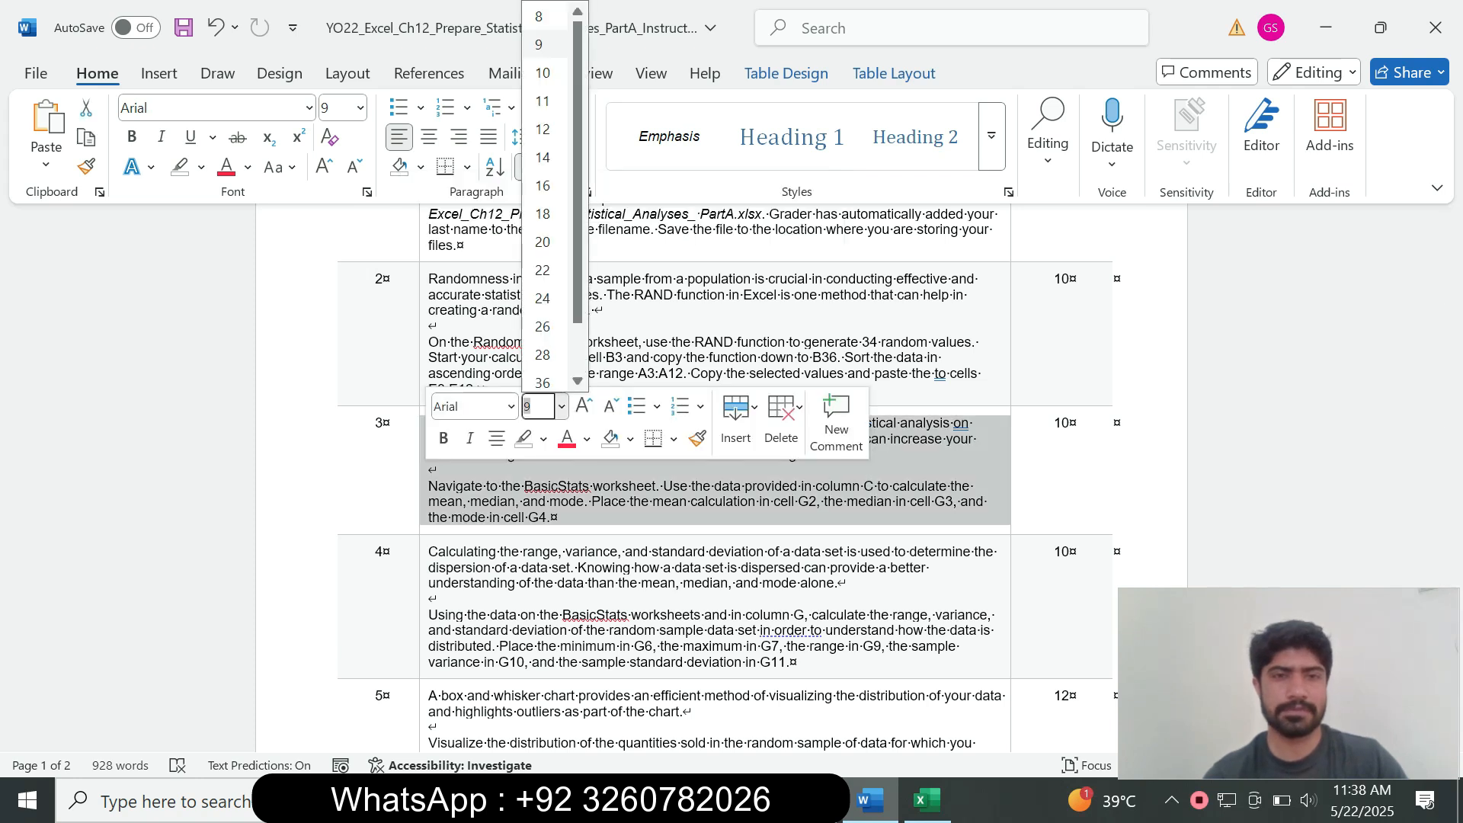
pyautogui.click(543, 157)
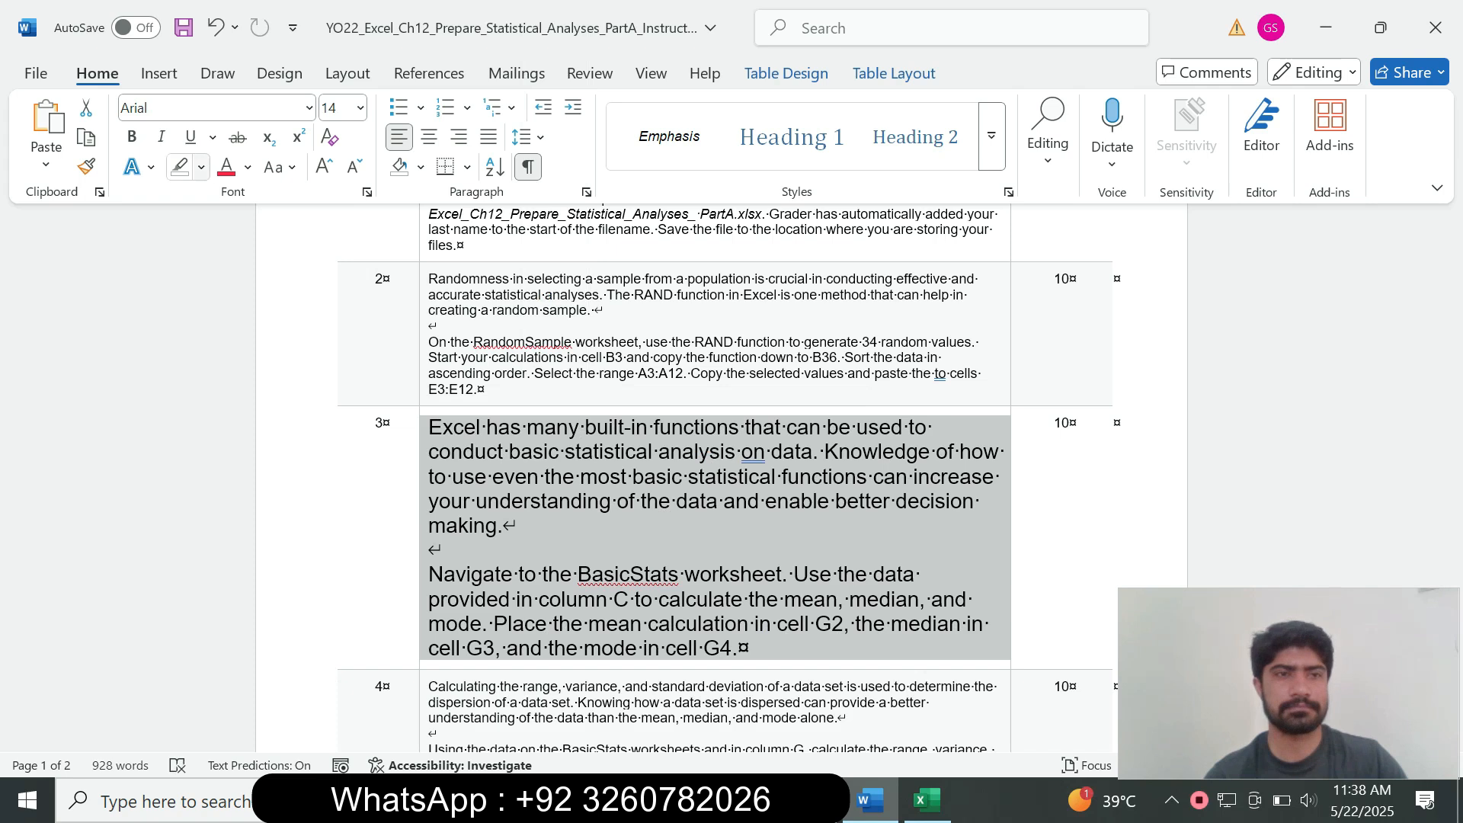
pyautogui.click(200, 167)
pyautogui.click(251, 219)
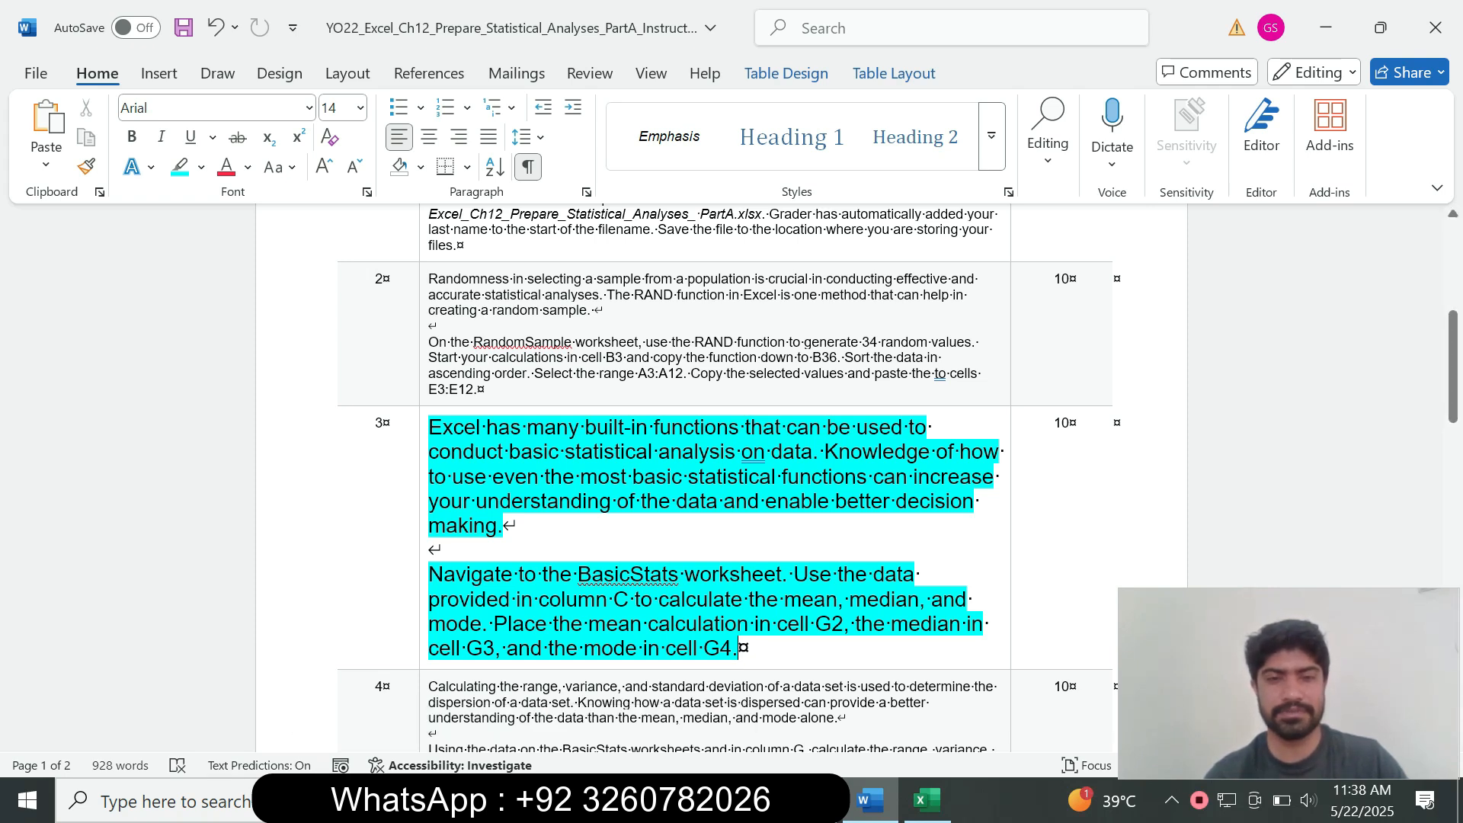
pyautogui.moveTo(428, 575); pyautogui.dragTo(782, 576)
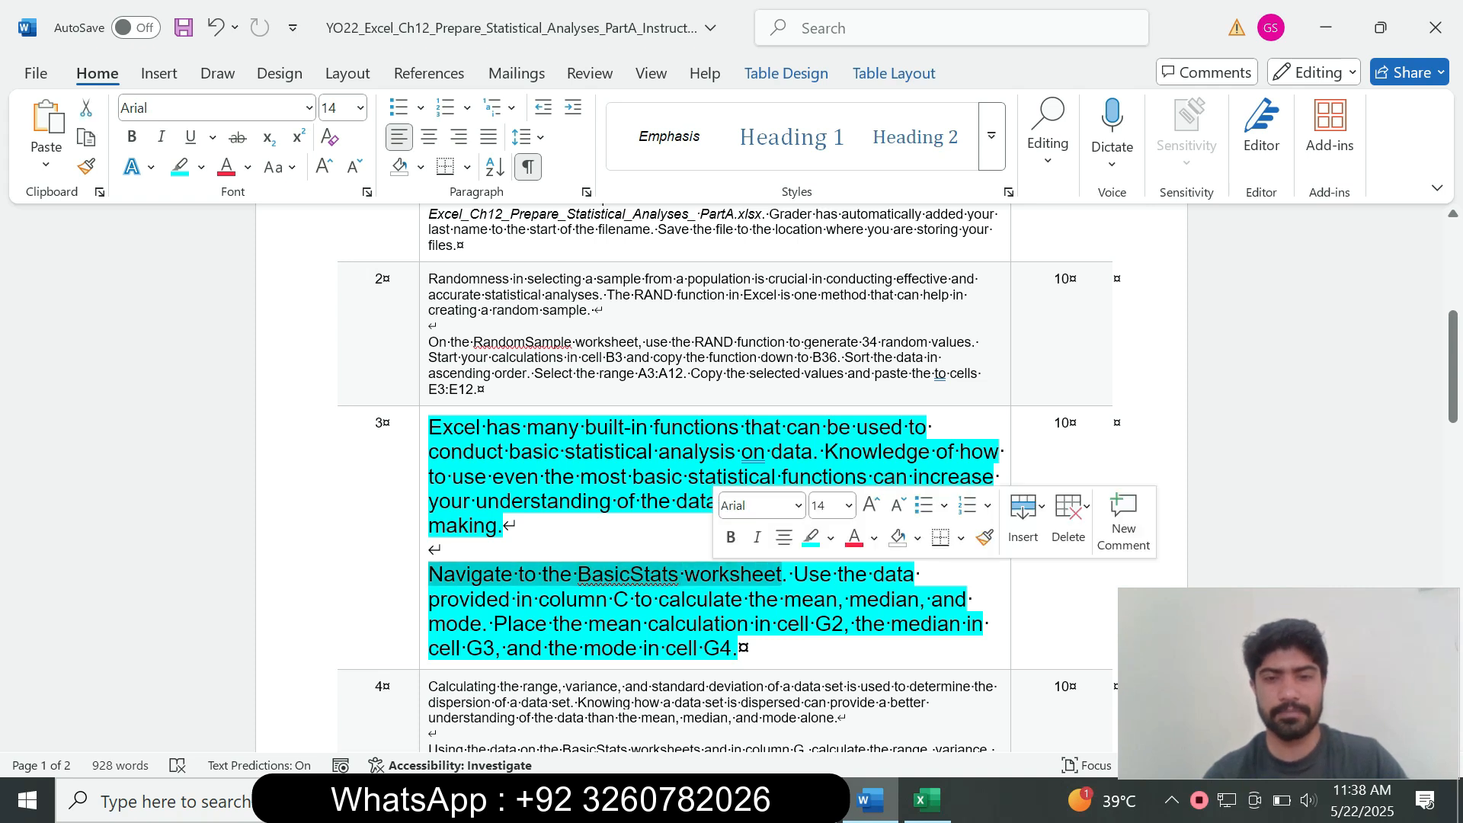
pyautogui.click(927, 800)
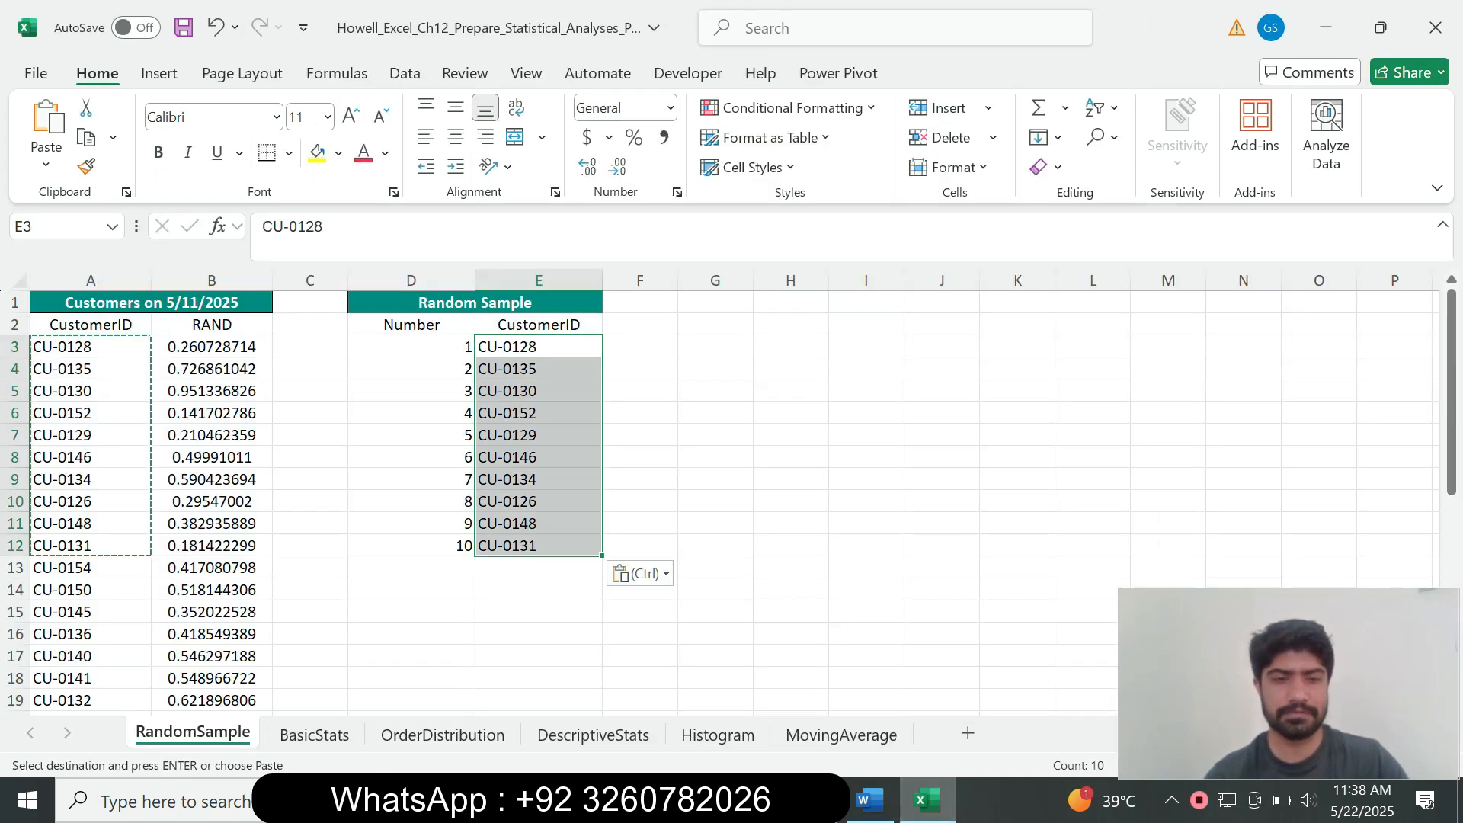
# Step: Move to the BasicStats sheet and select cell G2 beside Mean
pyautogui.hotkey('ctrl', 'pagedown')
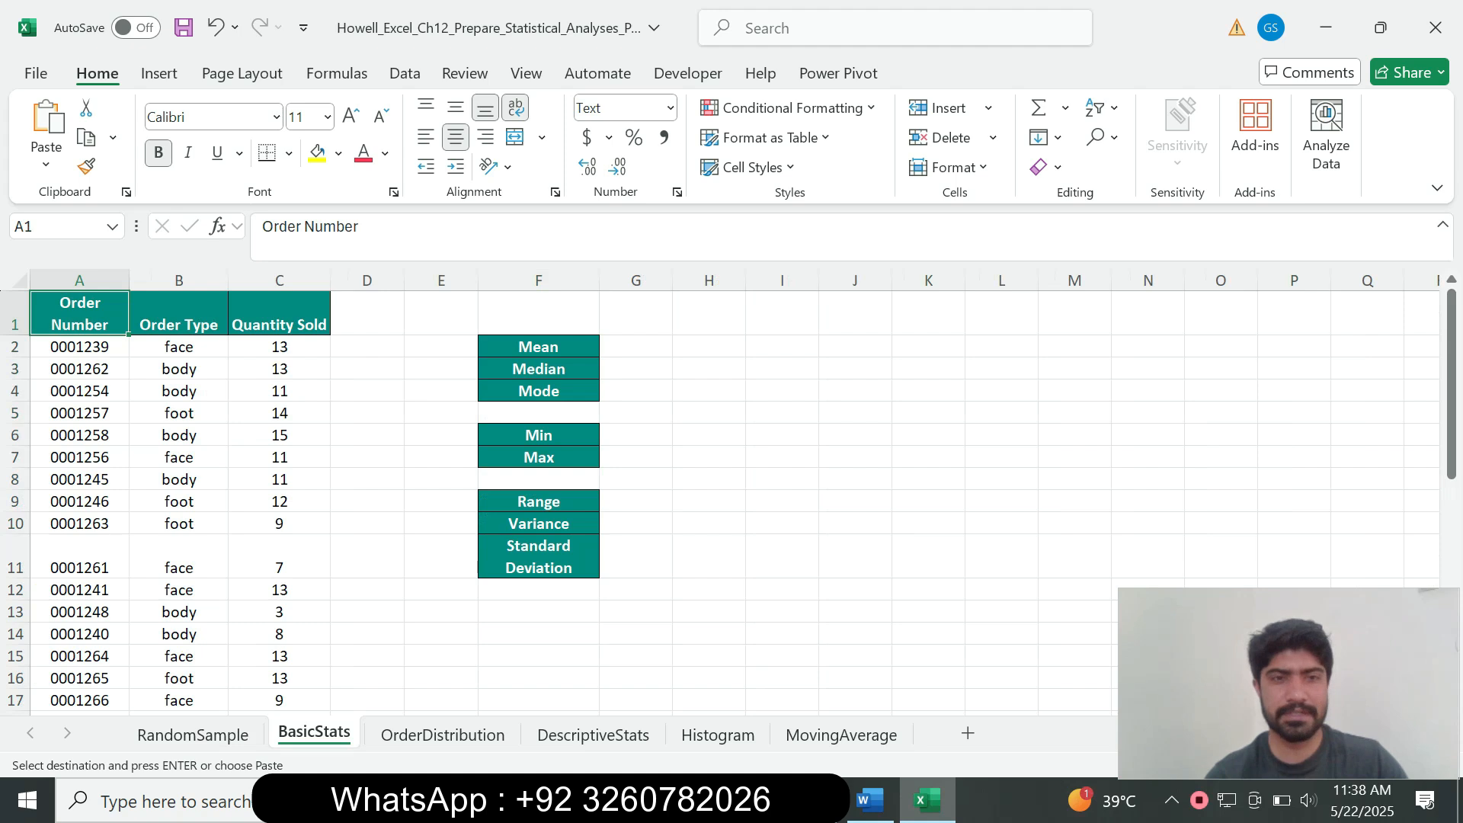
pyautogui.click(870, 801)
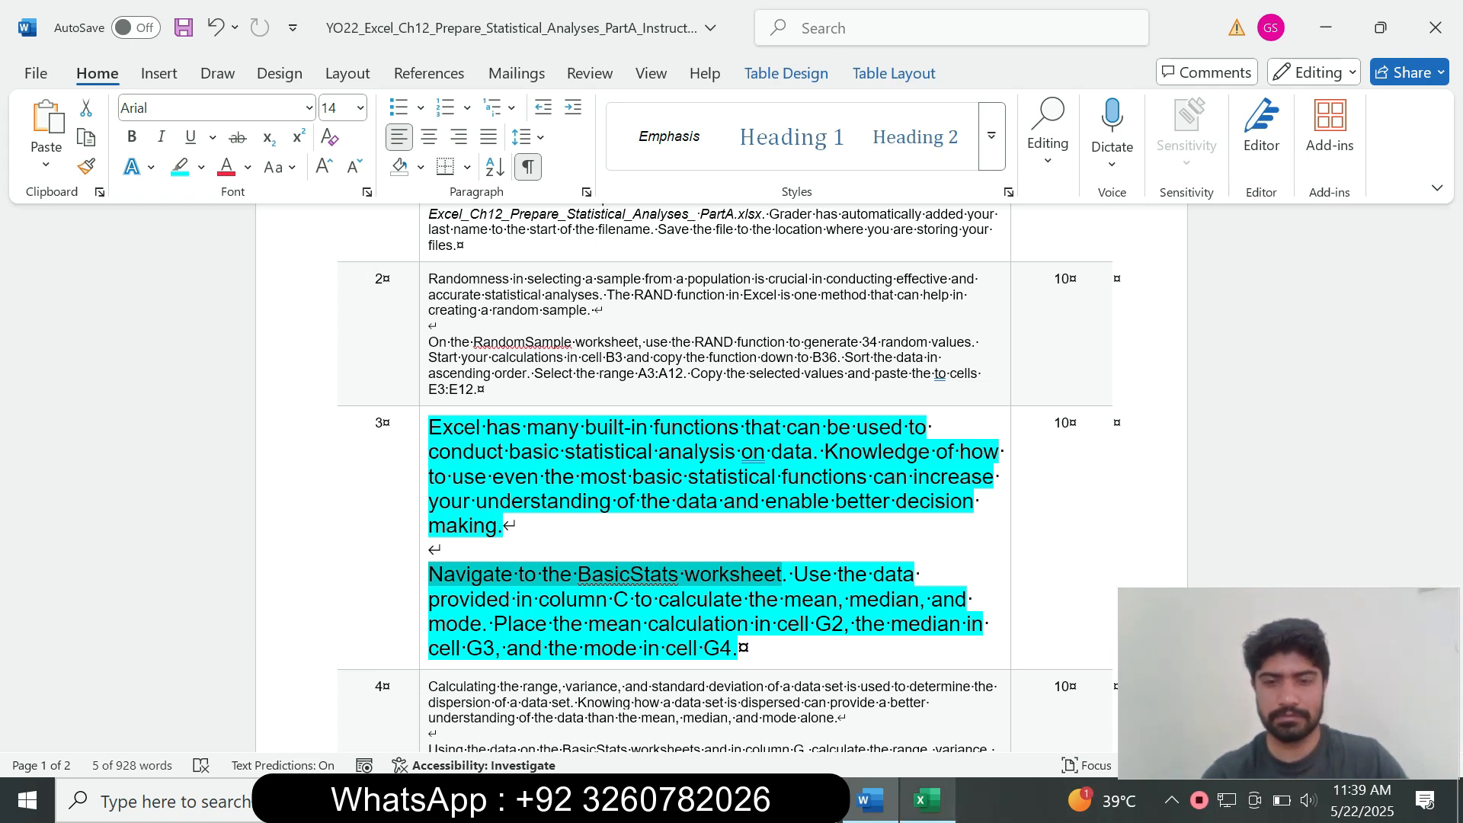
pyautogui.click(926, 800)
pyautogui.click(636, 347)
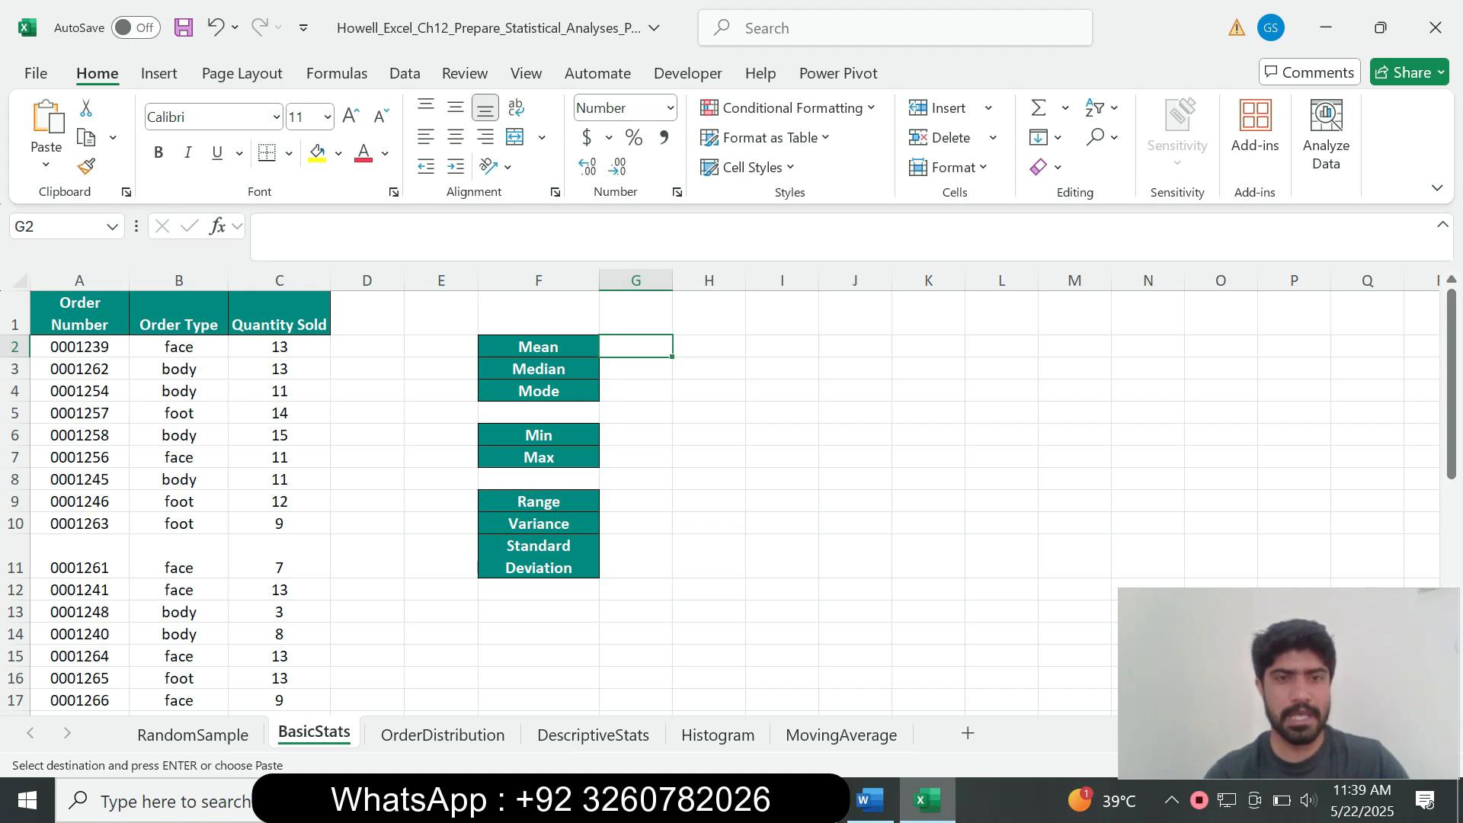
# Step: Enter =AVERAGE(C2:C35) in G2 so the mean shows 13.38
pyautogui.write('=')
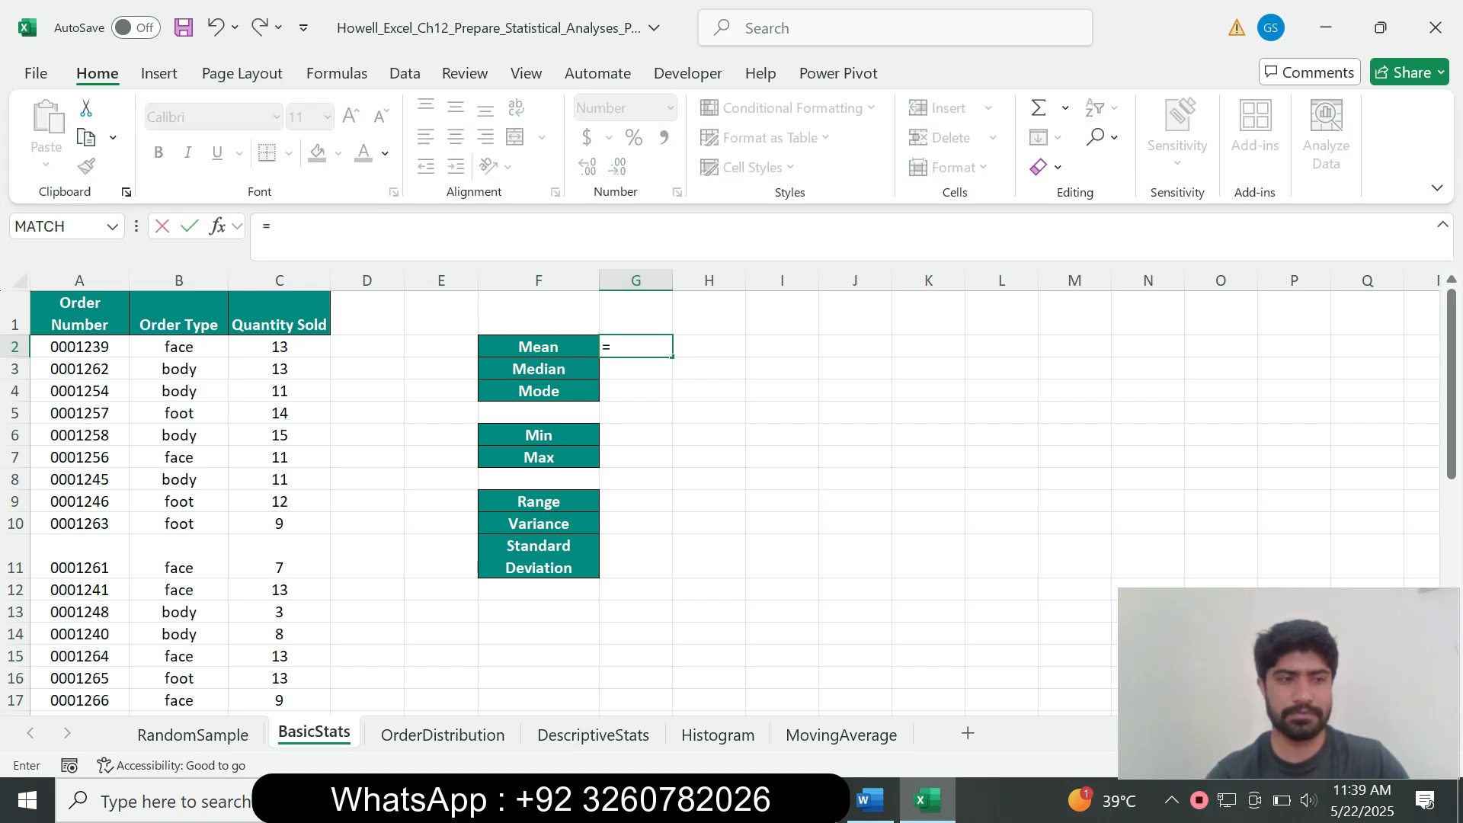
pyautogui.write('me')
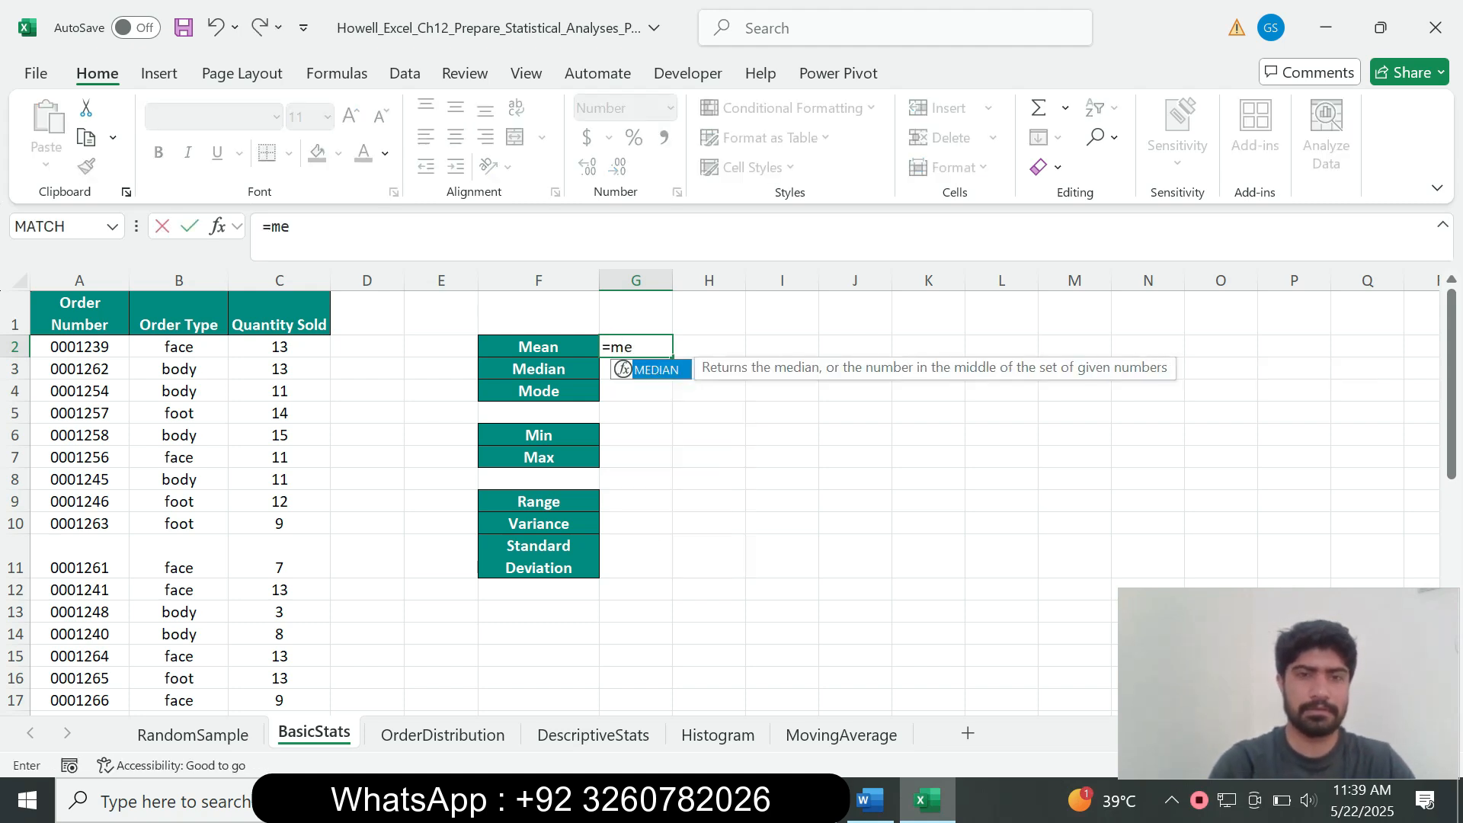
pyautogui.press('BackSpace')
pyautogui.press('BackSpace')
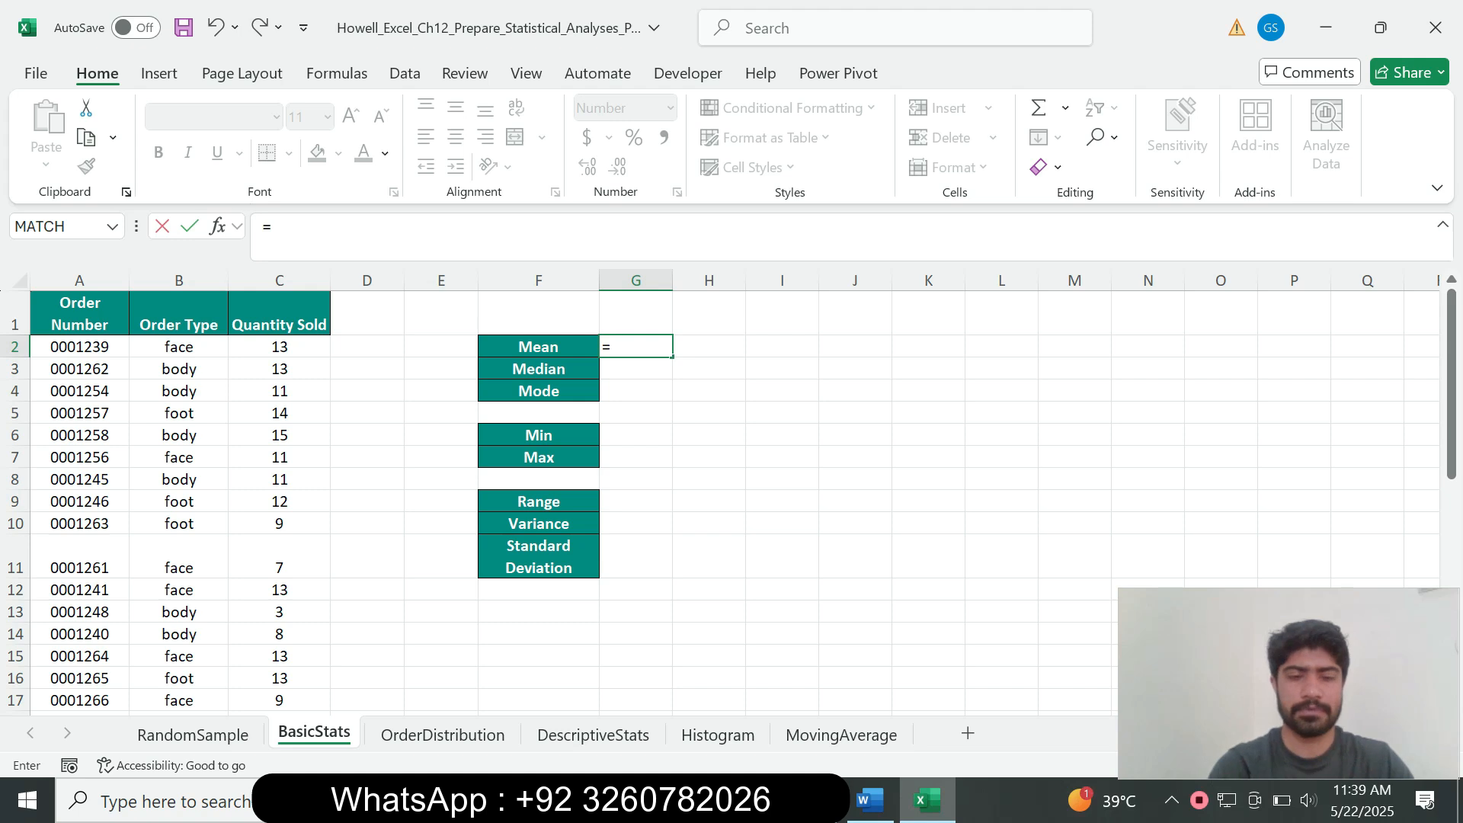
pyautogui.write('aver')
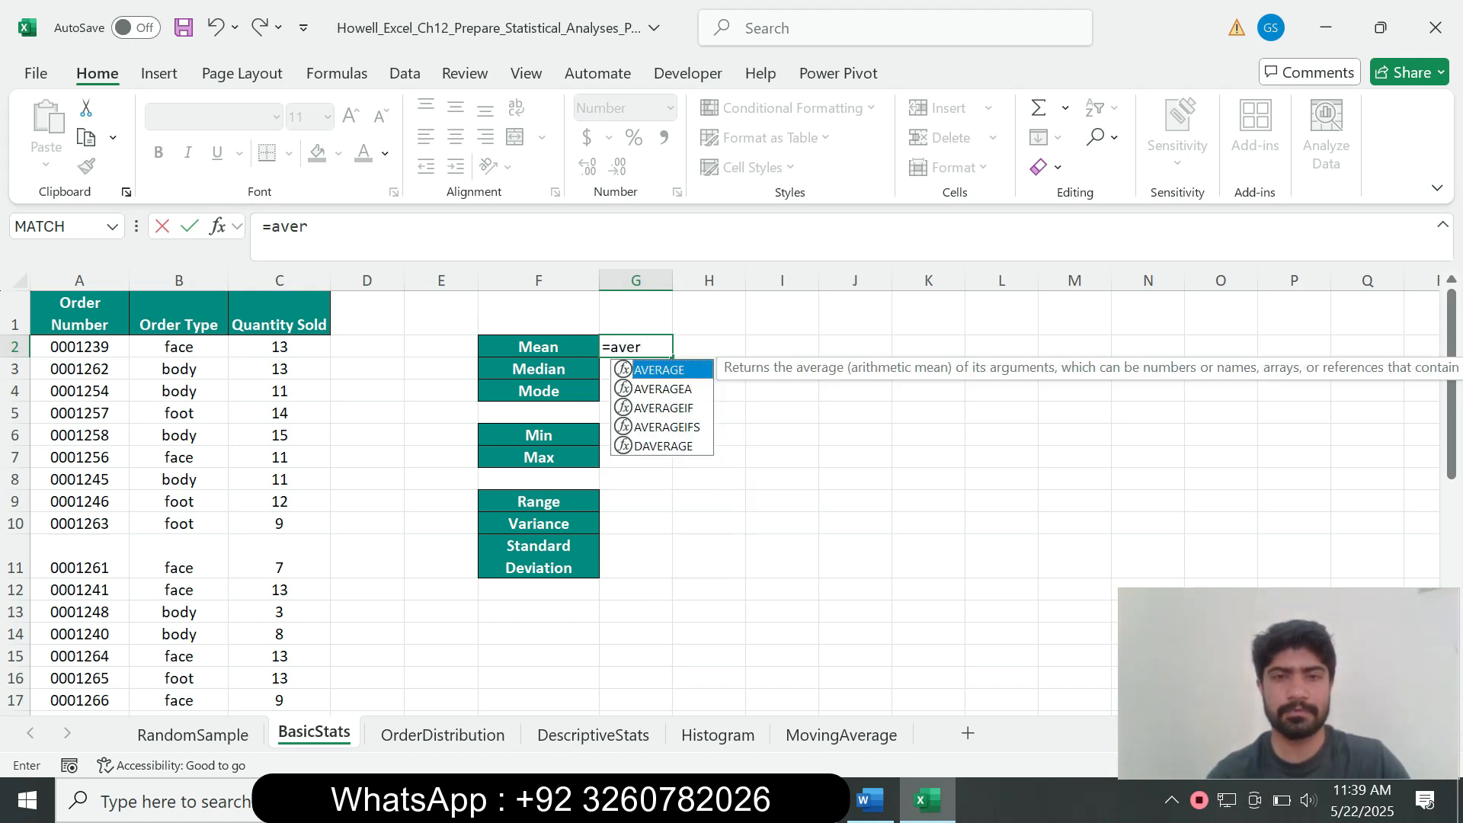
pyautogui.press('Tab')
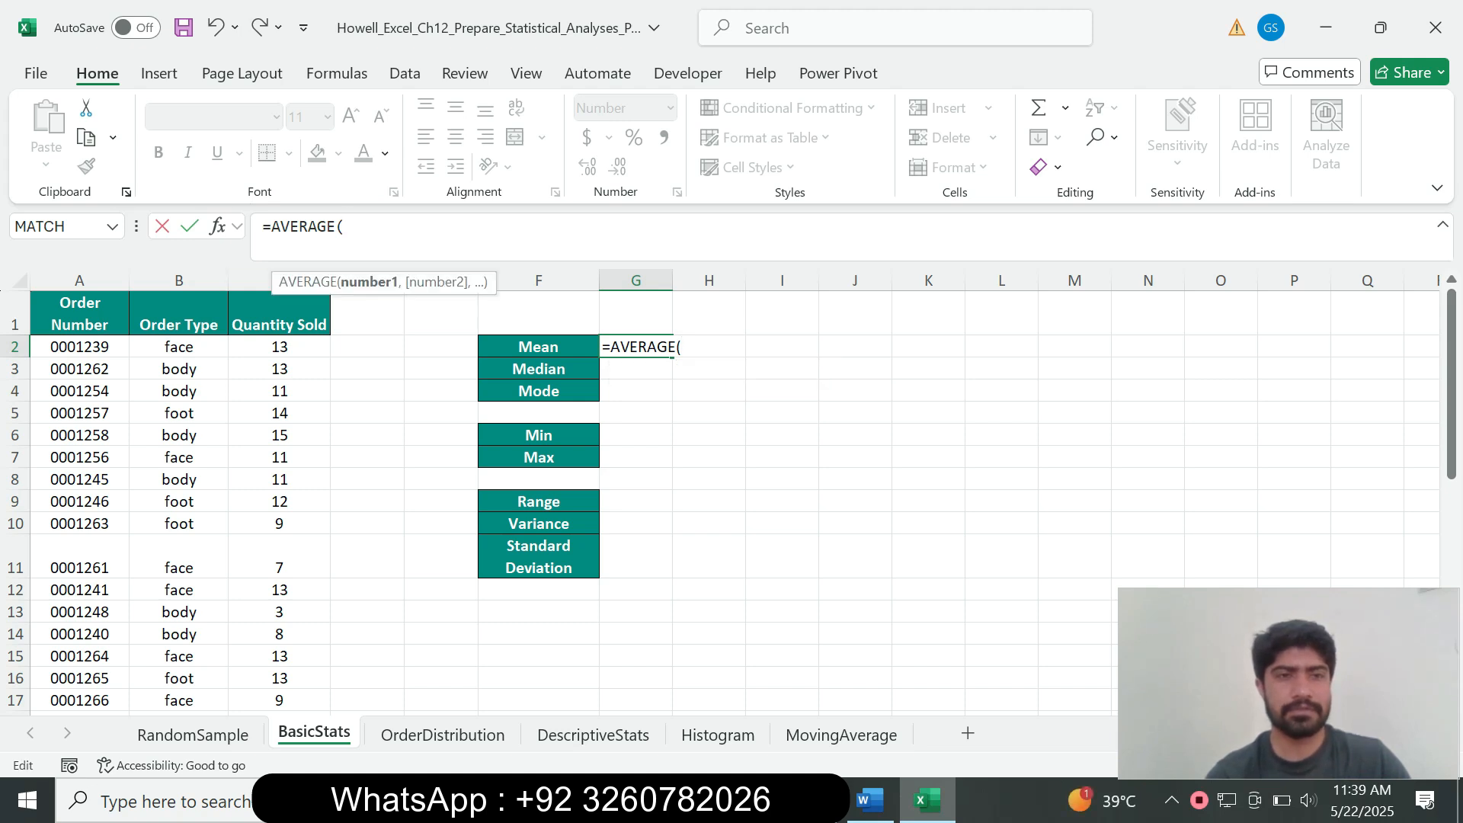
pyautogui.moveTo(279, 346); pyautogui.dragTo(280, 658)
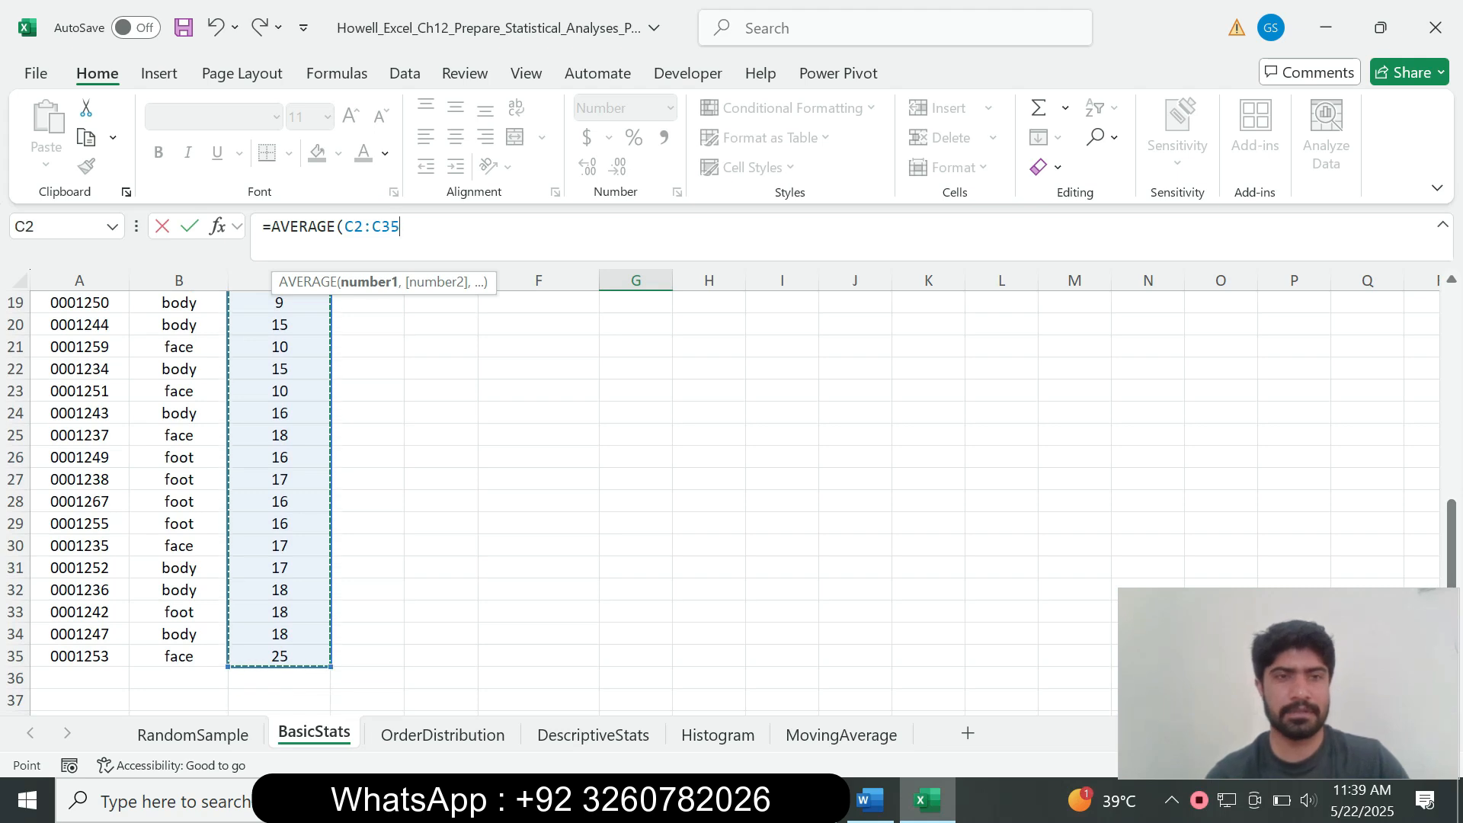
pyautogui.write(')')
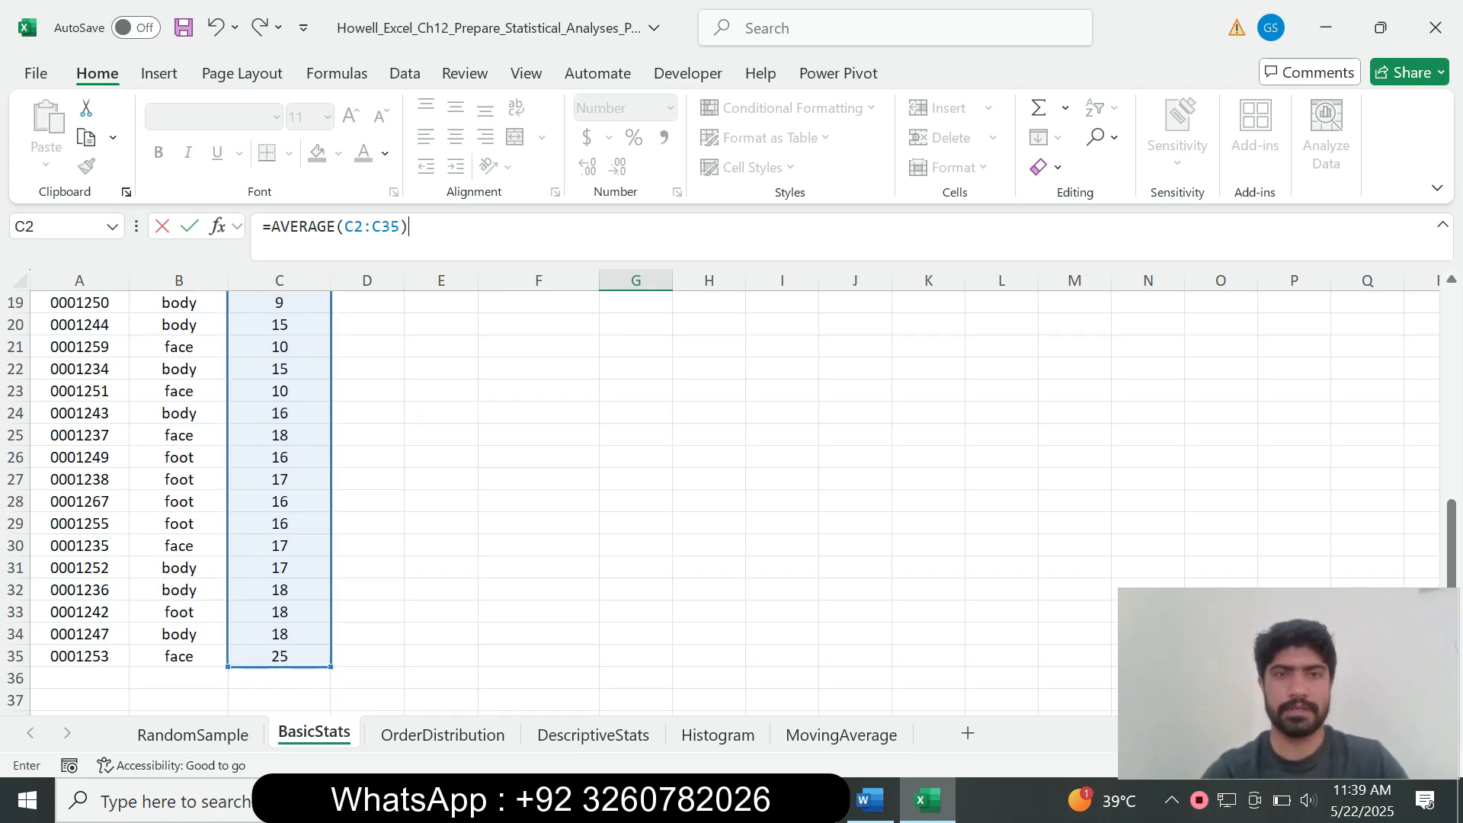
pyautogui.press('Return')
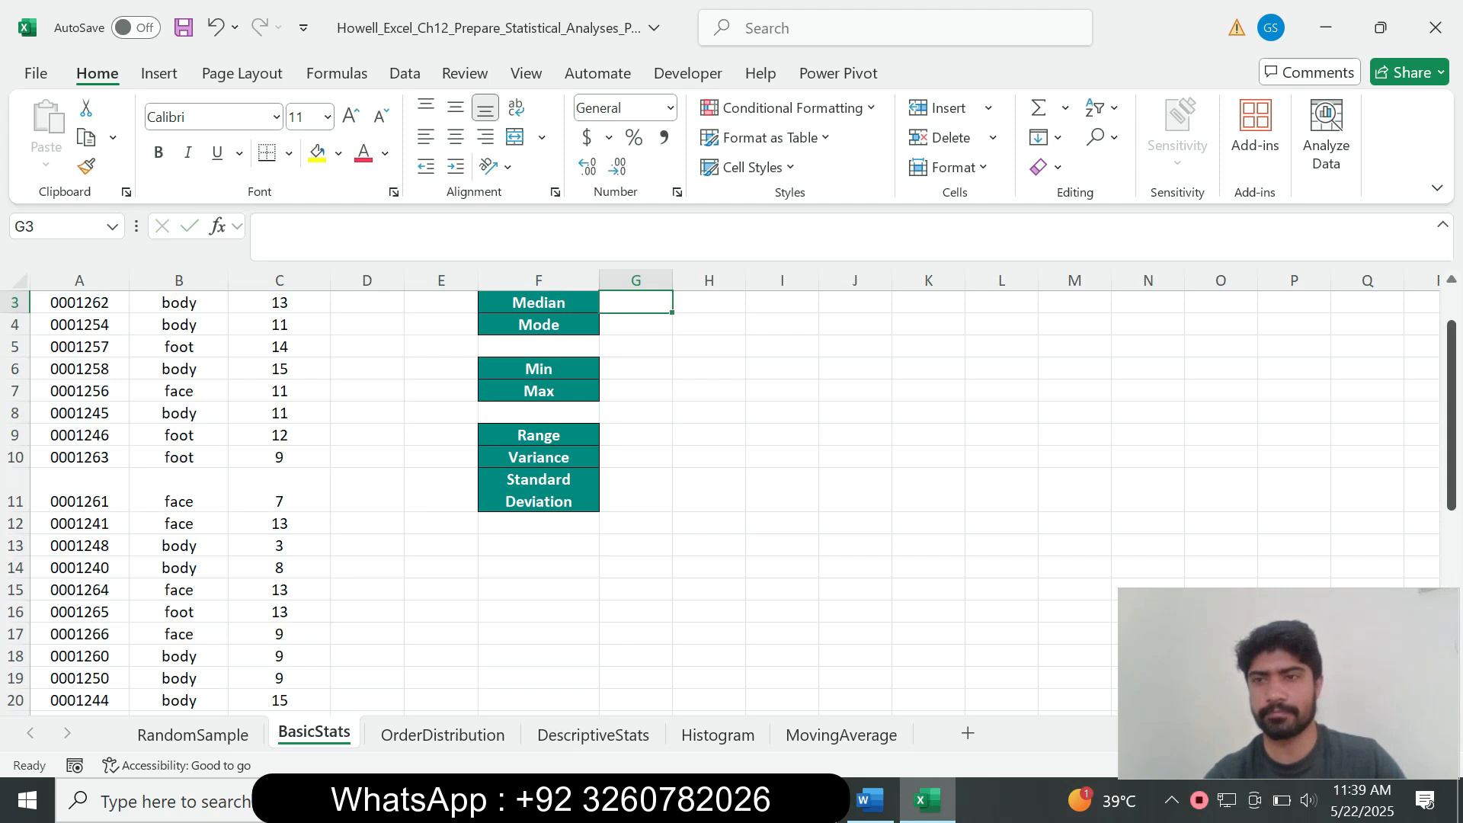
pyautogui.moveTo(1452, 362); pyautogui.dragTo(1452, 332)
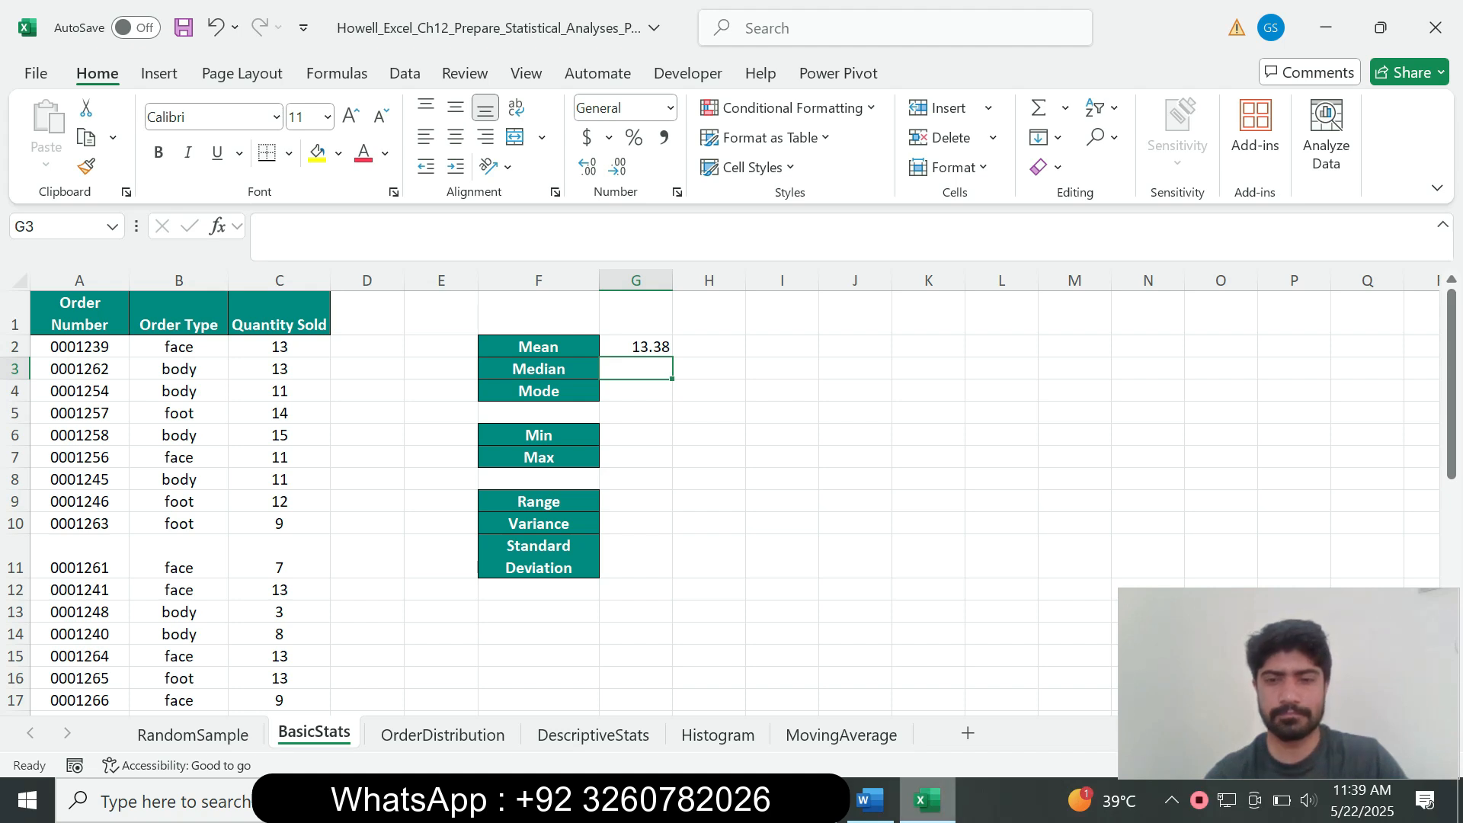
pyautogui.click(870, 801)
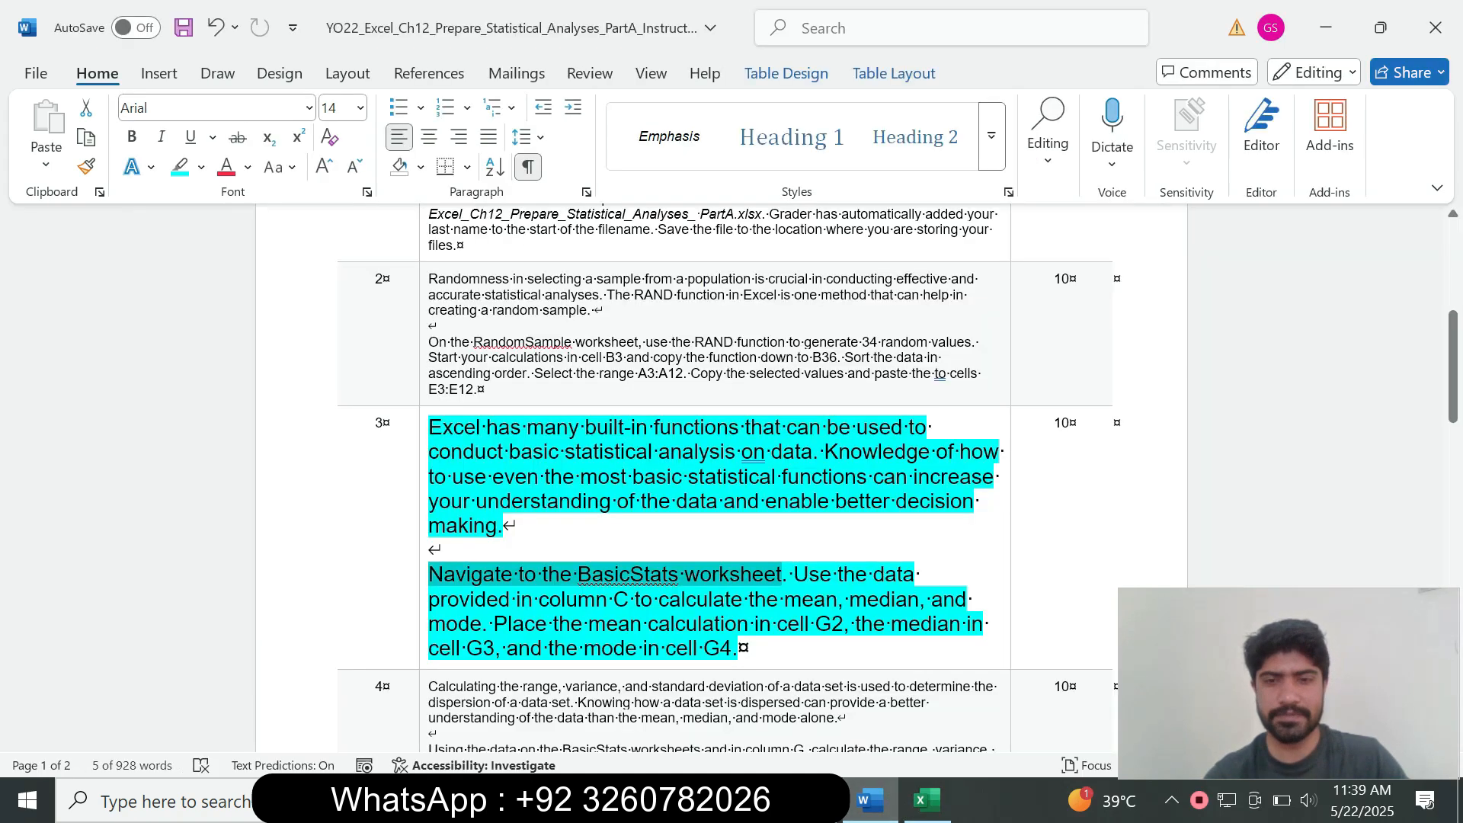
# Step: Enter =MEDIAN(C2:C35) in G3 so the median shows 13
pyautogui.moveTo(837, 599); pyautogui.dragTo(919, 599)
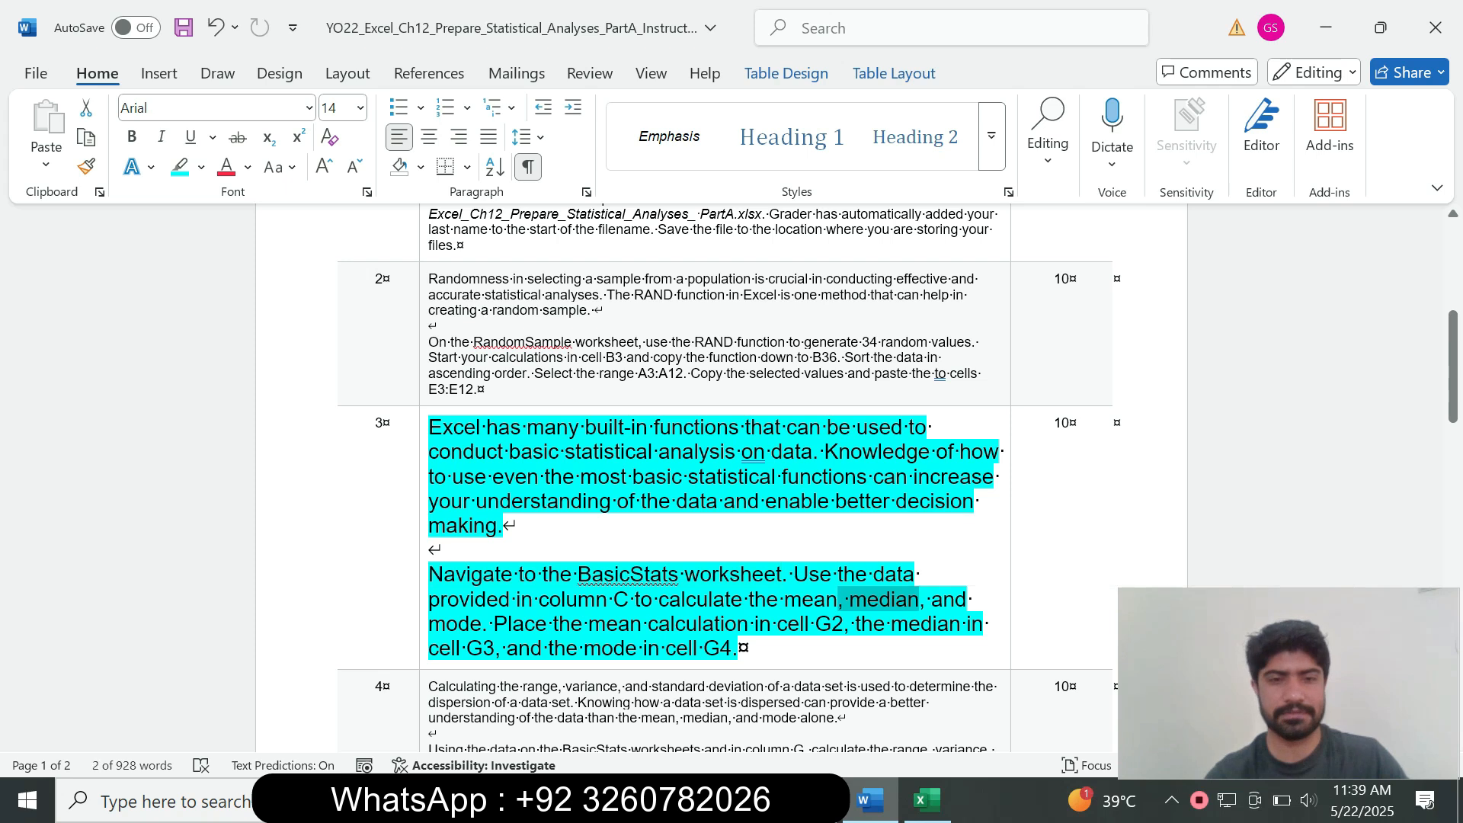
pyautogui.click(928, 800)
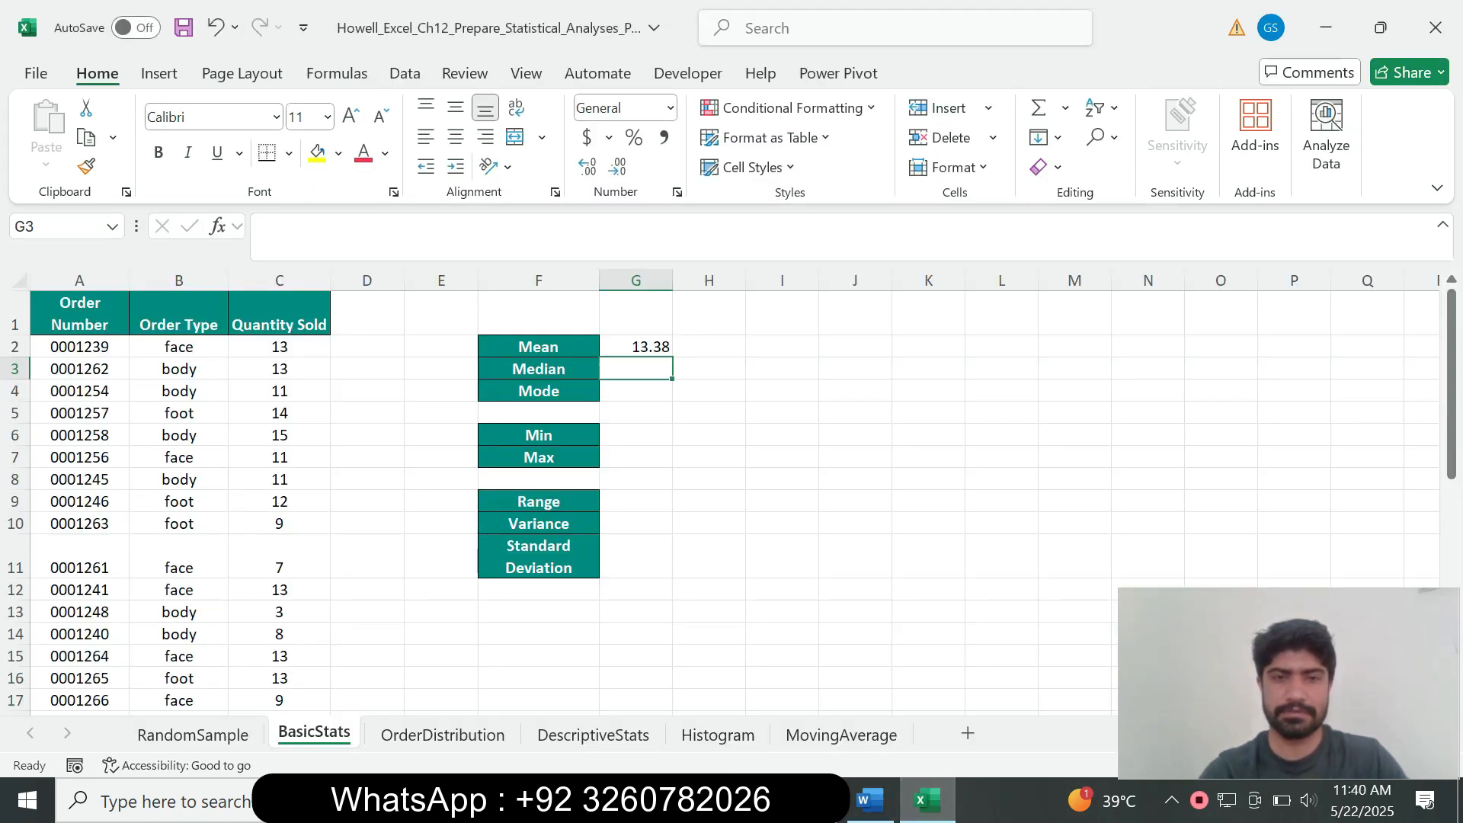
pyautogui.write('=med')
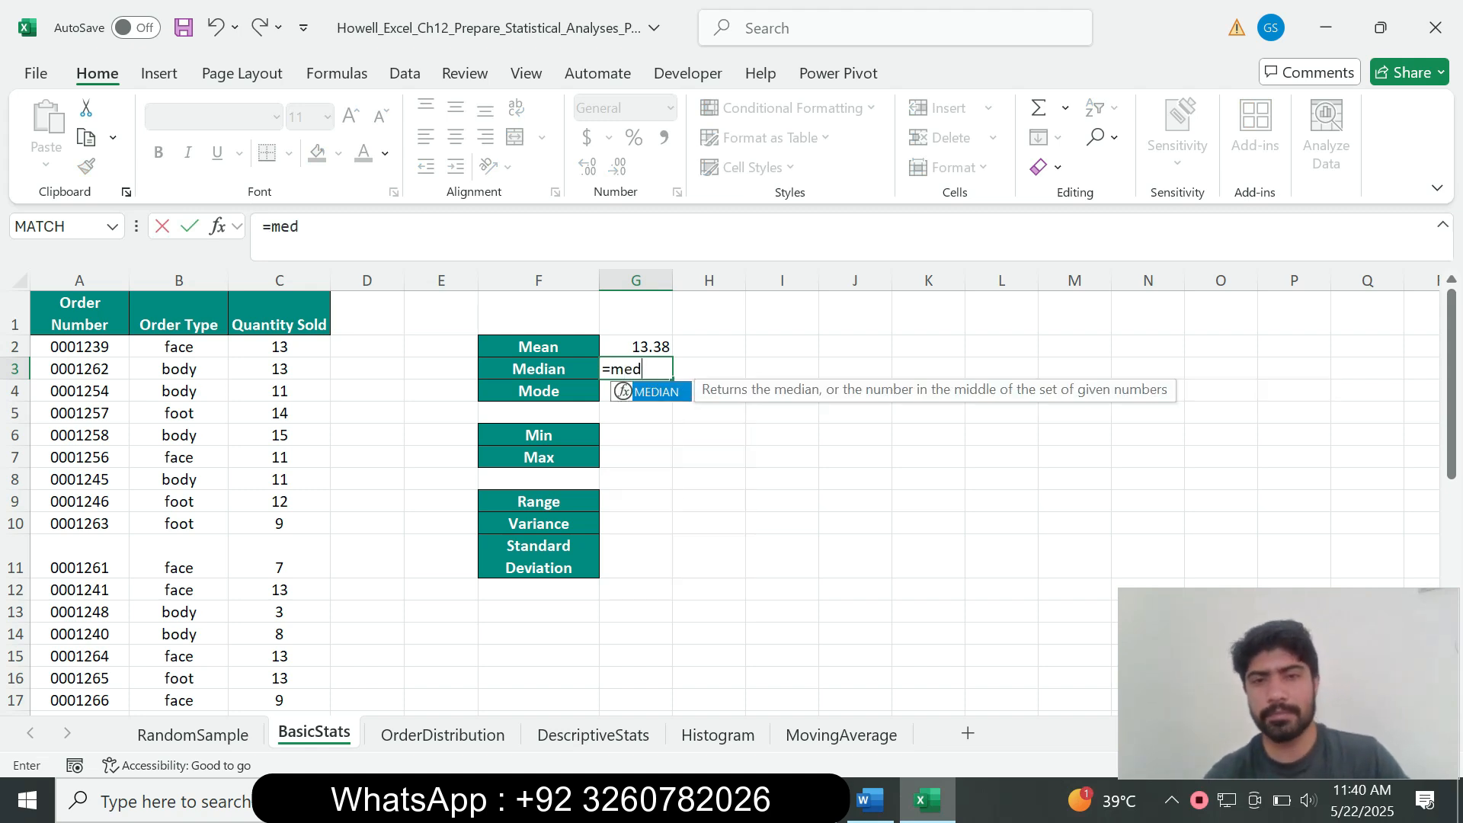
pyautogui.press('Tab')
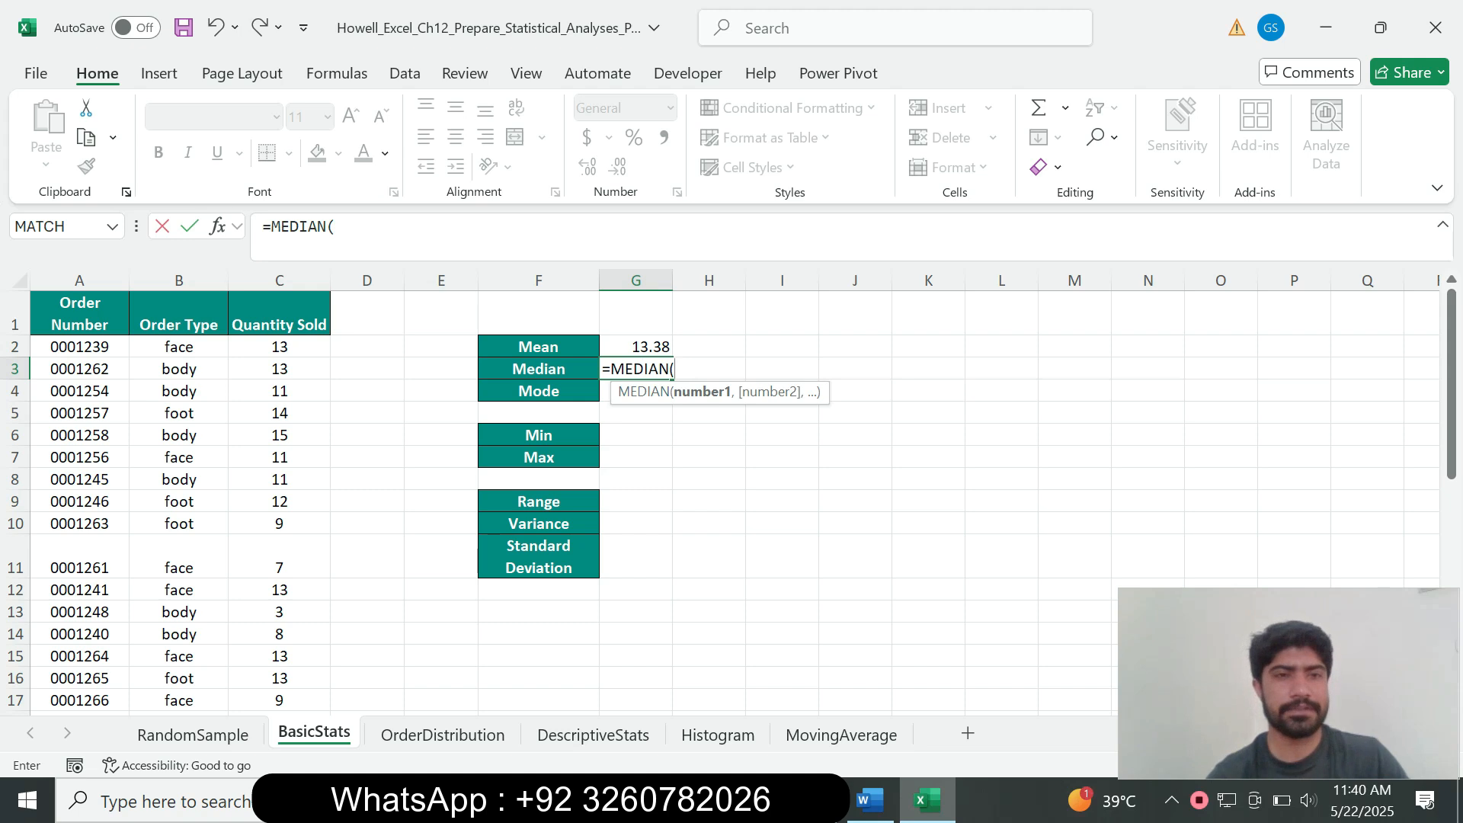
pyautogui.moveTo(280, 347); pyautogui.dragTo(326, 685)
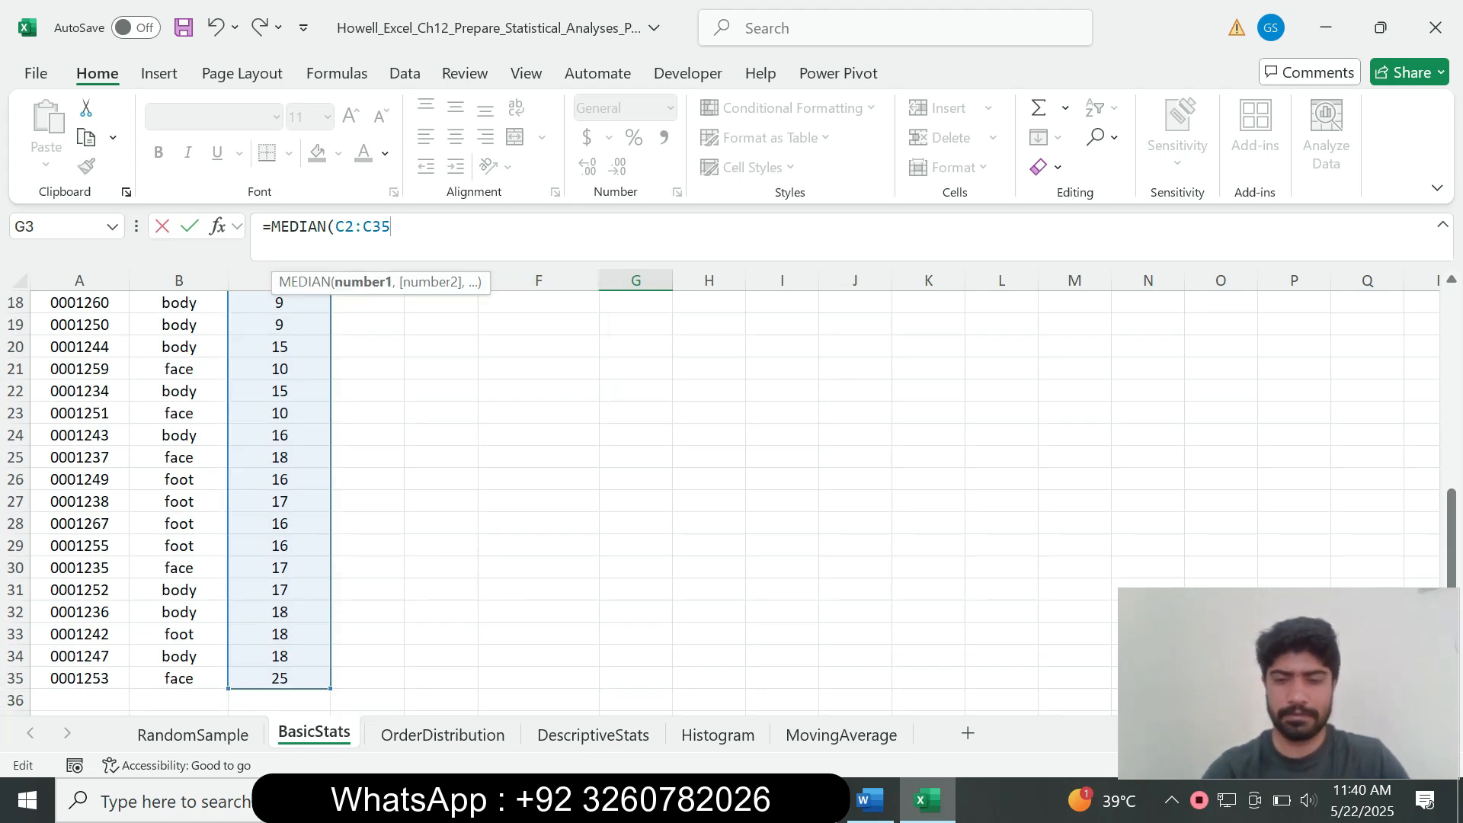
pyautogui.write(')')
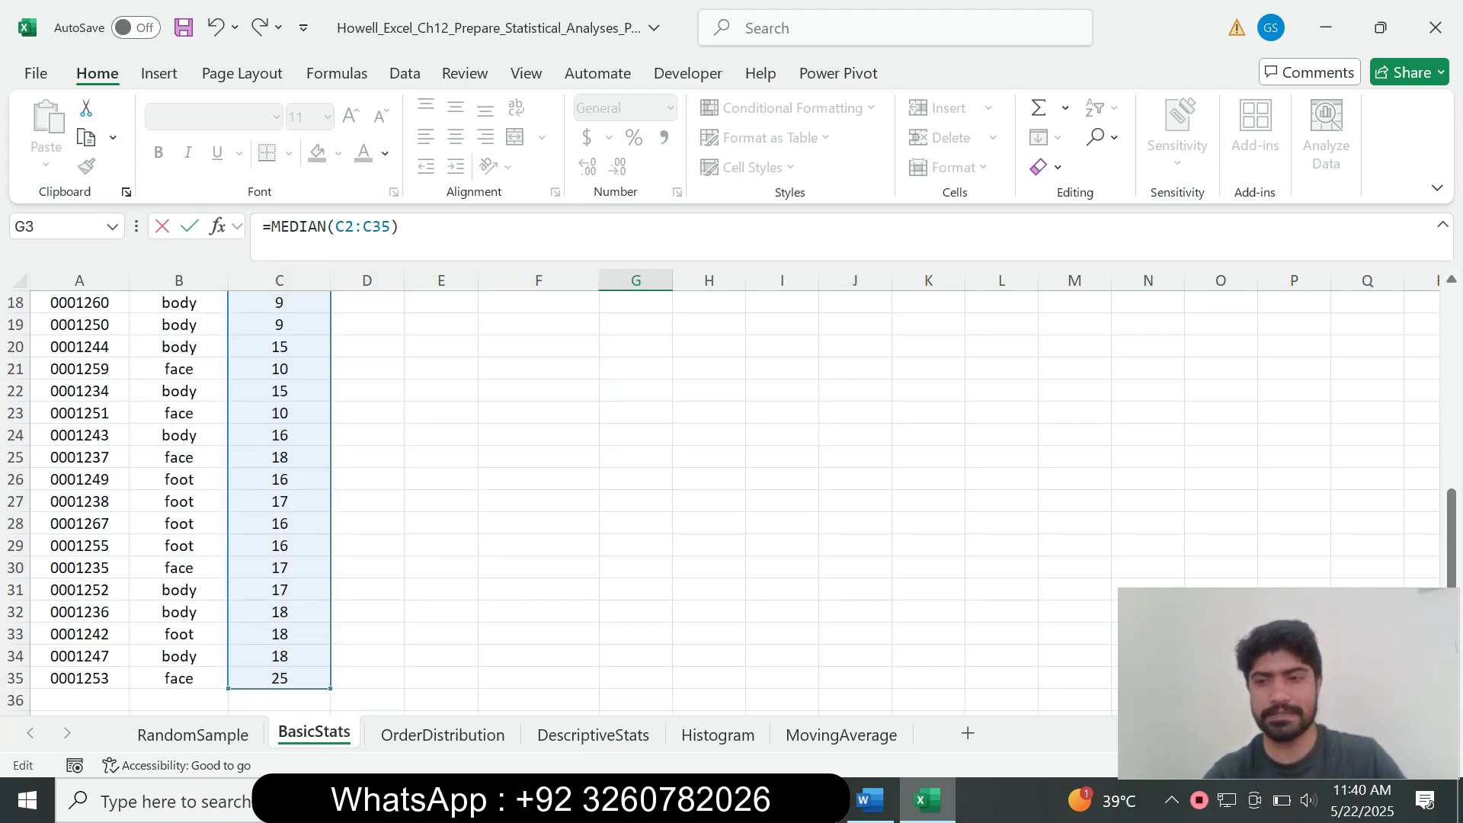
pyautogui.press('Return')
pyautogui.scroll(1, 533, 457)
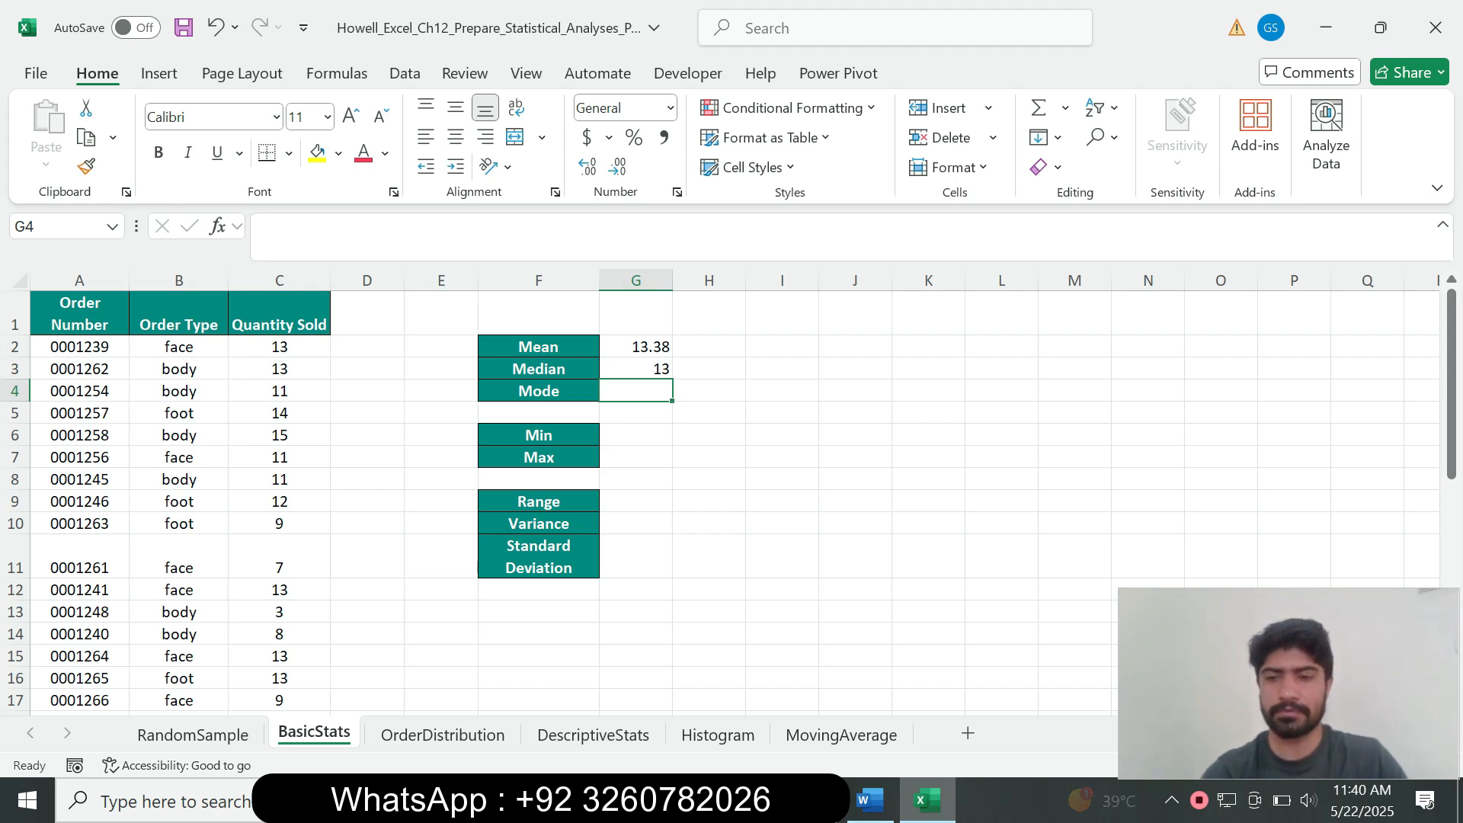
# Step: Enter =MODE.SNGL(C2:C35) in G4 so the mode shows 13
pyautogui.write('=')
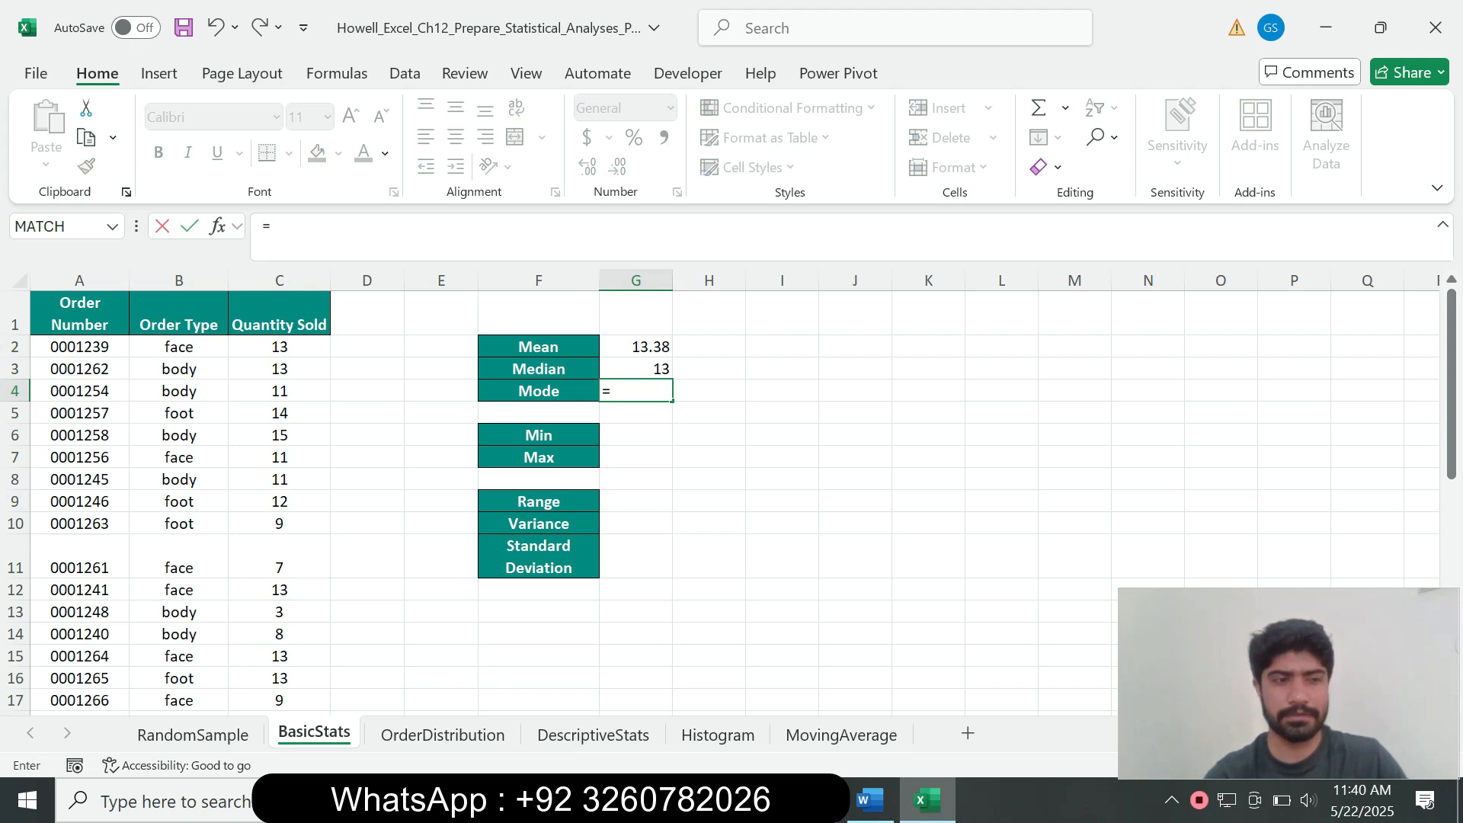
pyautogui.write('mode')
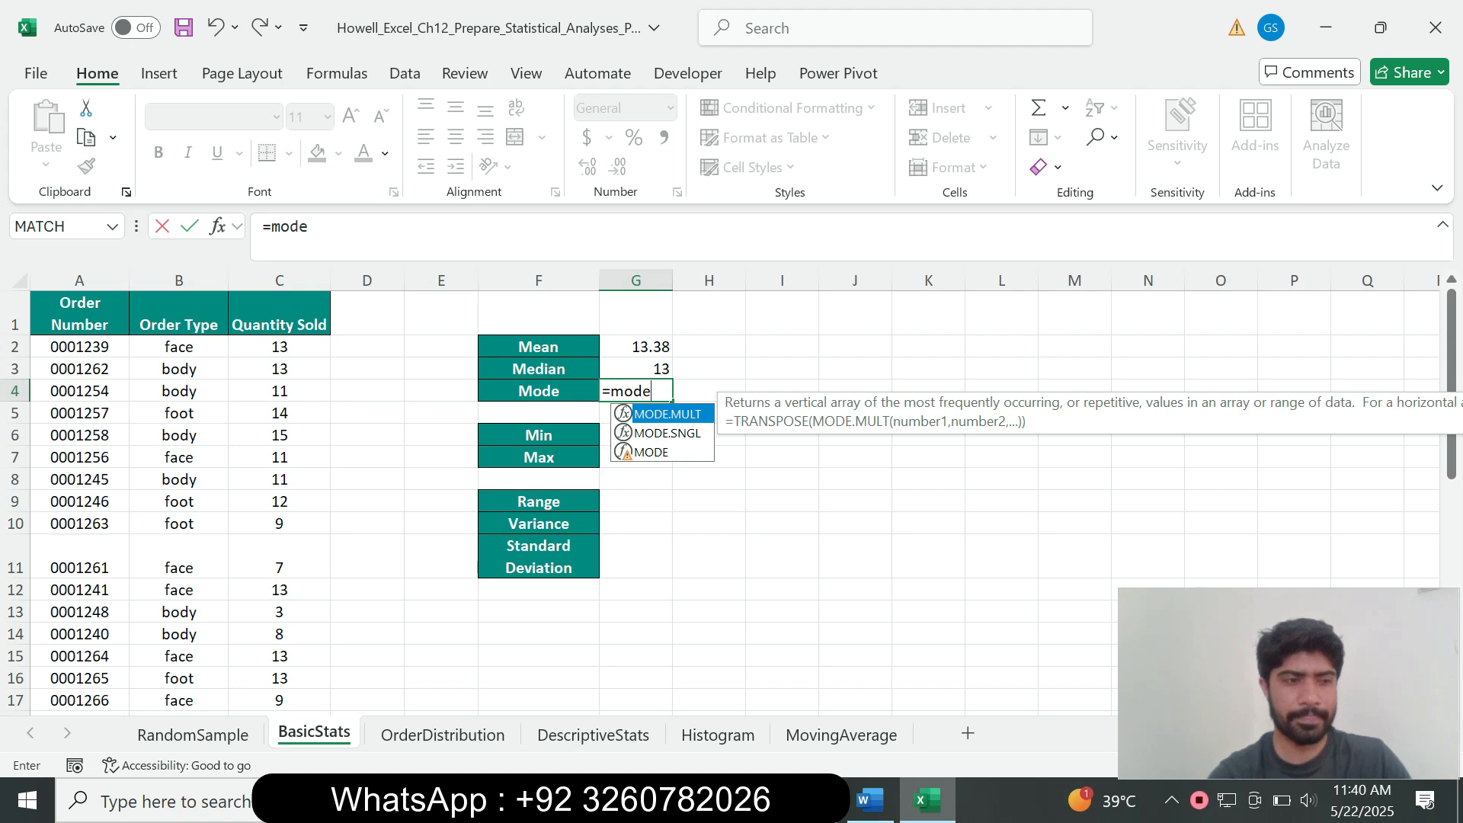
pyautogui.press('Down')
pyautogui.press('Tab')
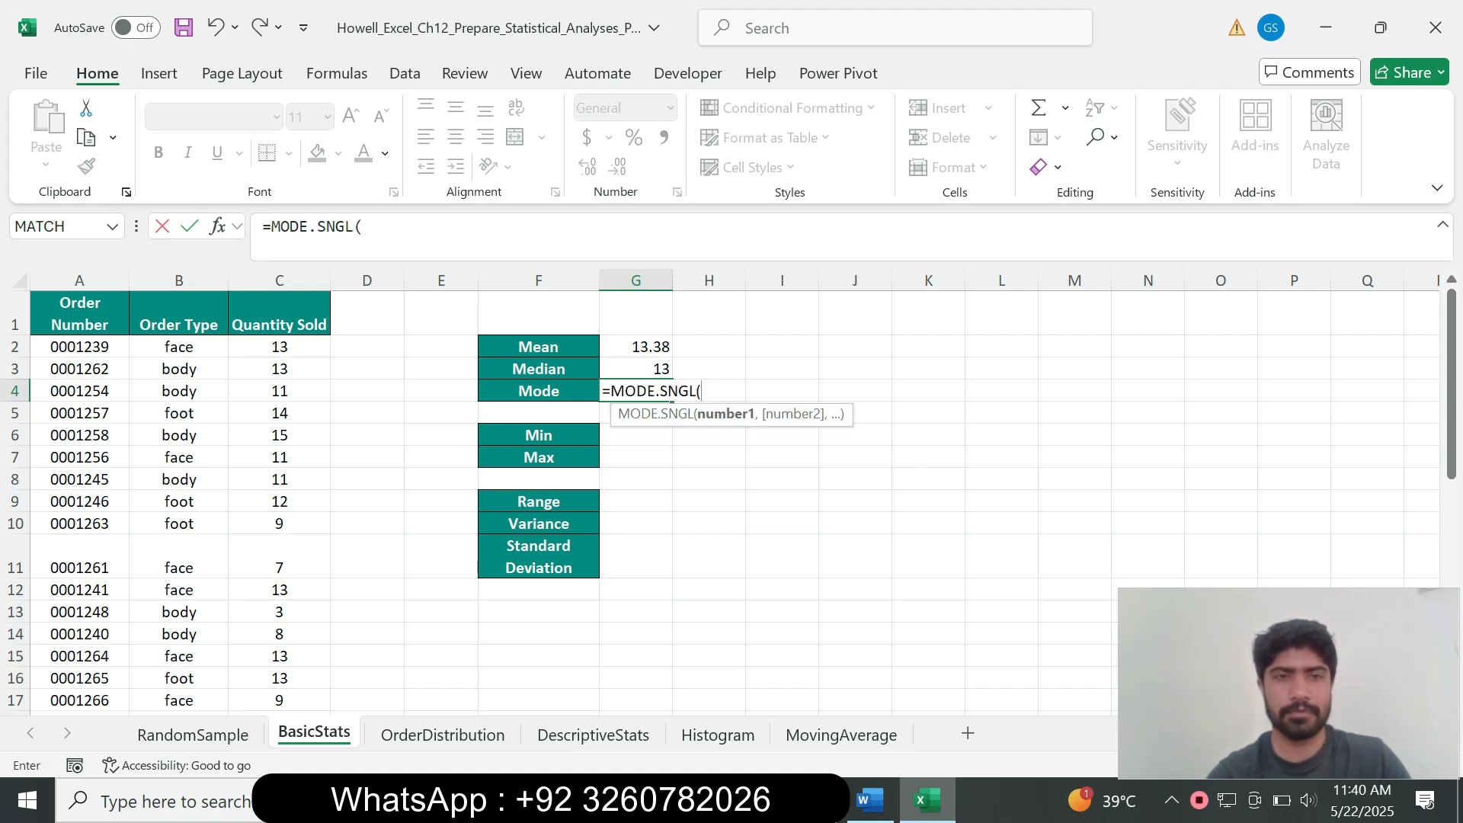
pyautogui.click(364, 227)
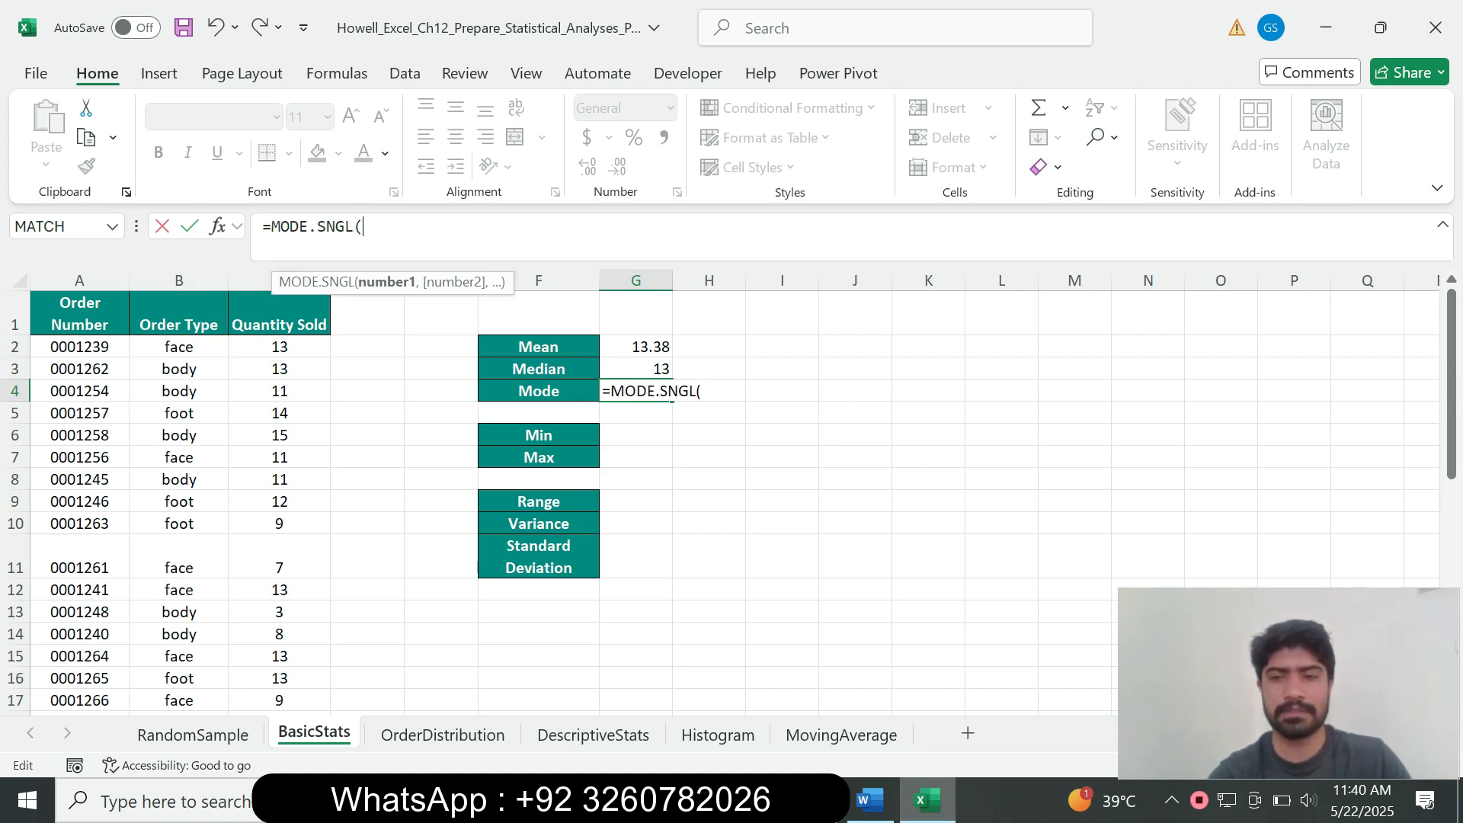
pyautogui.moveTo(280, 347); pyautogui.dragTo(280, 682)
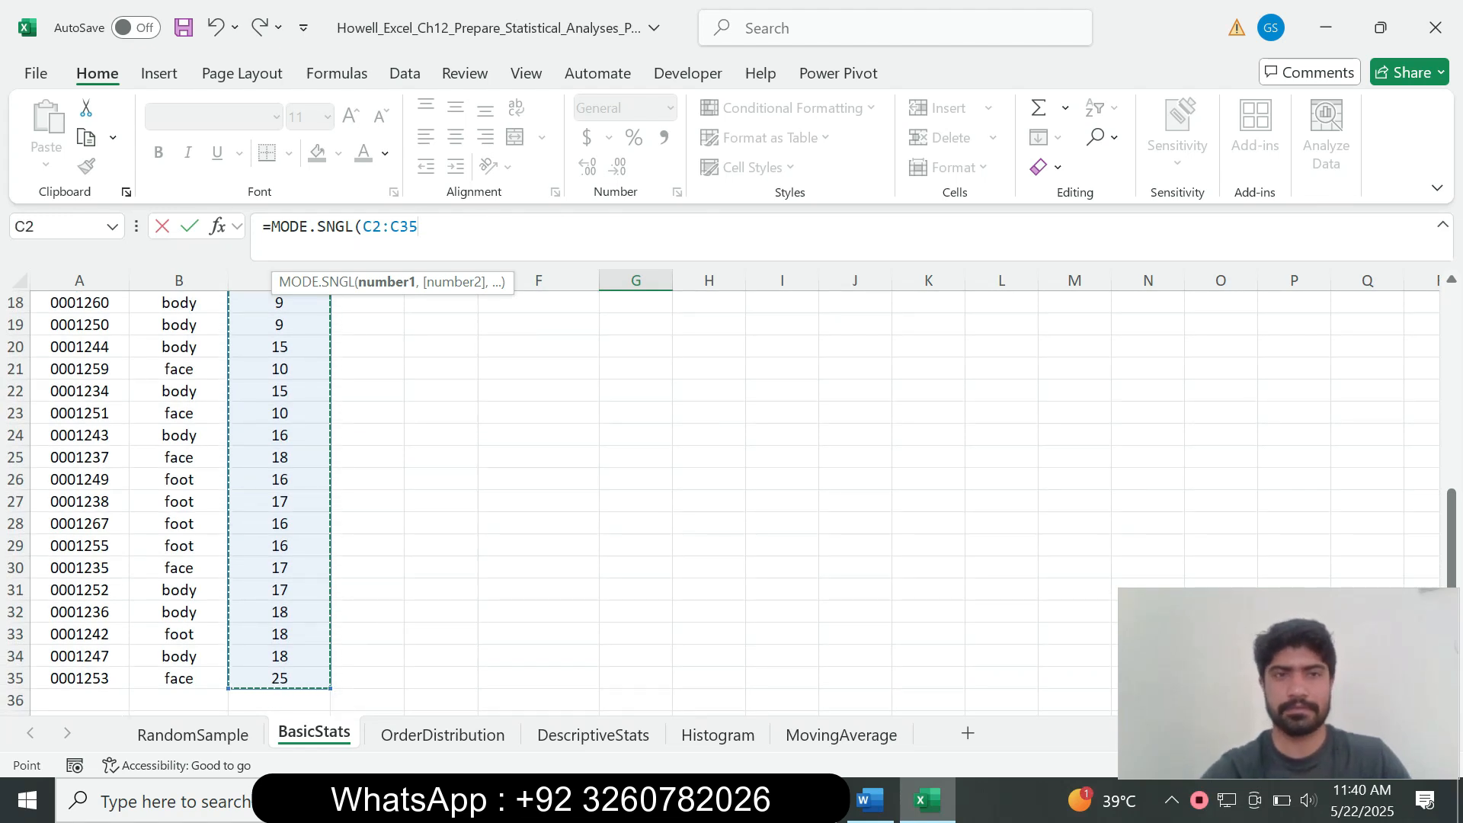
pyautogui.write(')')
pyautogui.press('Return')
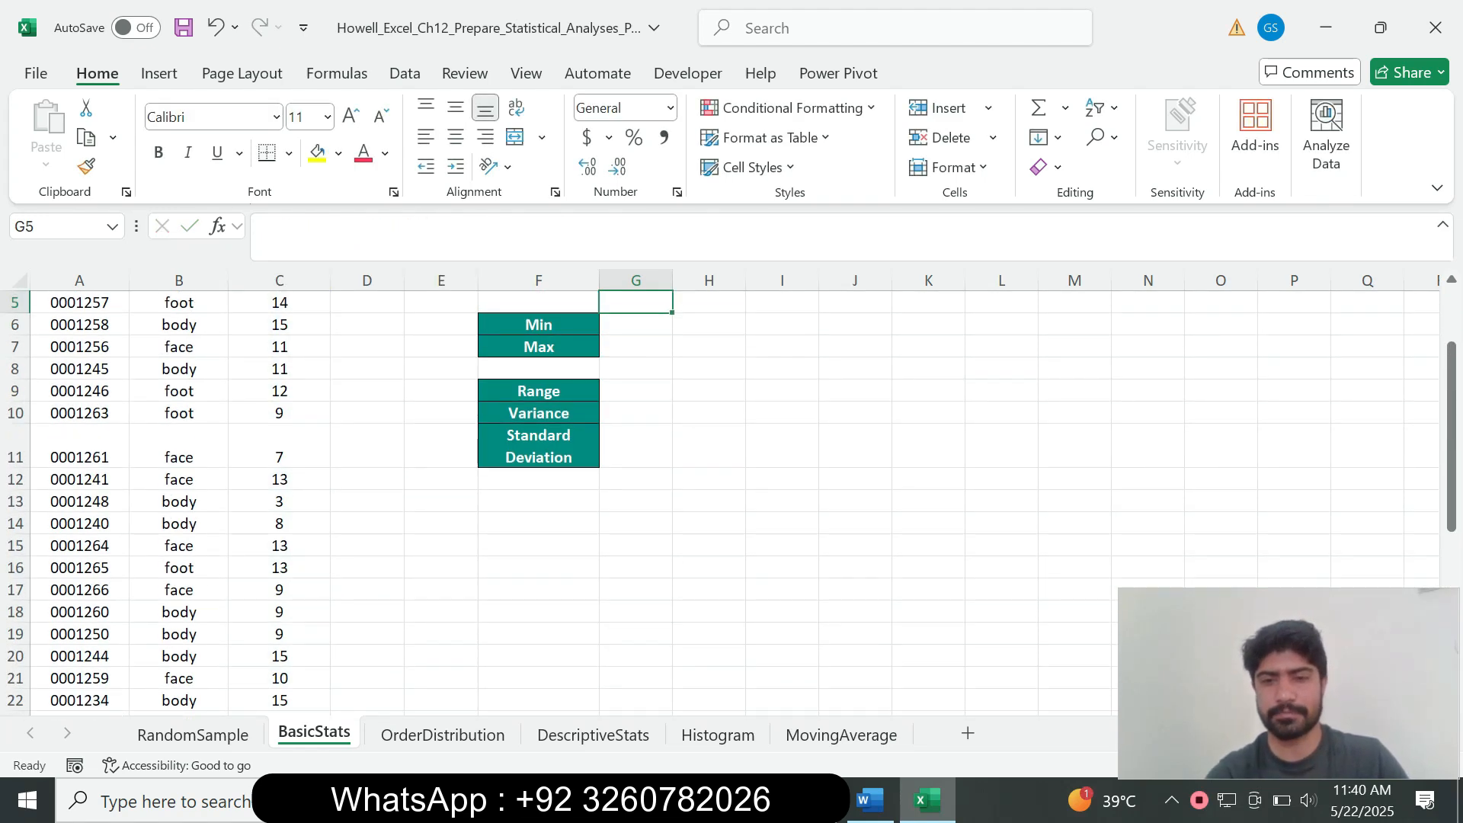
# Step: Check the Word instructions and verify the mode formula in G4
pyautogui.click(870, 801)
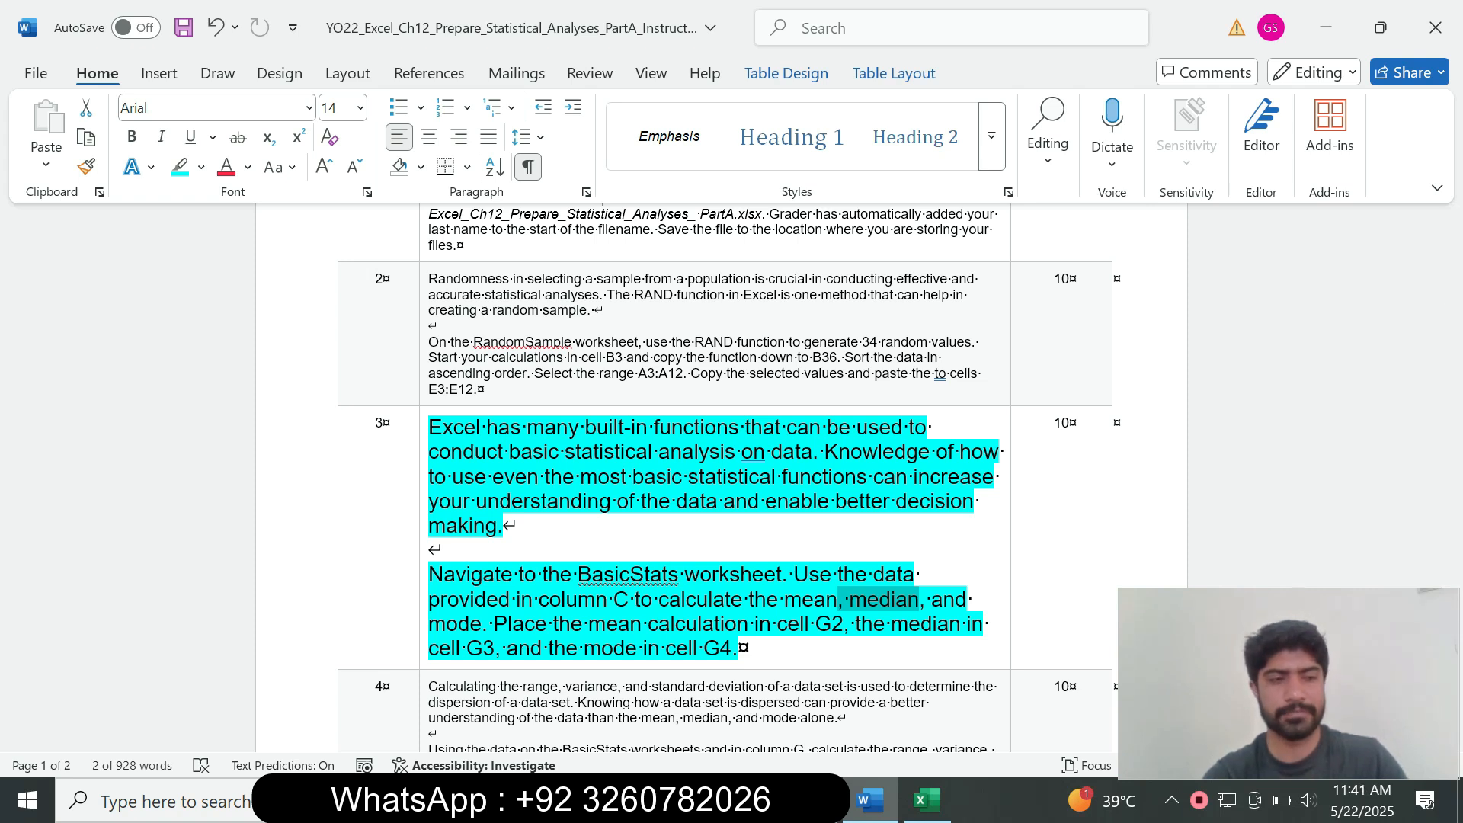
pyautogui.click(928, 801)
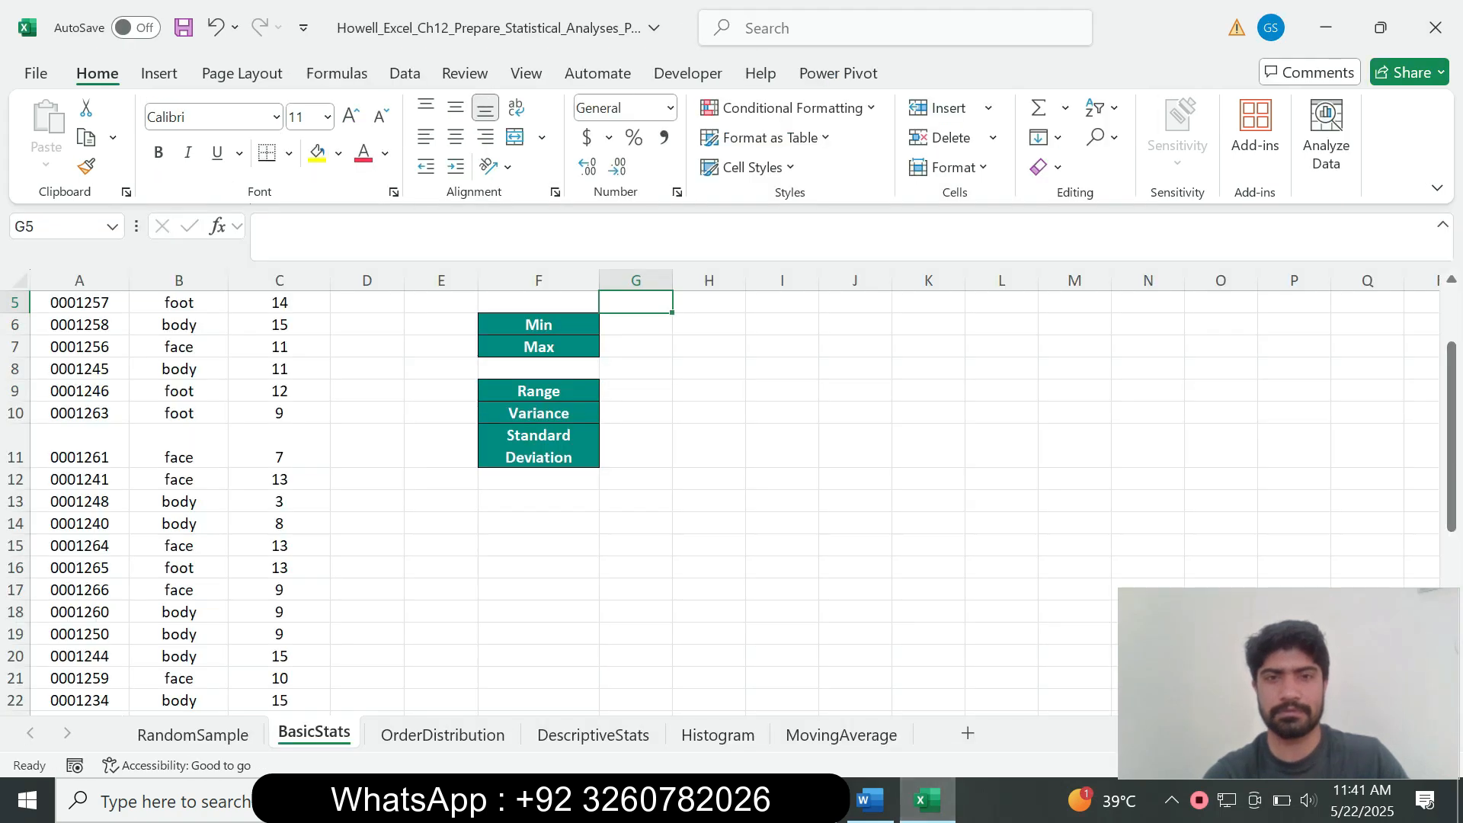
pyautogui.scroll(2, 732, 503)
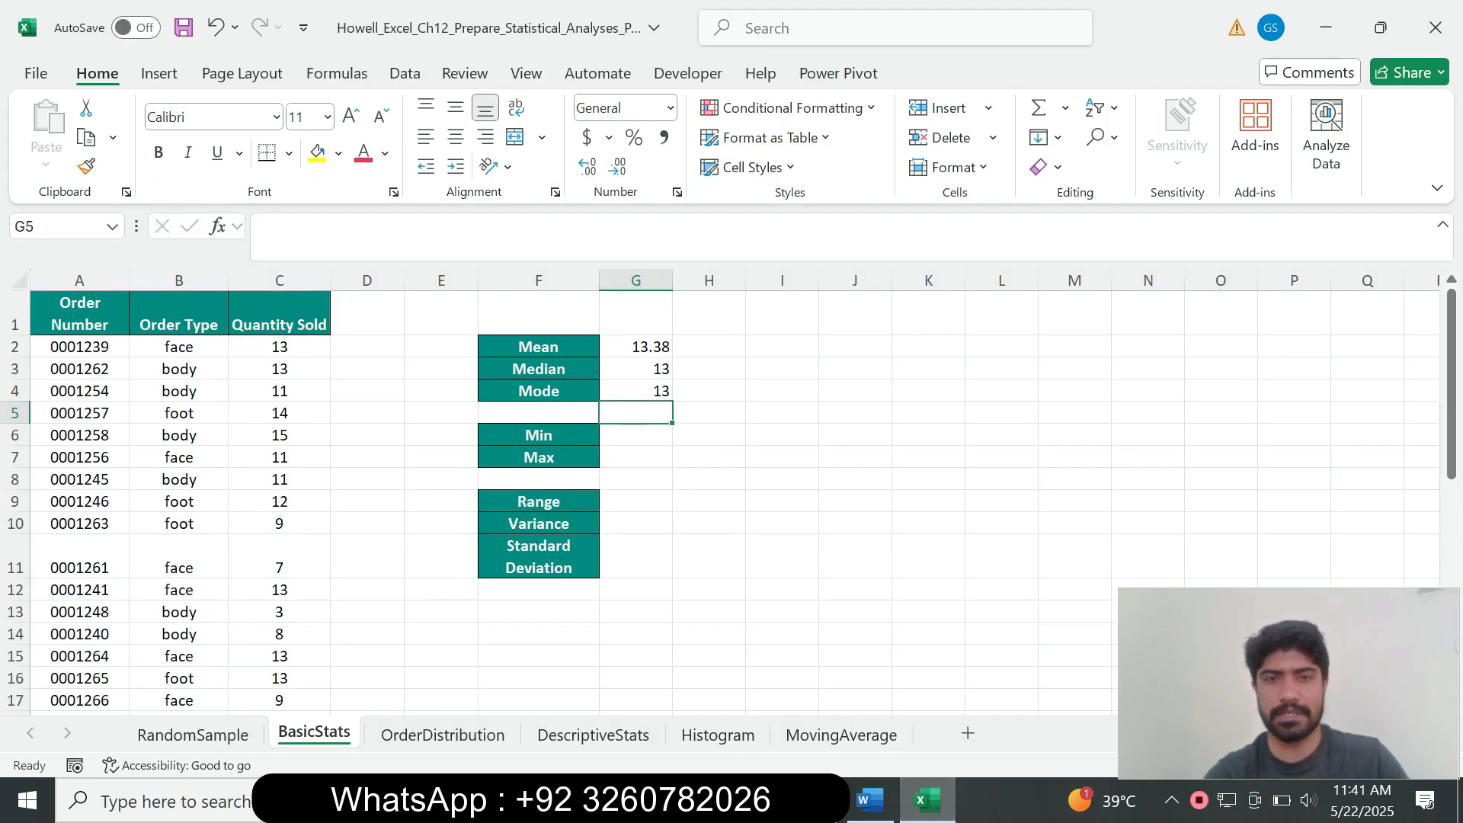
pyautogui.click(635, 391)
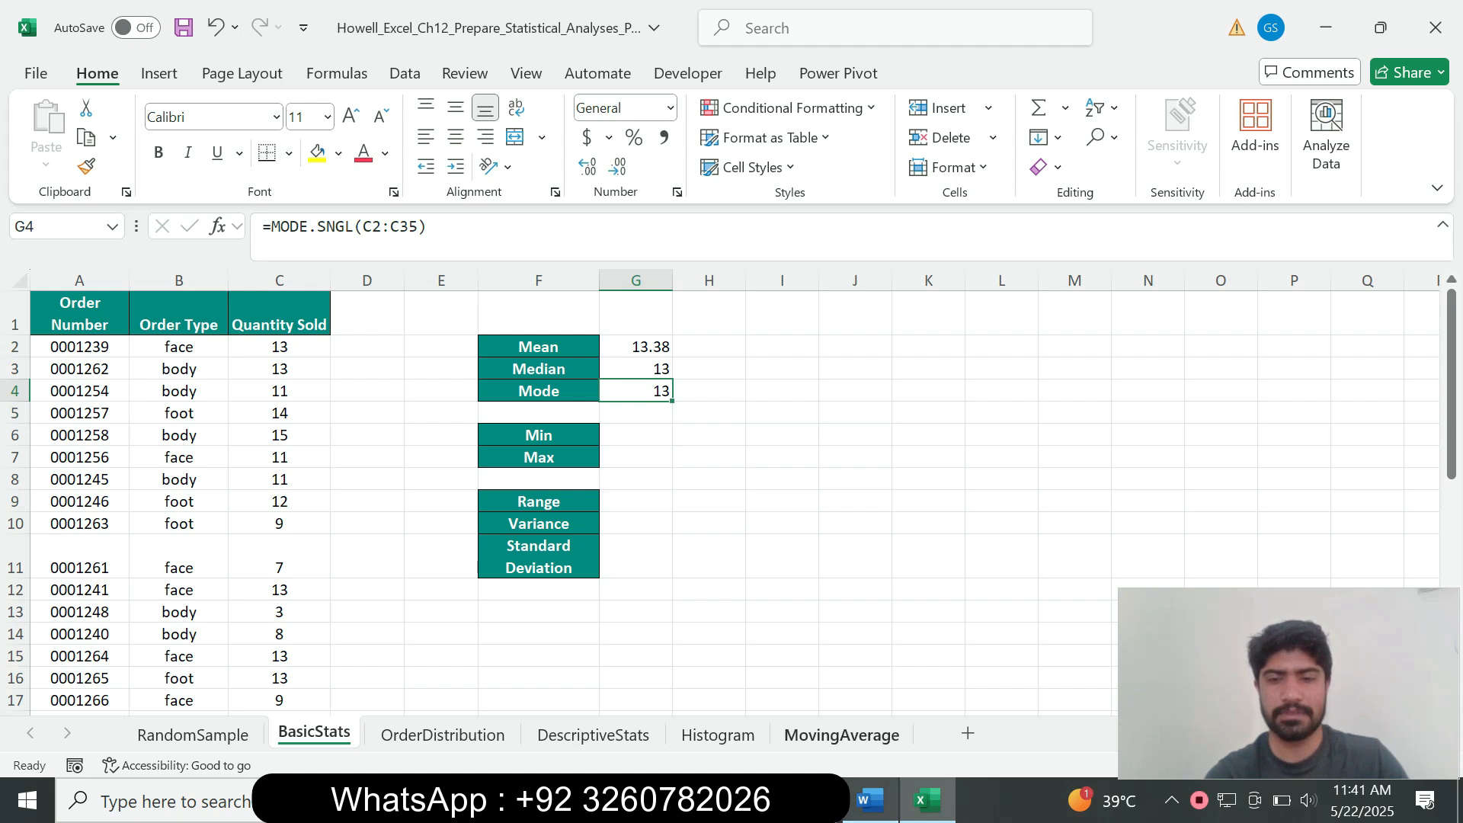
pyautogui.click(869, 800)
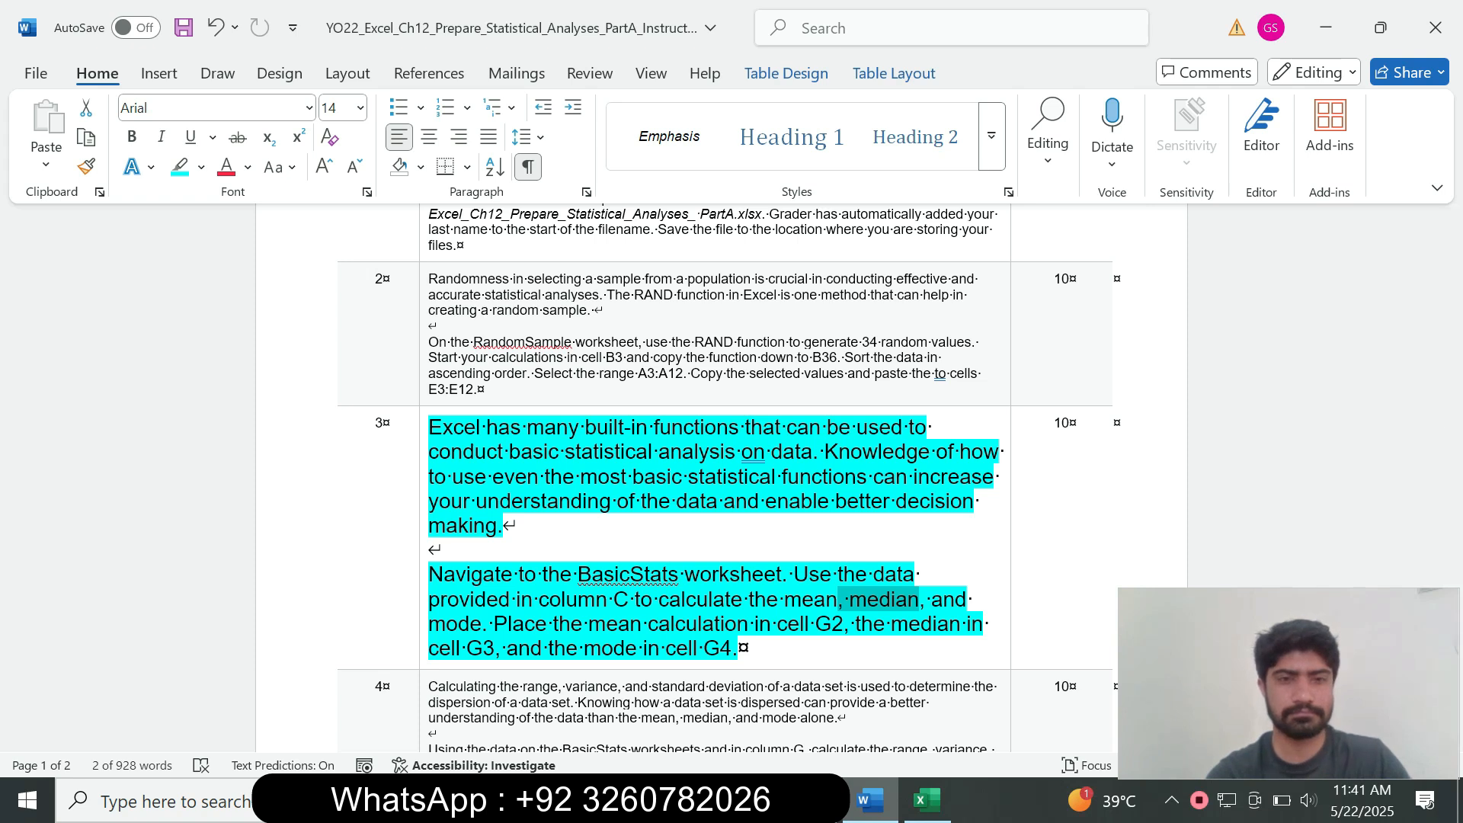
# Step: Shrink the row 3 instruction text to 9 pt and remove its cyan highlight
pyautogui.tripleClick(467, 600)
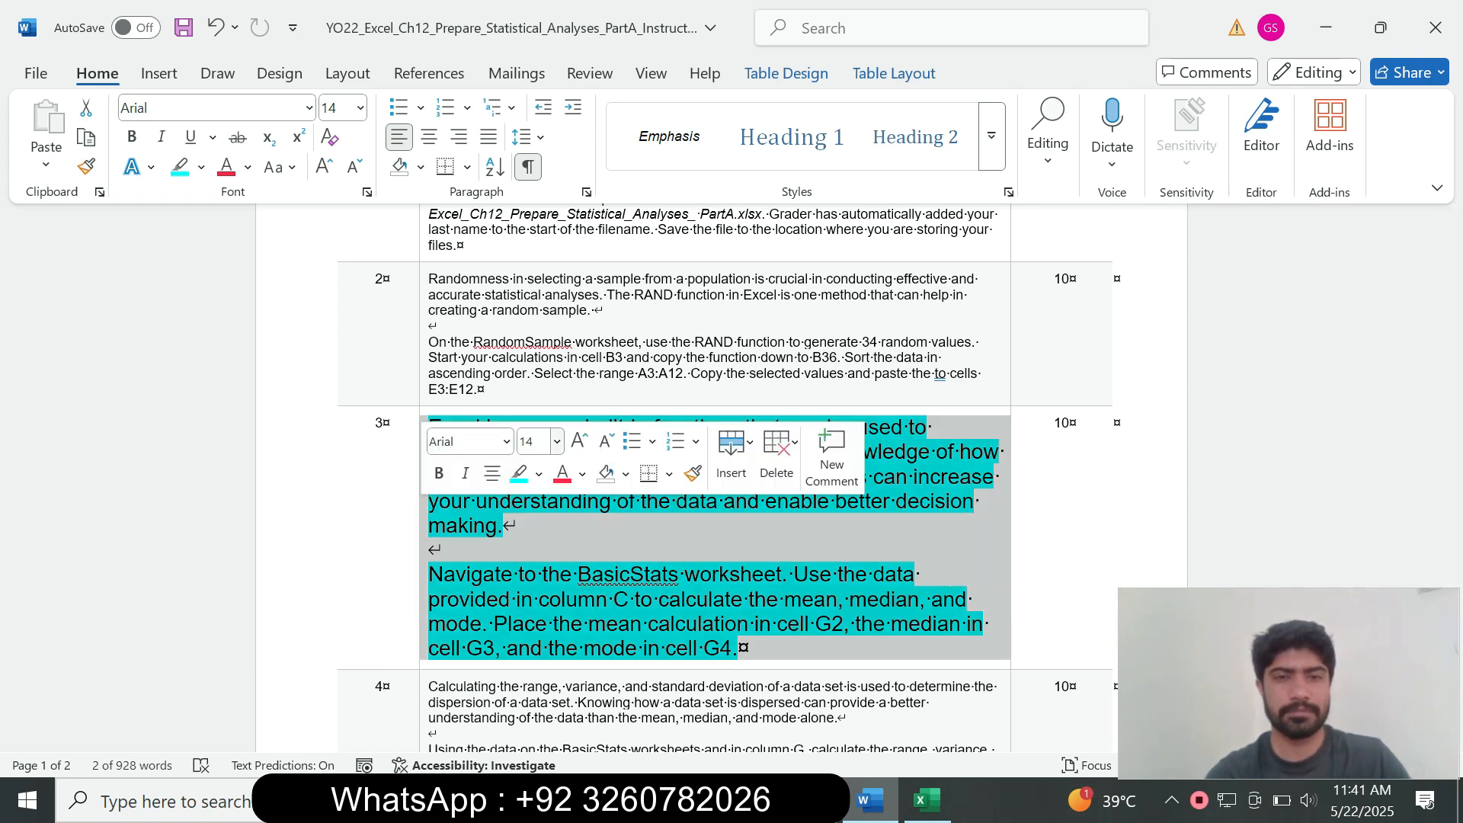
pyautogui.click(557, 442)
pyautogui.write('9')
pyautogui.press('Return')
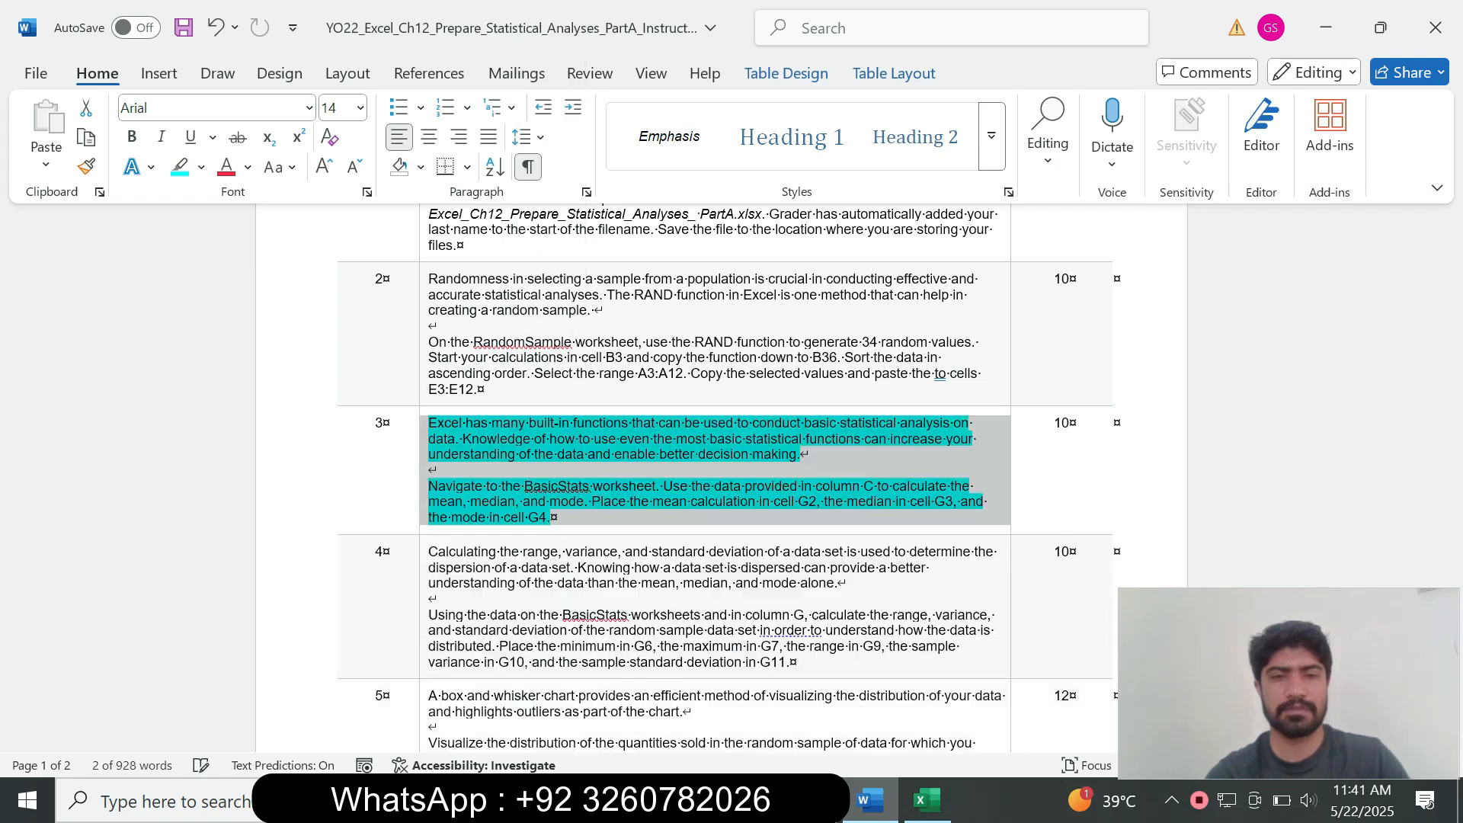
pyautogui.click(201, 167)
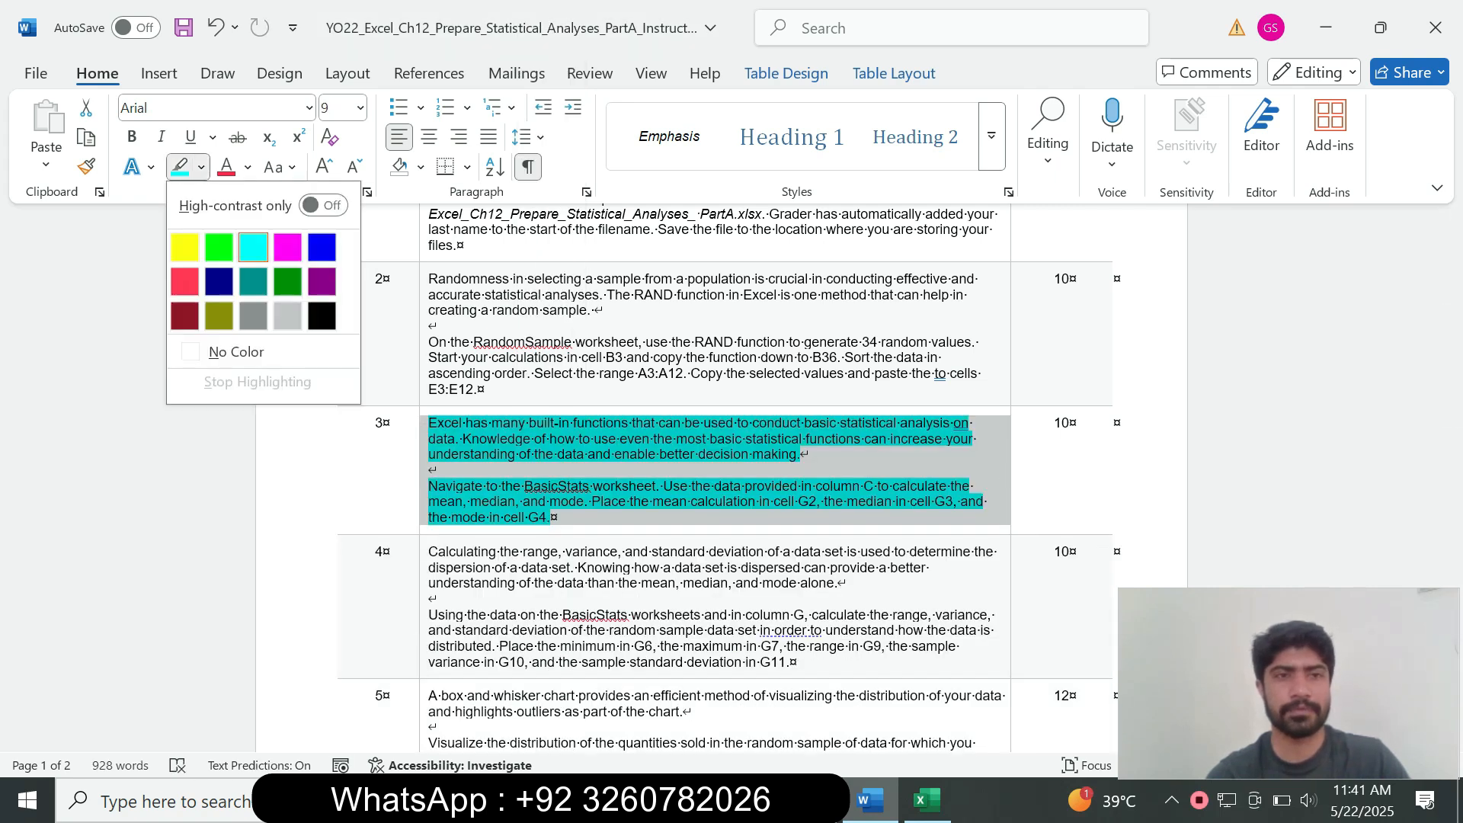
pyautogui.click(236, 350)
pyautogui.click(551, 517)
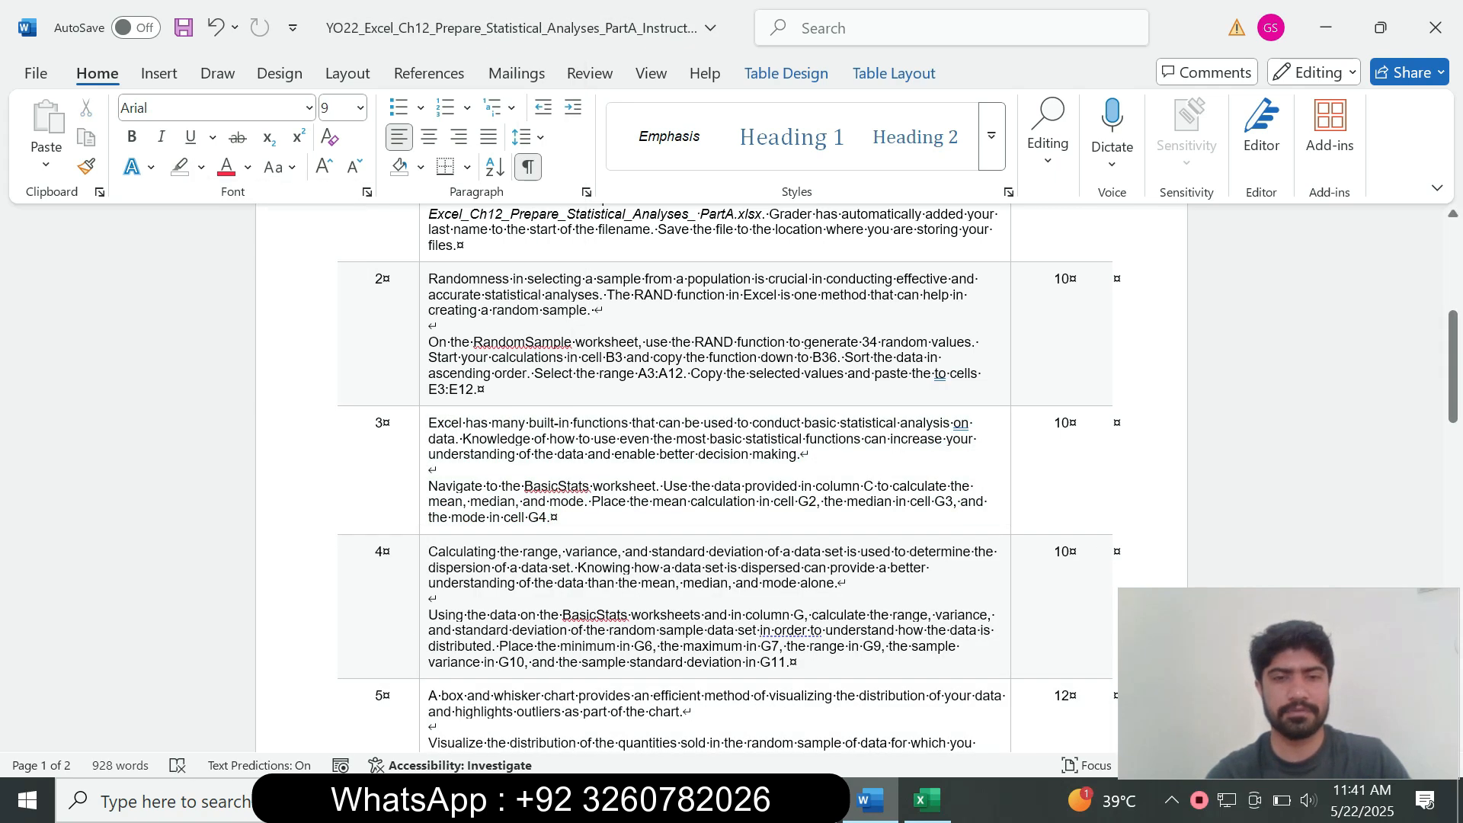
# Step: Enlarge the row 4 instruction text to 14 pt and highlight it in turquoise
pyautogui.click(424, 591)
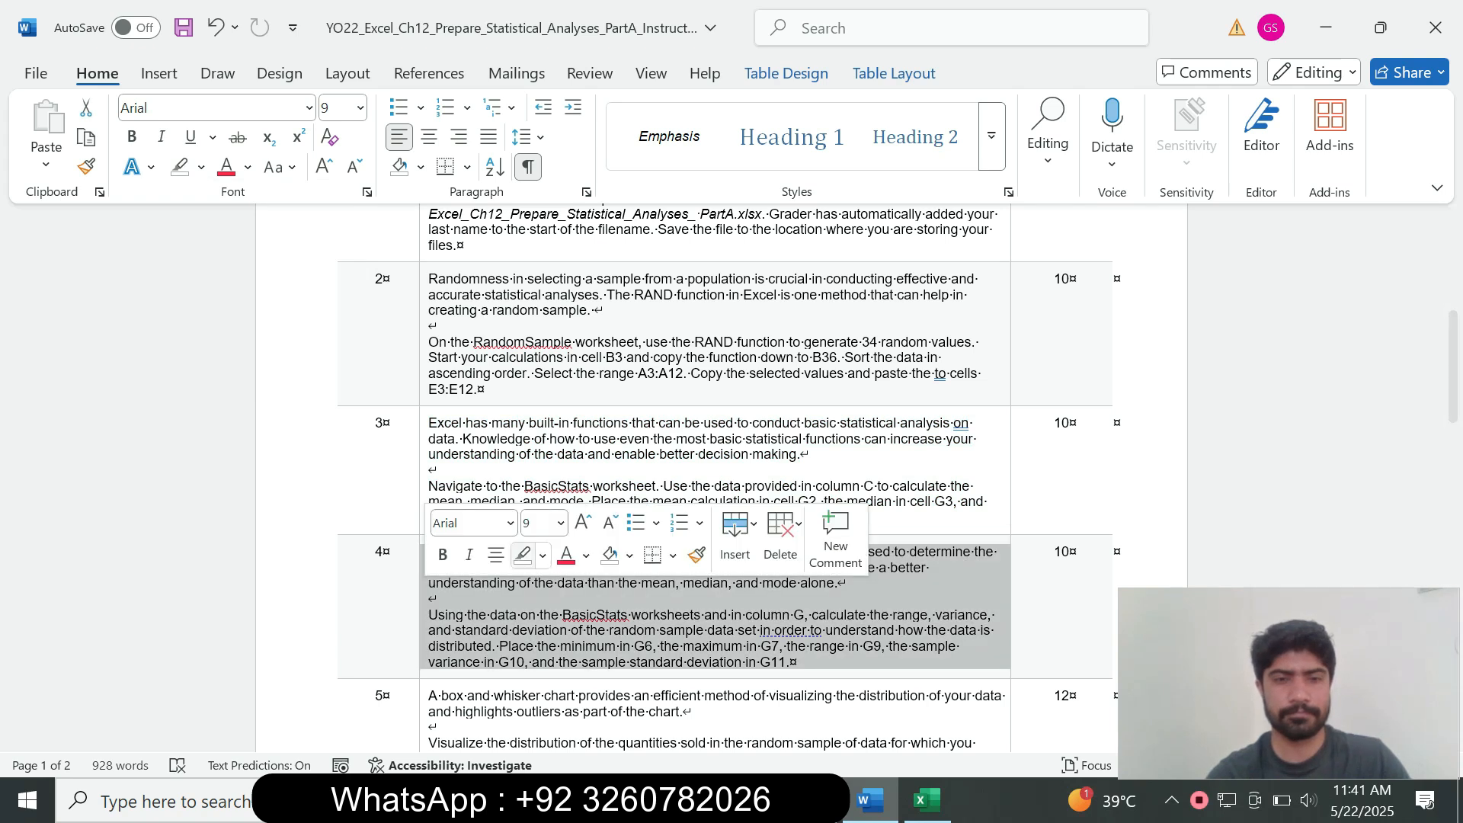
pyautogui.click(561, 524)
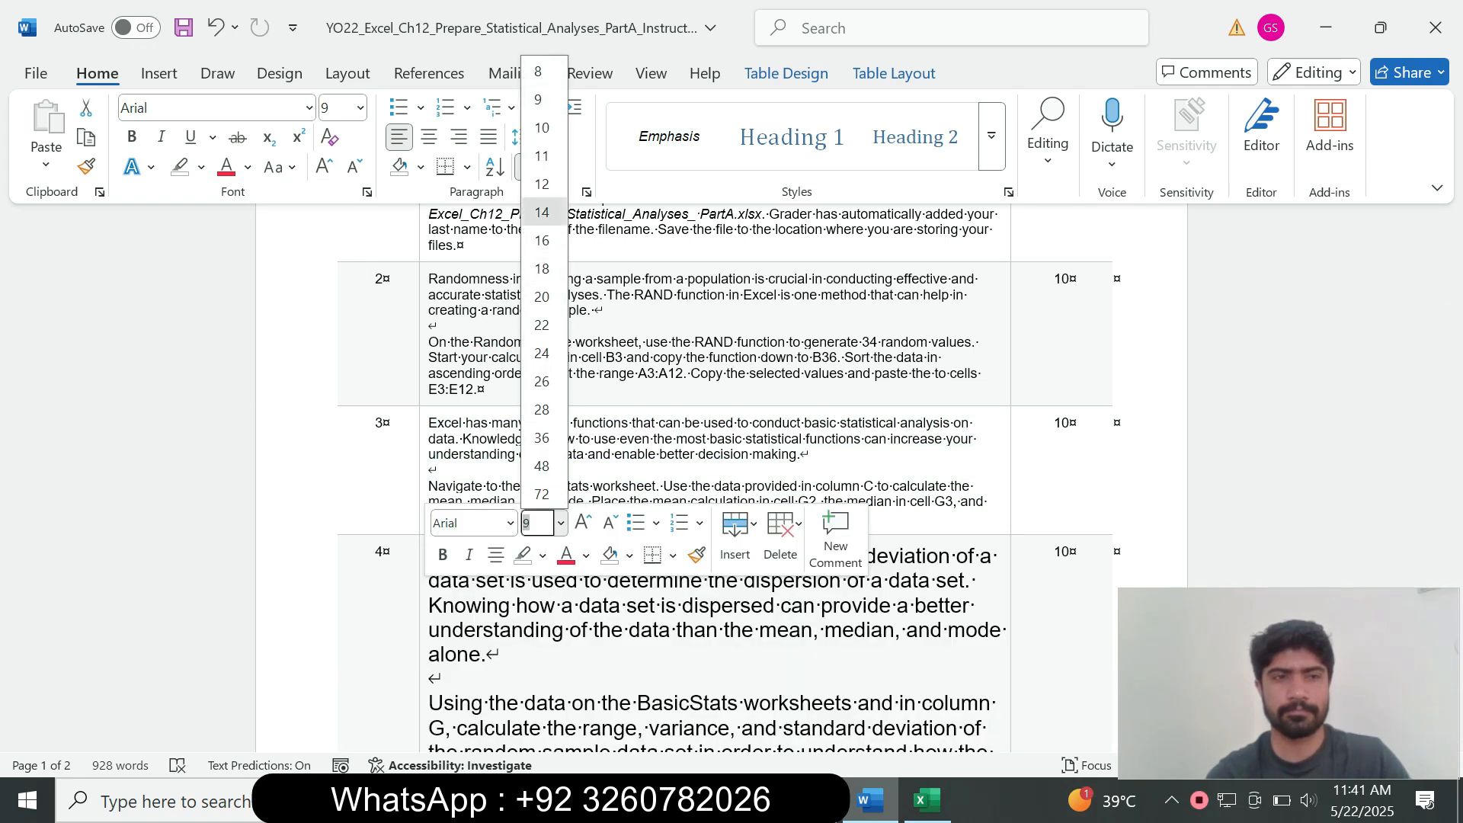
pyautogui.click(542, 212)
pyautogui.click(202, 167)
pyautogui.click(254, 248)
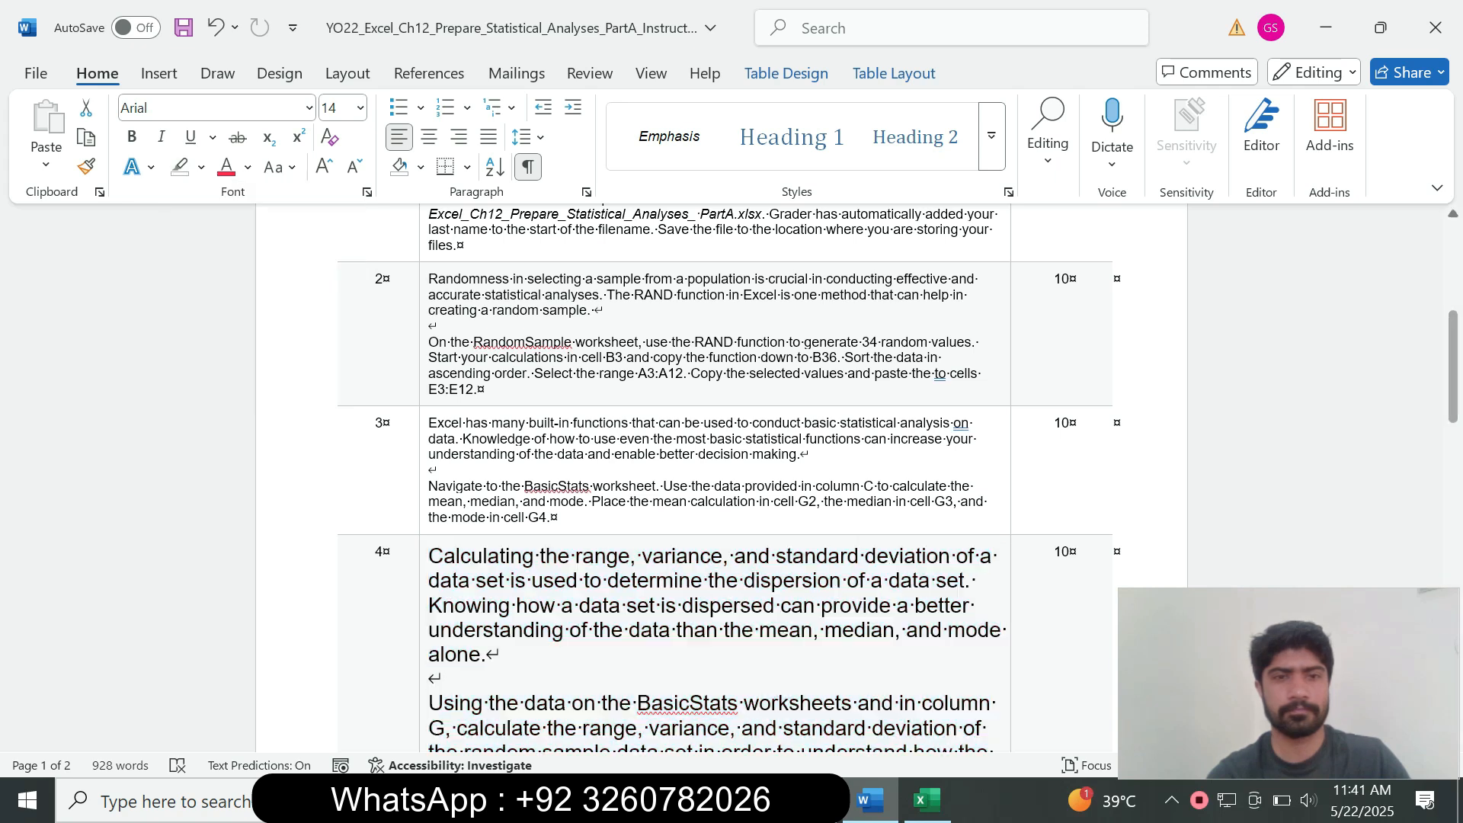
pyautogui.scroll(-4, 724, 480)
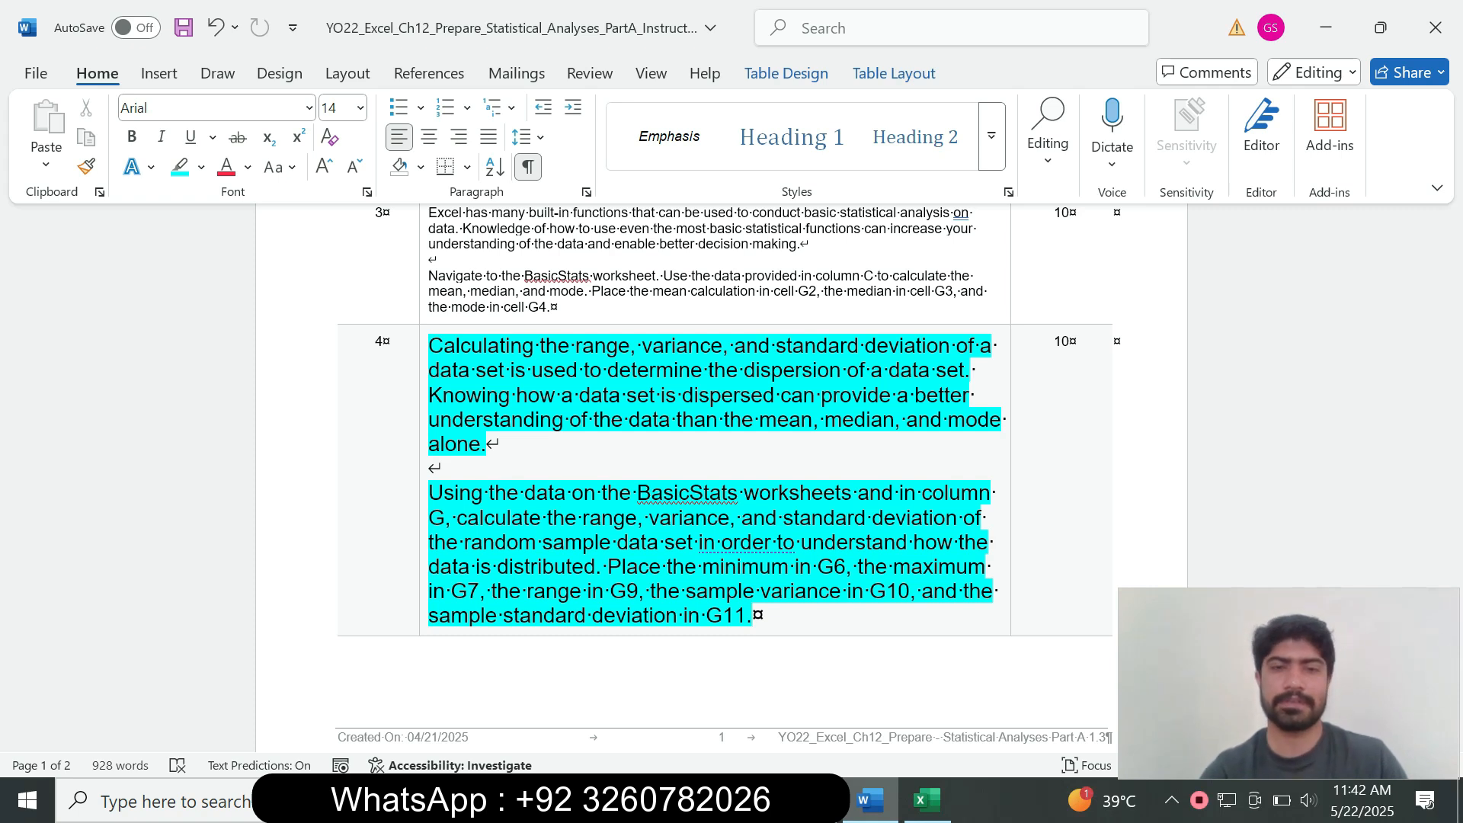
# Step: Mark the BasicStats worksheet reference in the instructions and return to Excel
pyautogui.moveTo(603, 492); pyautogui.dragTo(857, 493)
pyautogui.hotkey('alt', 'Tab')
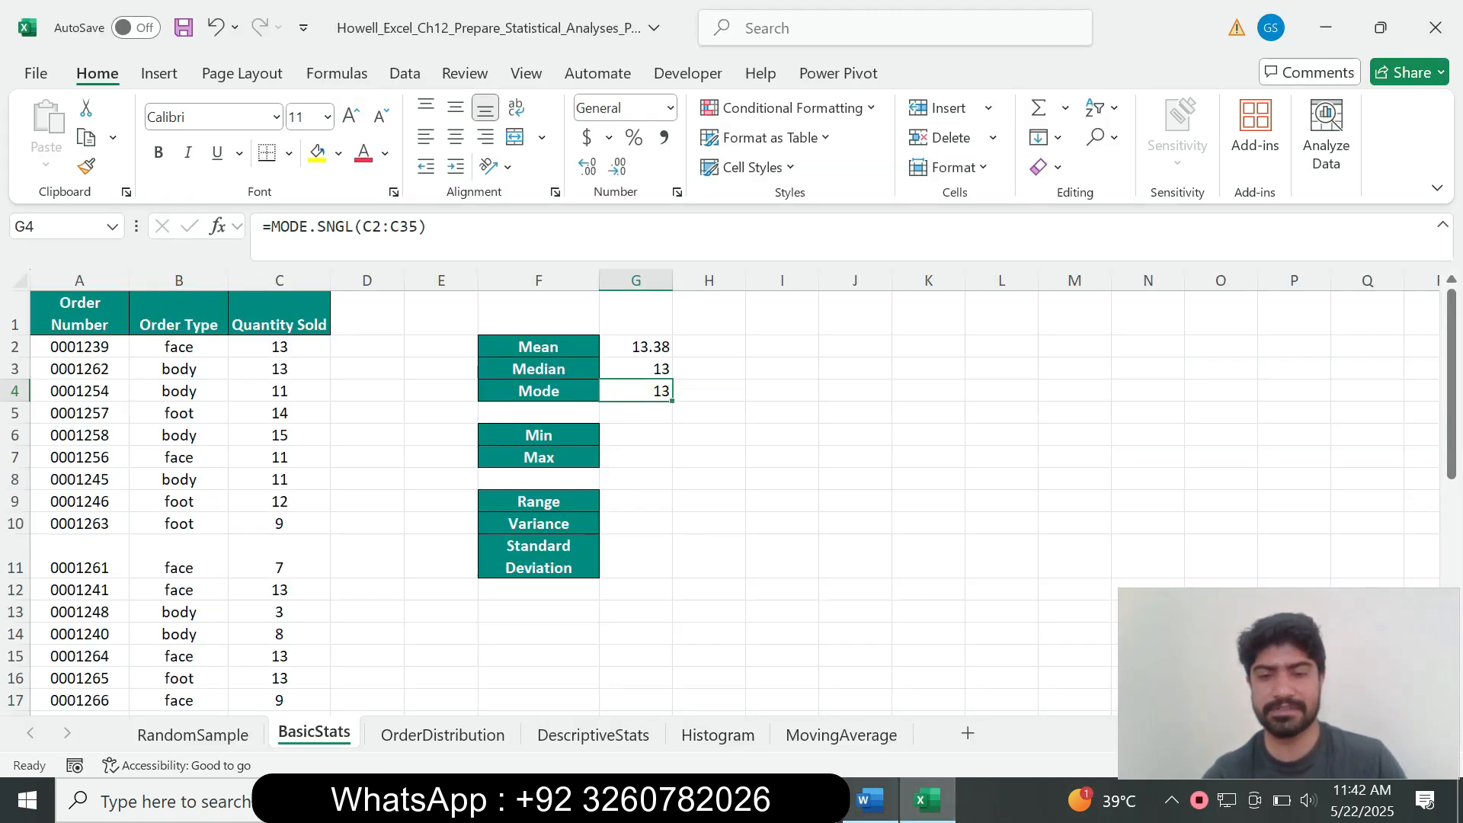
pyautogui.hotkey('alt', 'Tab')
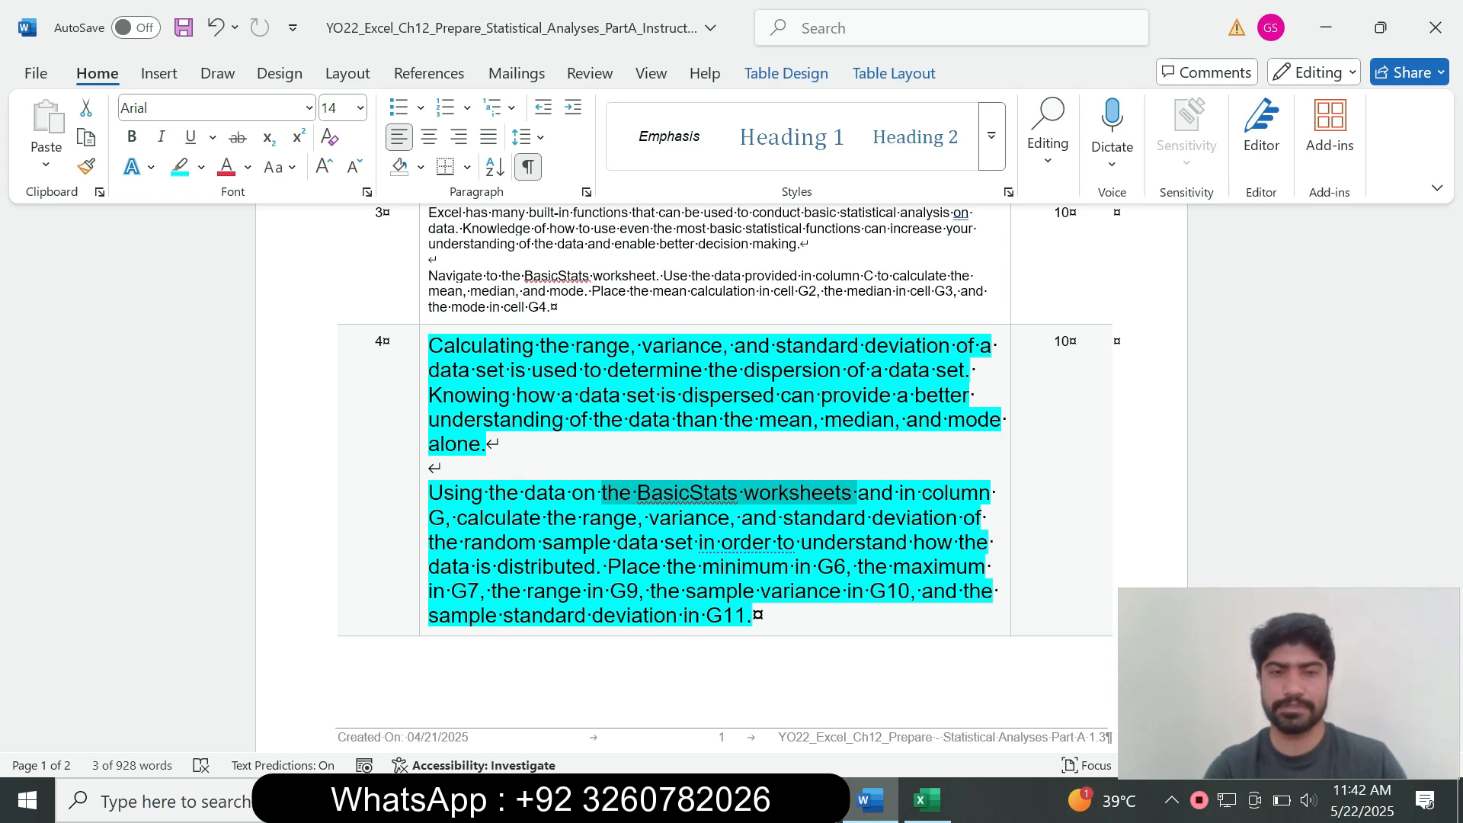
pyautogui.click(928, 801)
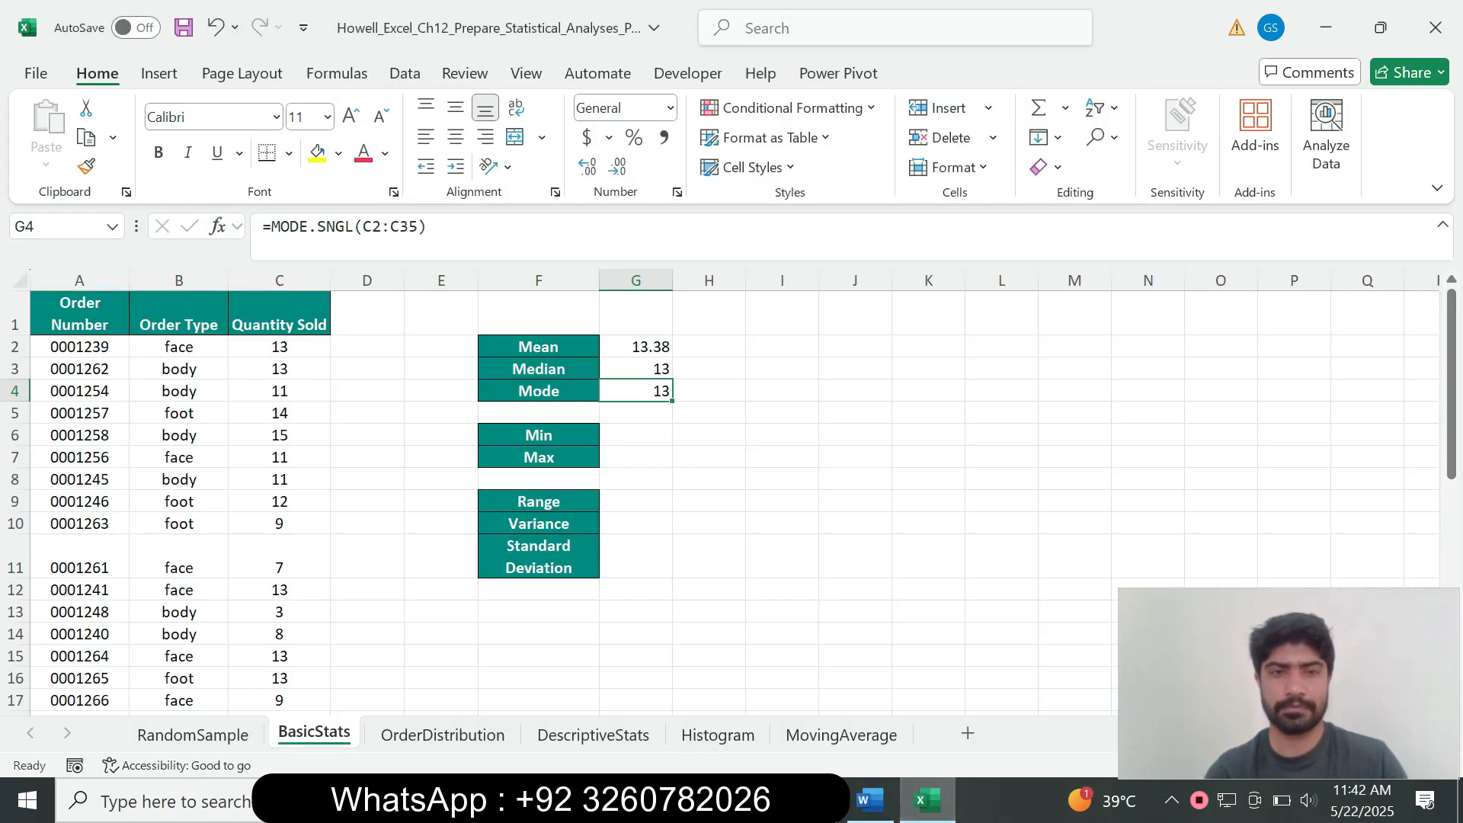
# Step: Enter =MIN(C2:C35) in G6 so it shows the minimum quantity sold, 3
pyautogui.click(636, 435)
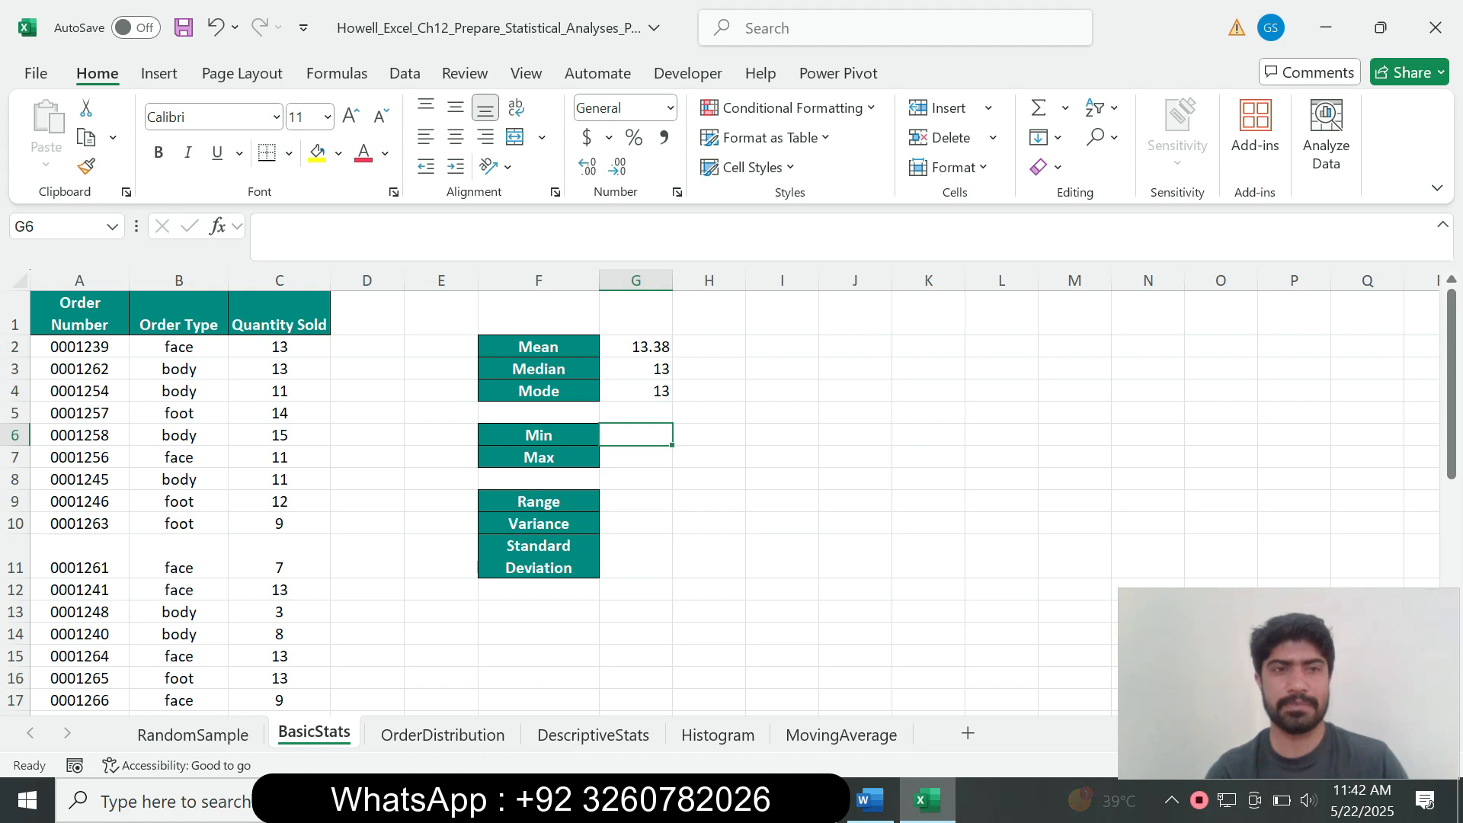
pyautogui.write('=min')
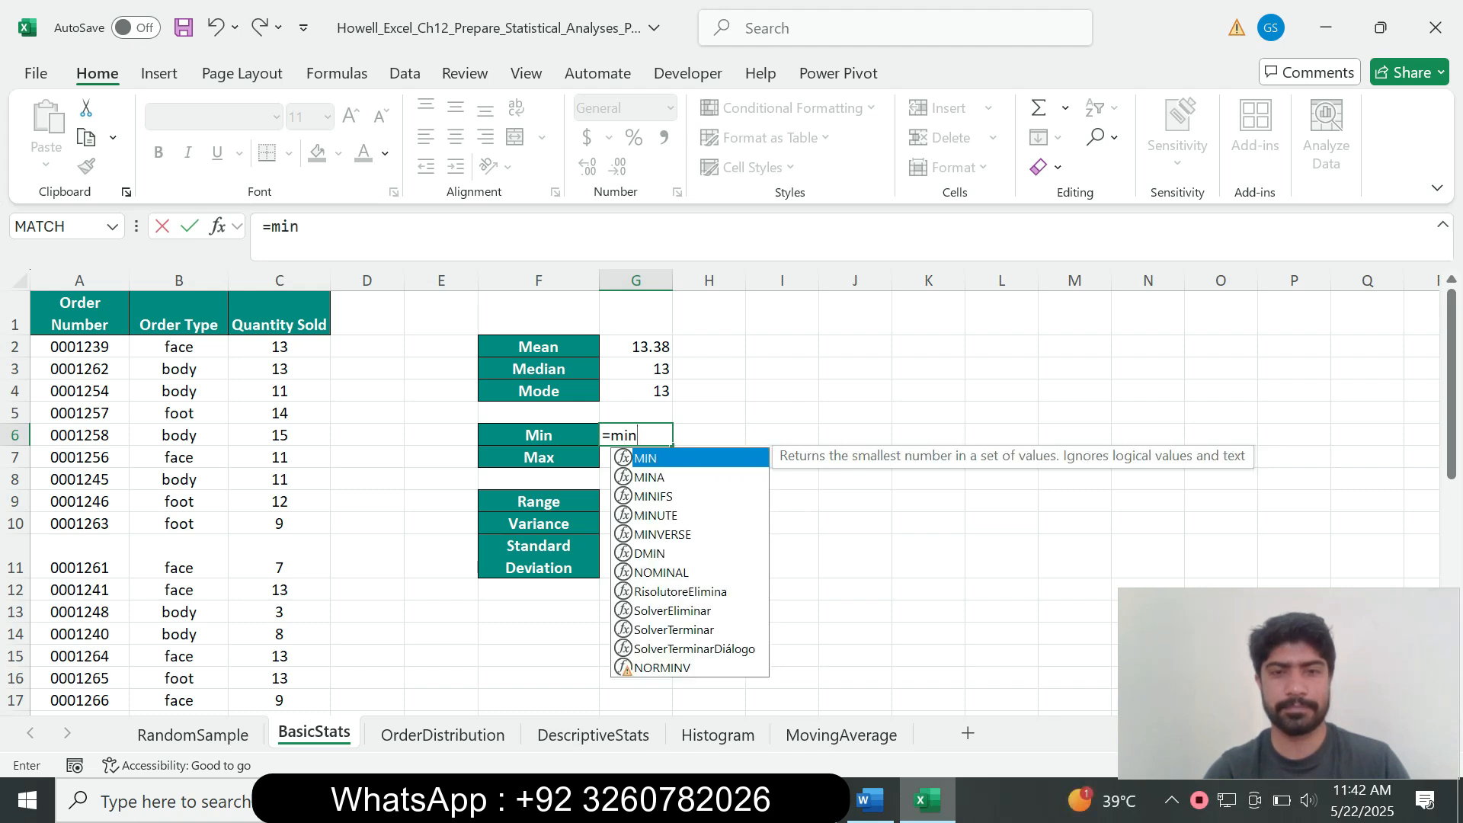
pyautogui.press('Tab')
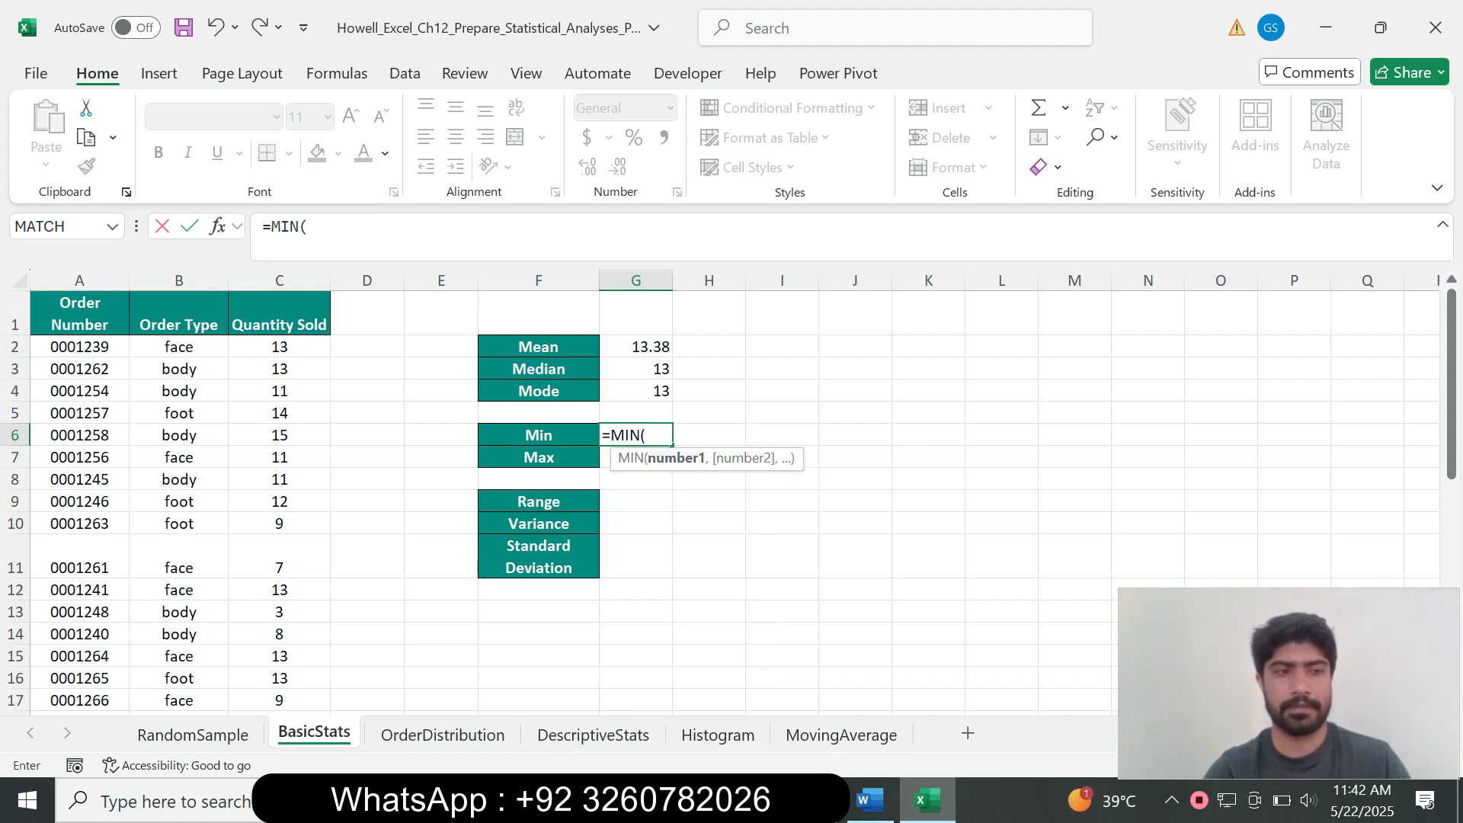
pyautogui.moveTo(279, 347); pyautogui.dragTo(280, 679)
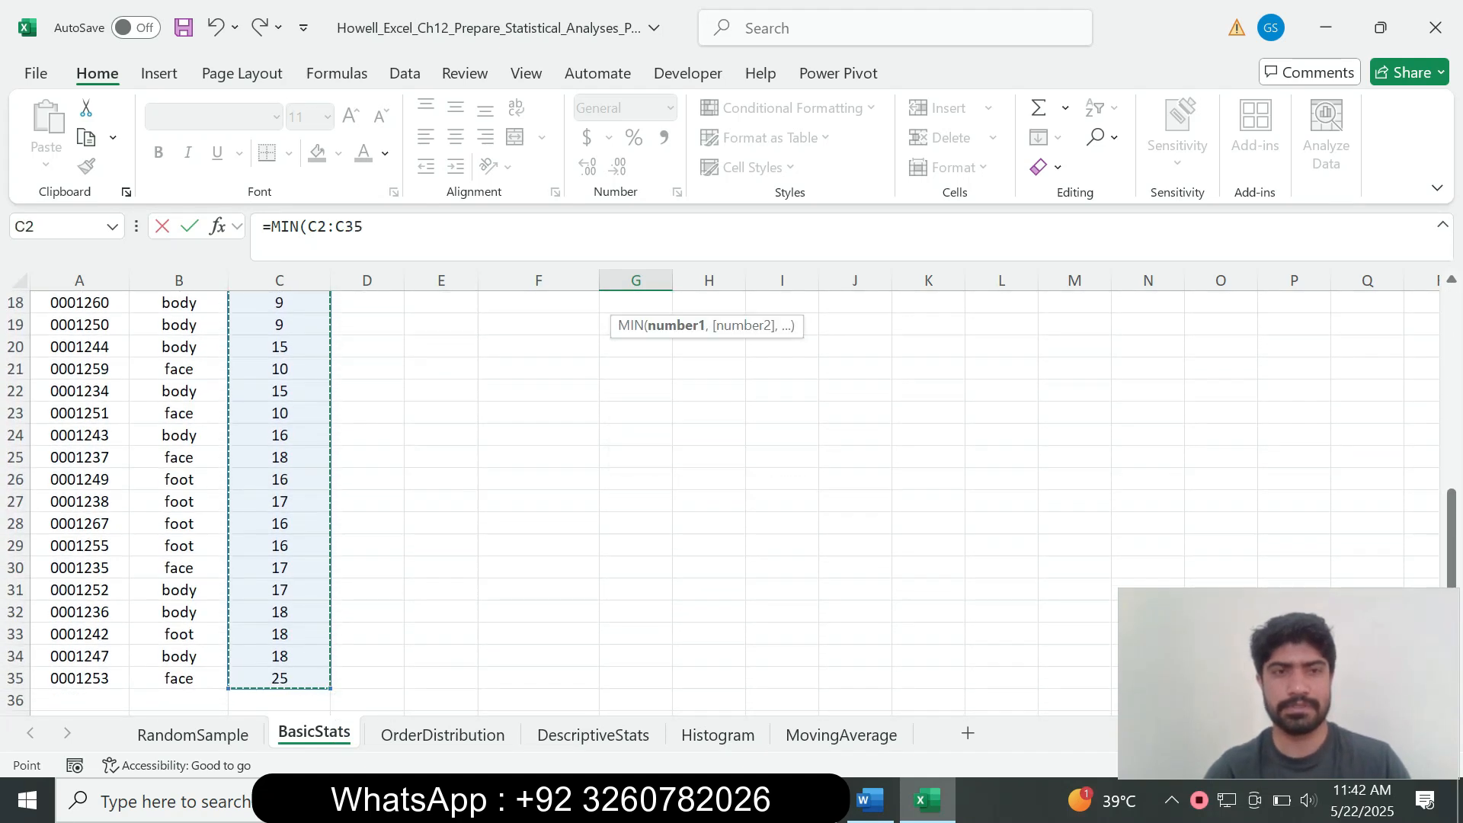
pyautogui.click(366, 227)
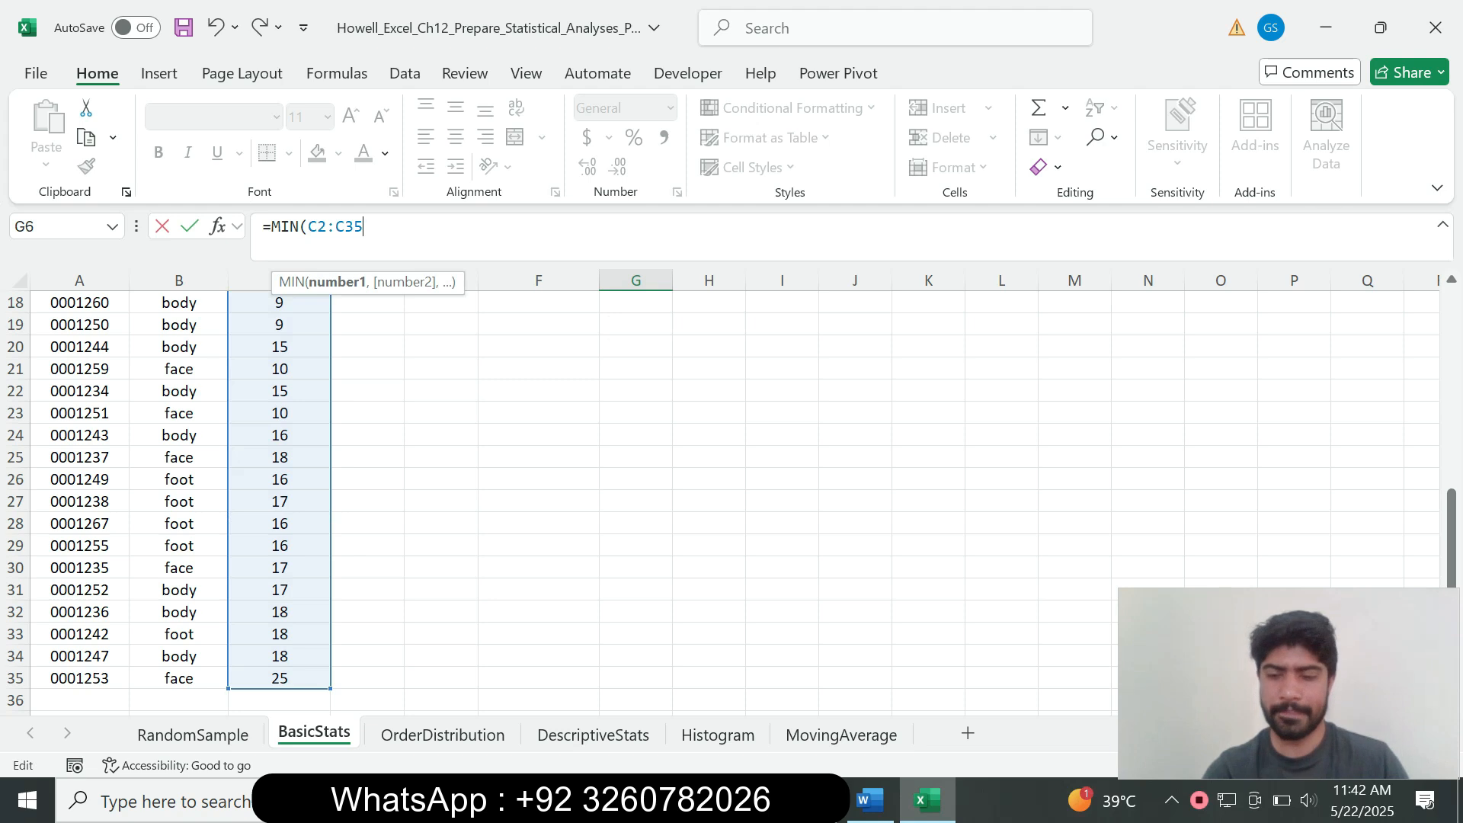
pyautogui.write(')')
pyautogui.press('Return')
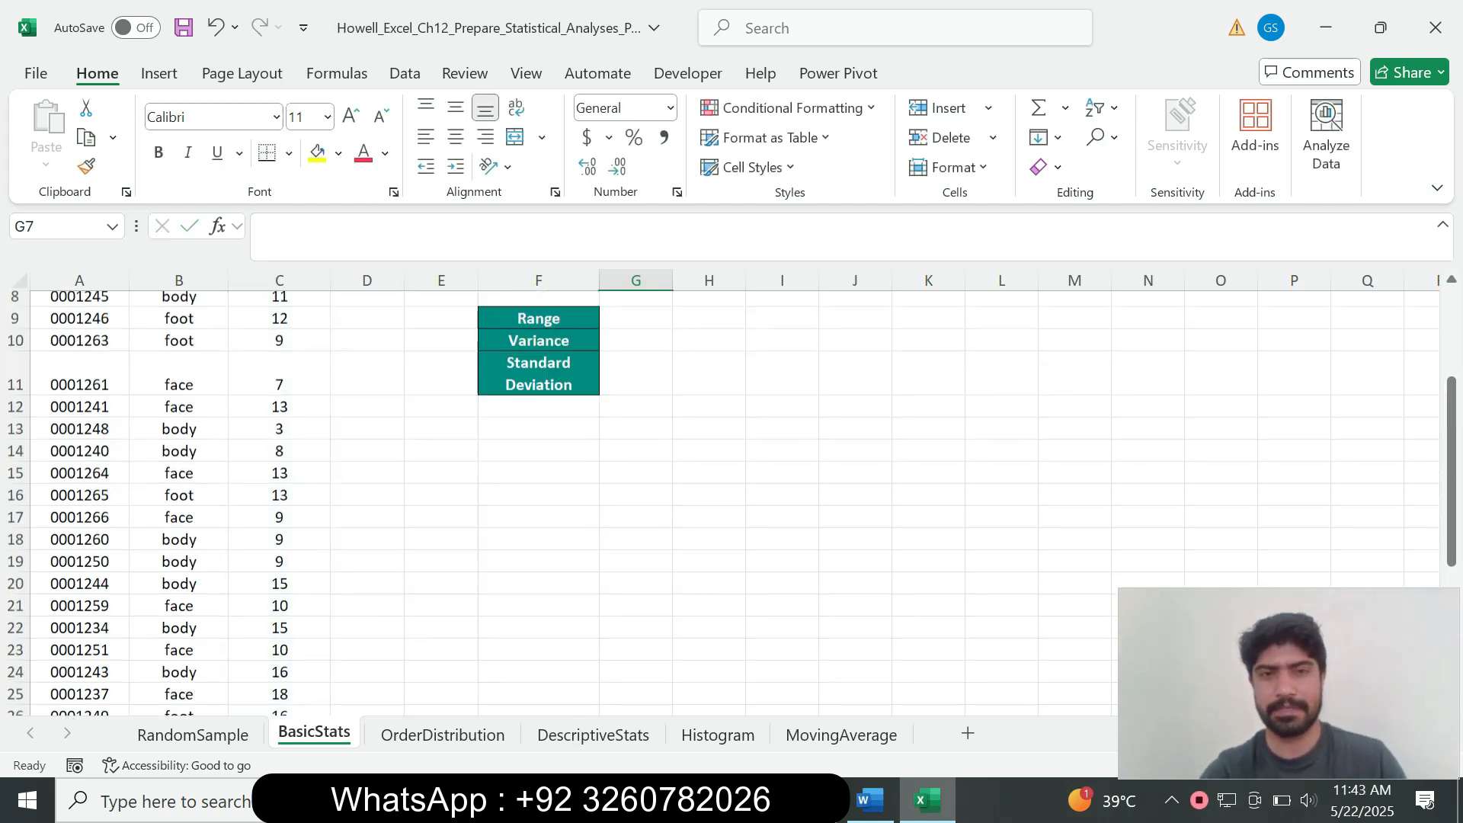
pyautogui.scroll(2, 534, 495)
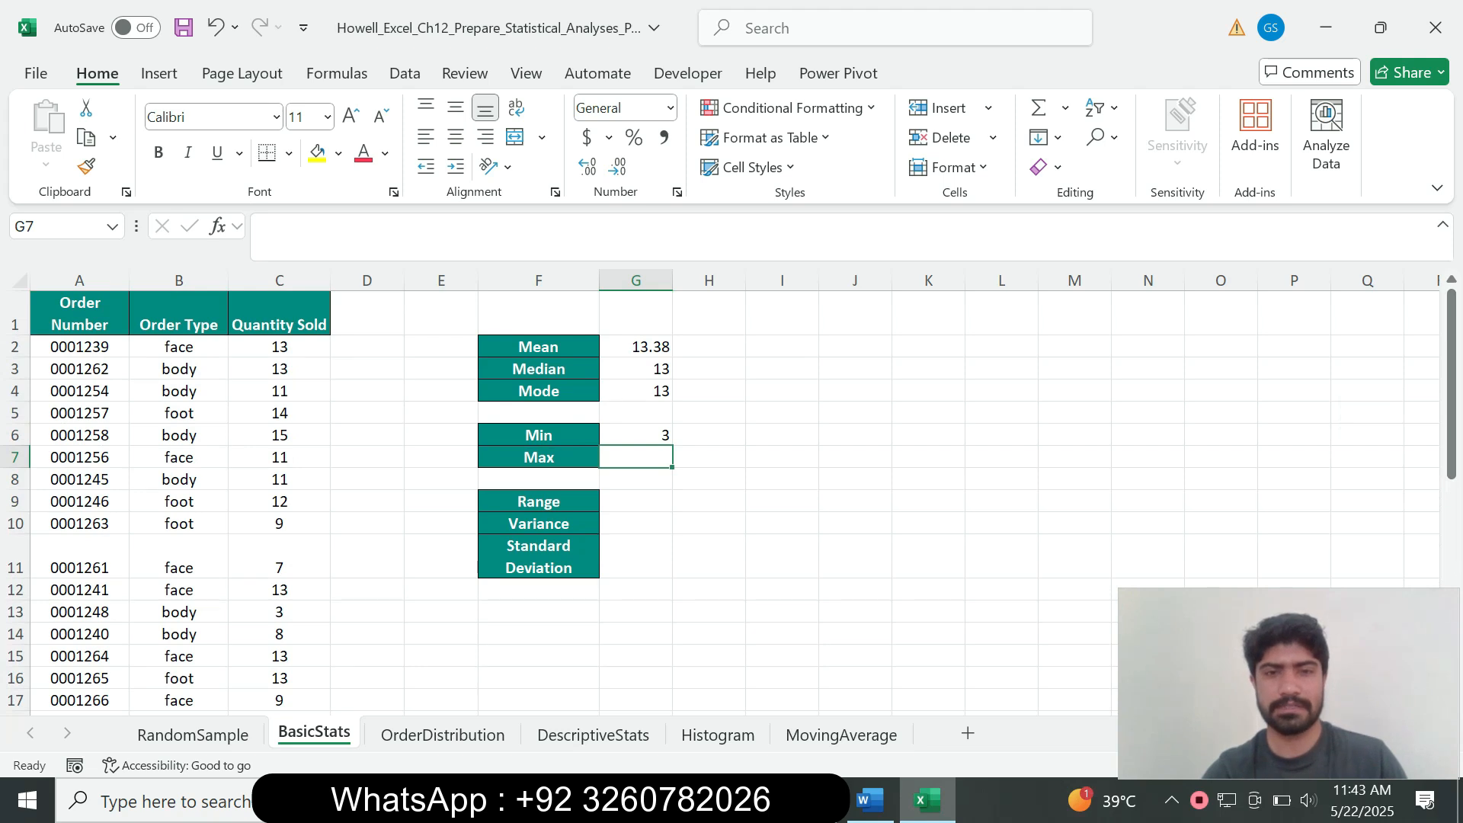
pyautogui.click(636, 435)
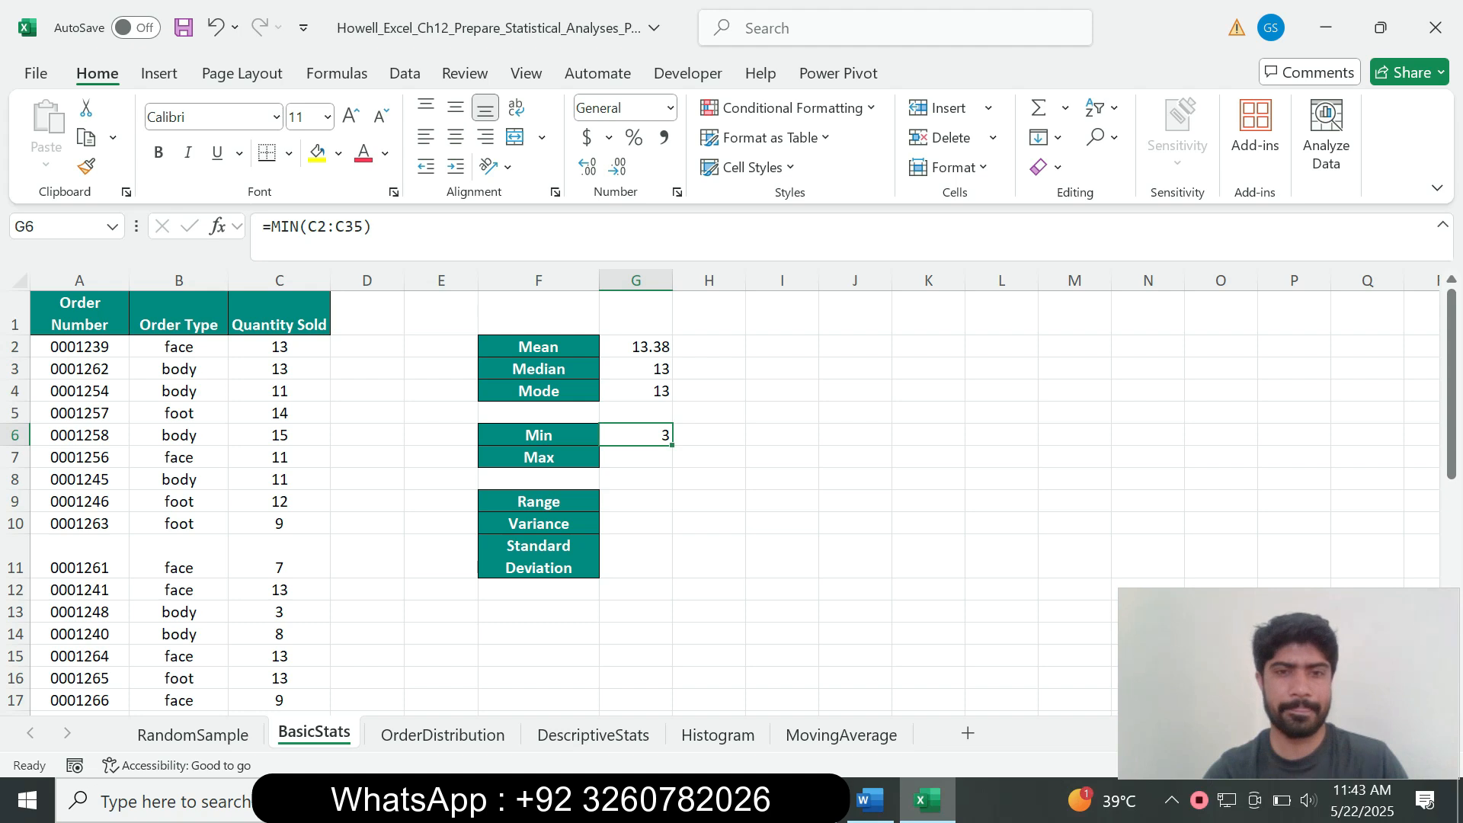
pyautogui.click(869, 800)
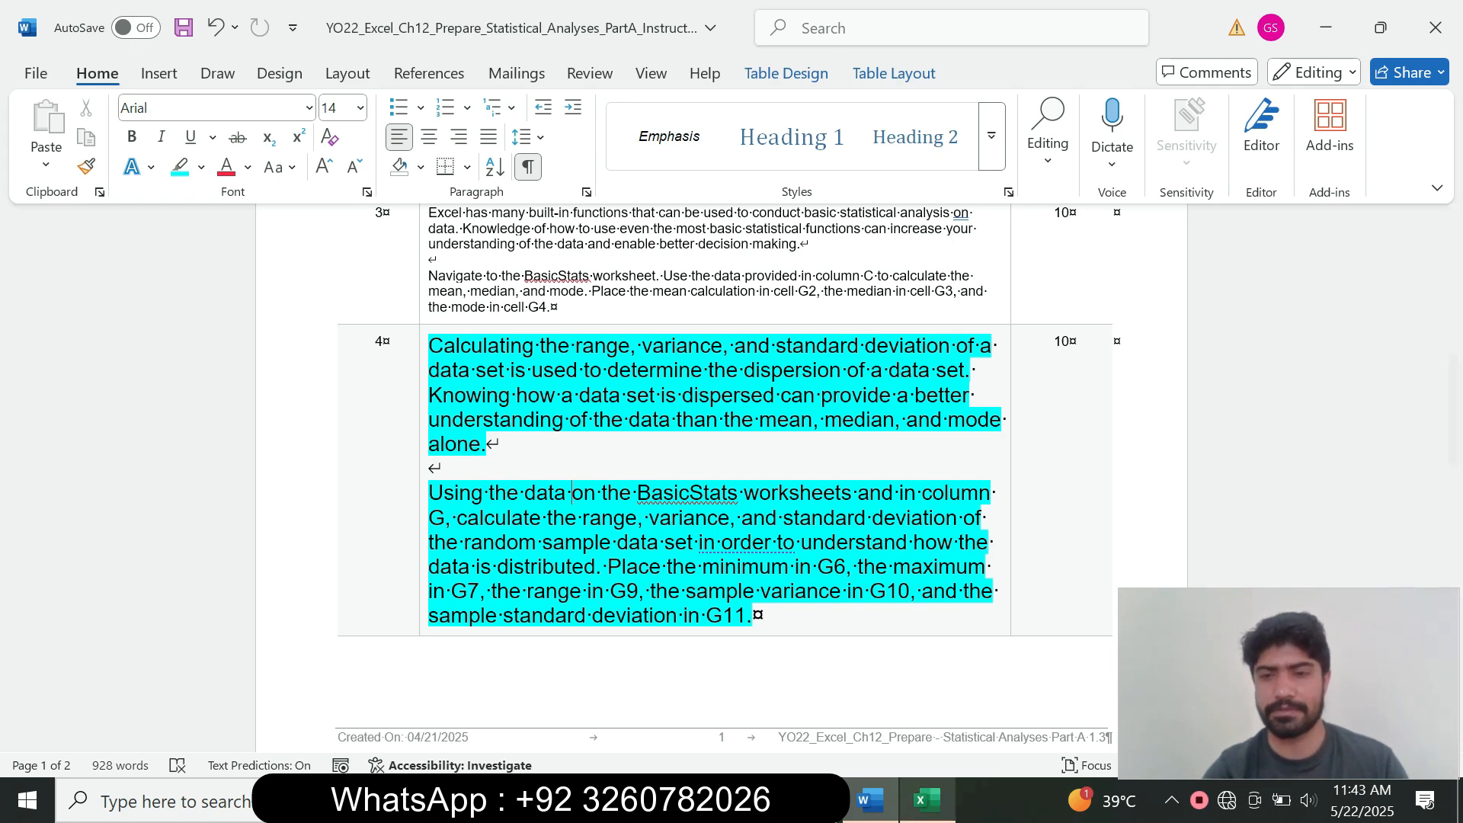
# Step: Enter =MAX(C2:C35) in G7 so it shows the maximum quantity sold, 25
pyautogui.click(926, 801)
pyautogui.click(636, 457)
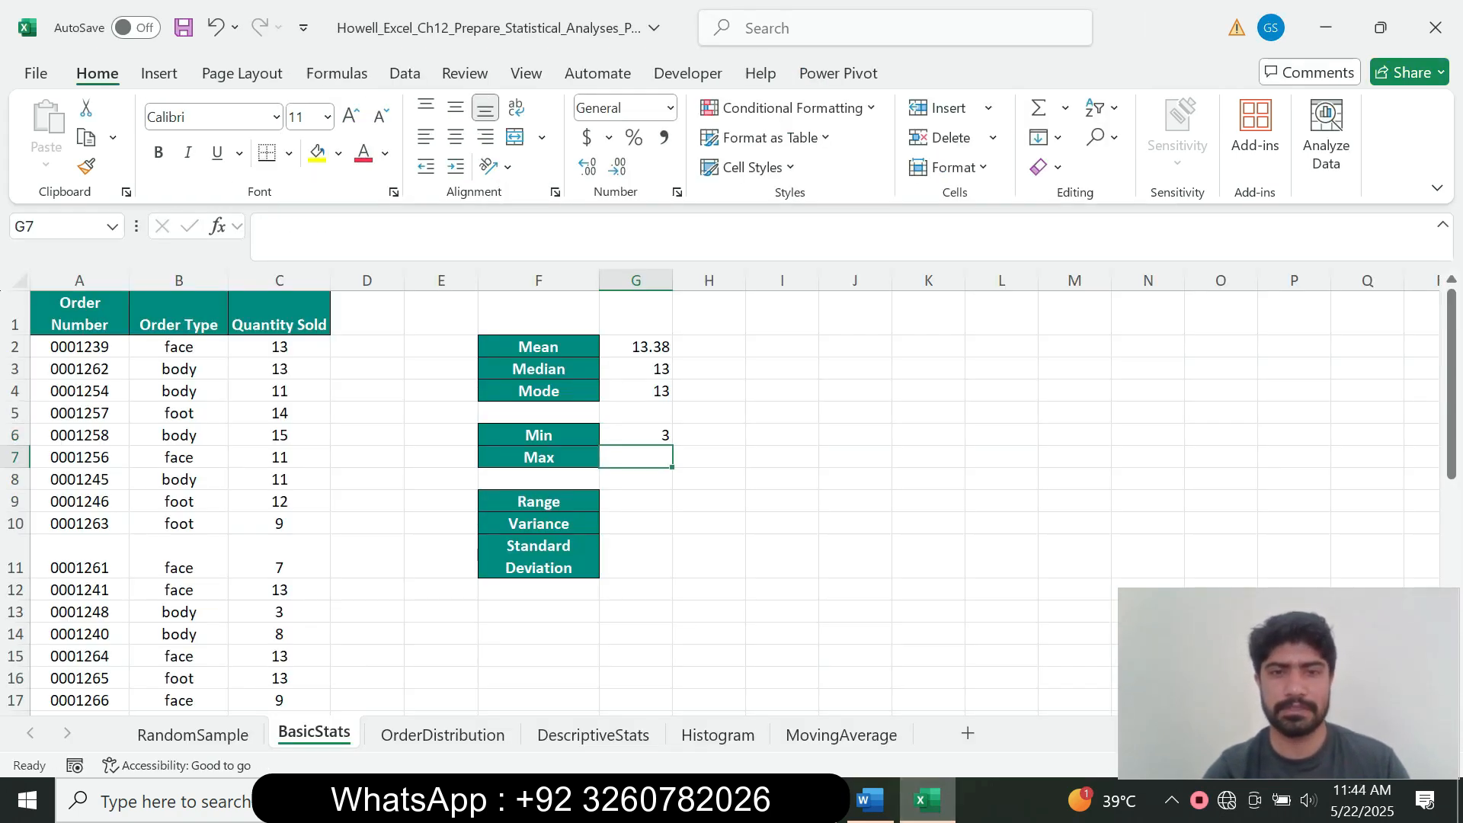
pyautogui.write('=')
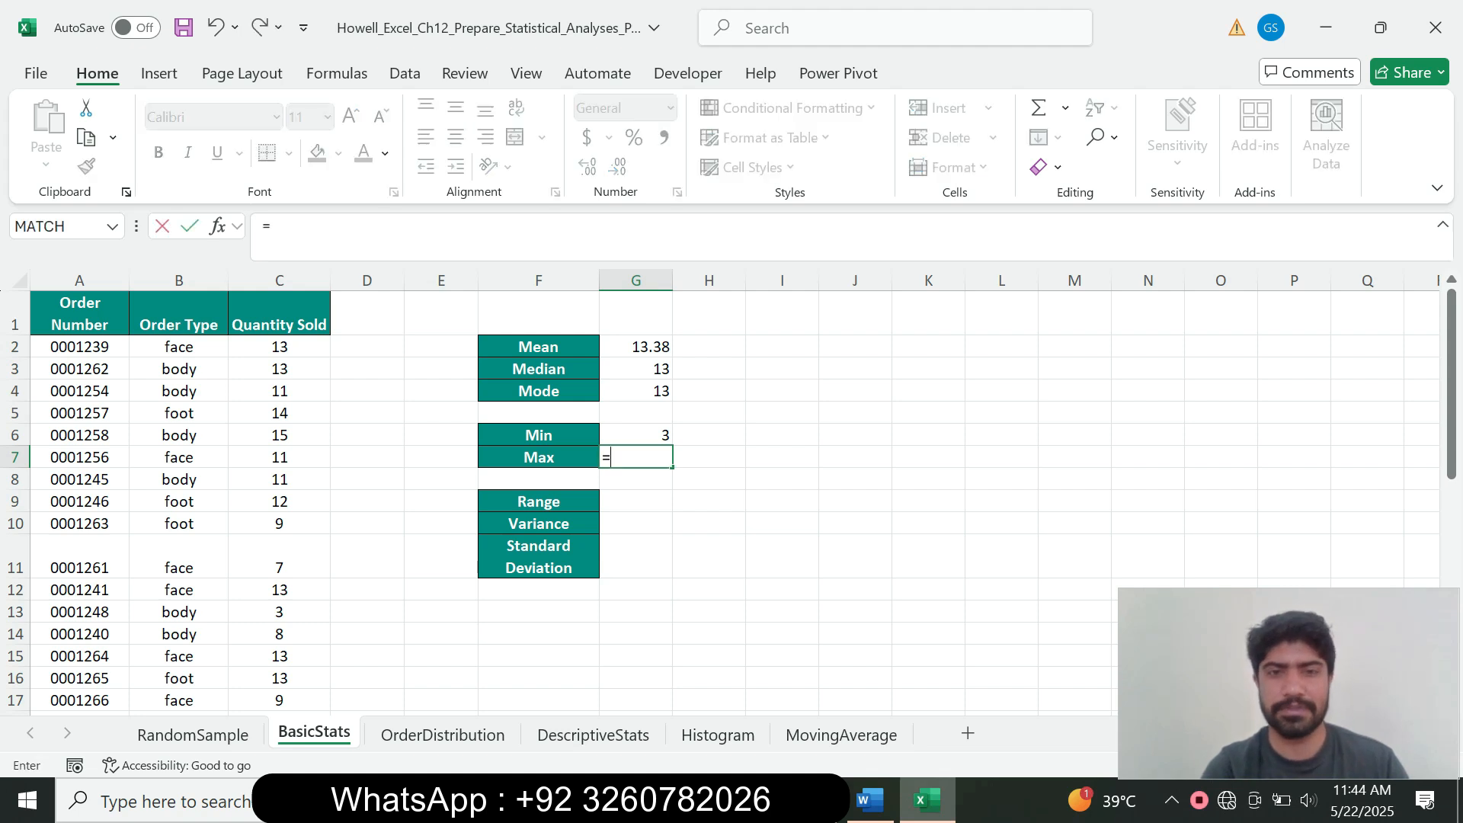
pyautogui.write('max')
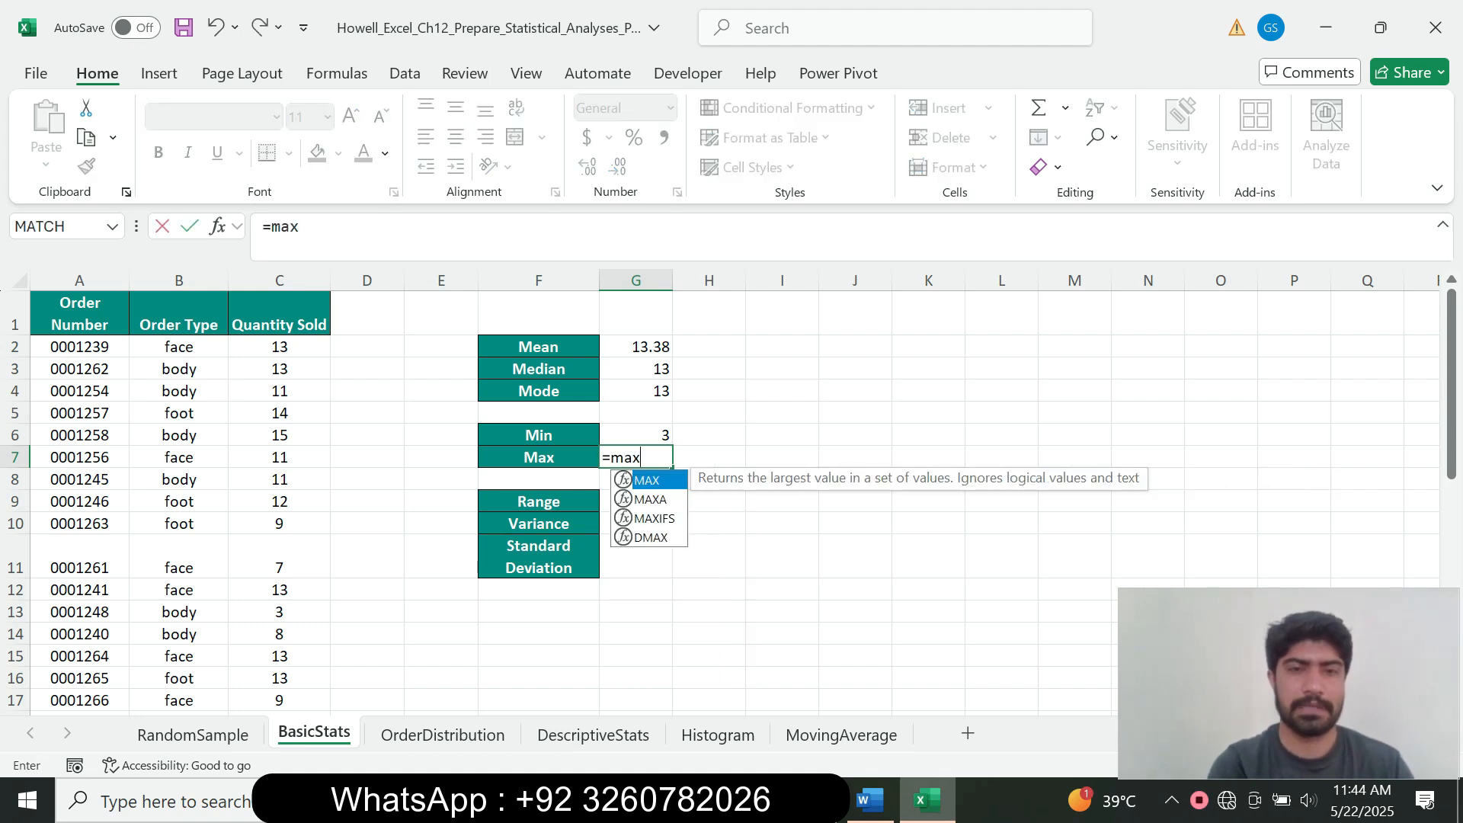
pyautogui.press('Tab')
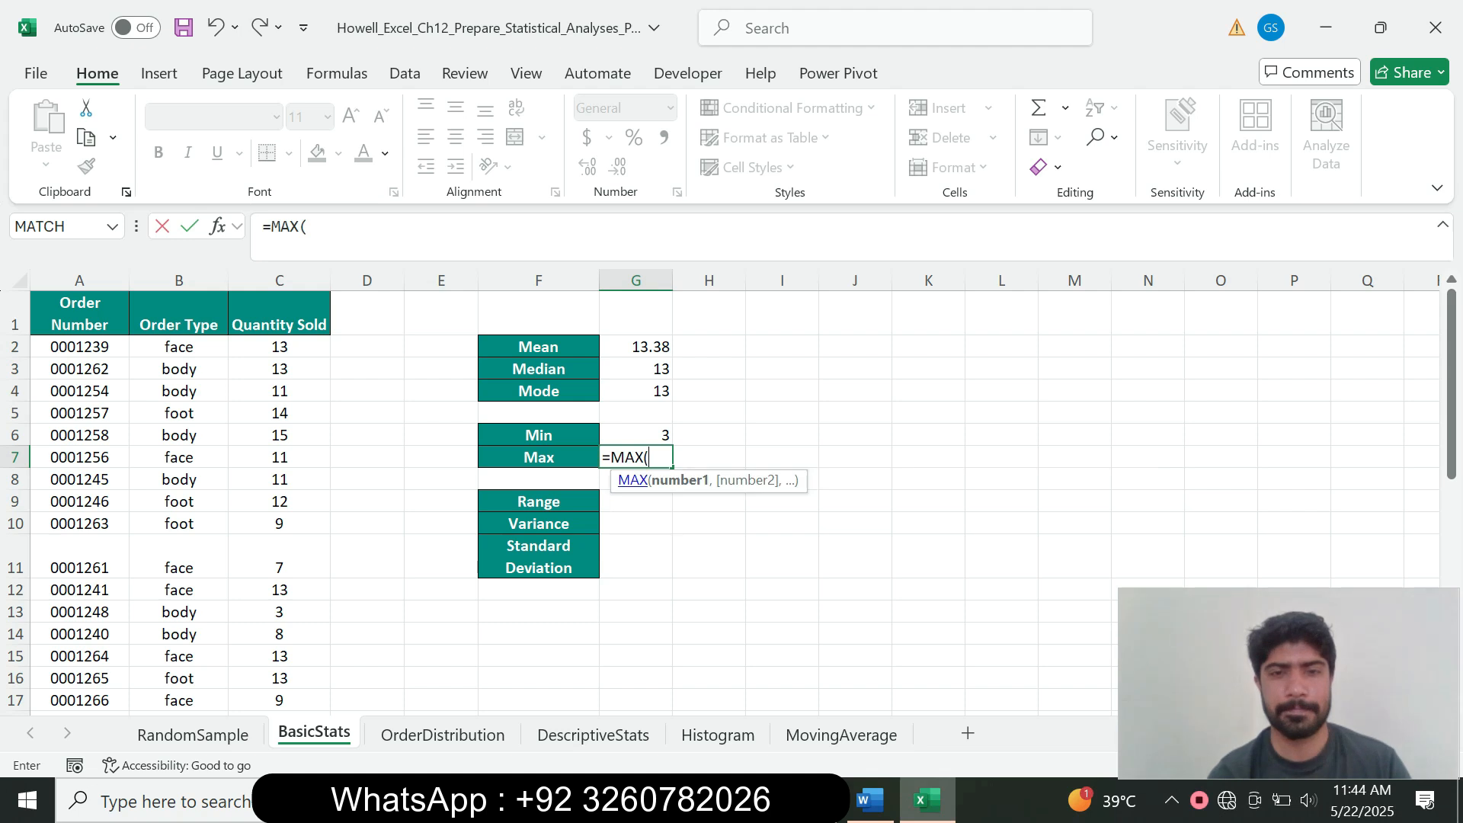
pyautogui.moveTo(279, 347); pyautogui.dragTo(279, 679)
pyautogui.click(378, 227)
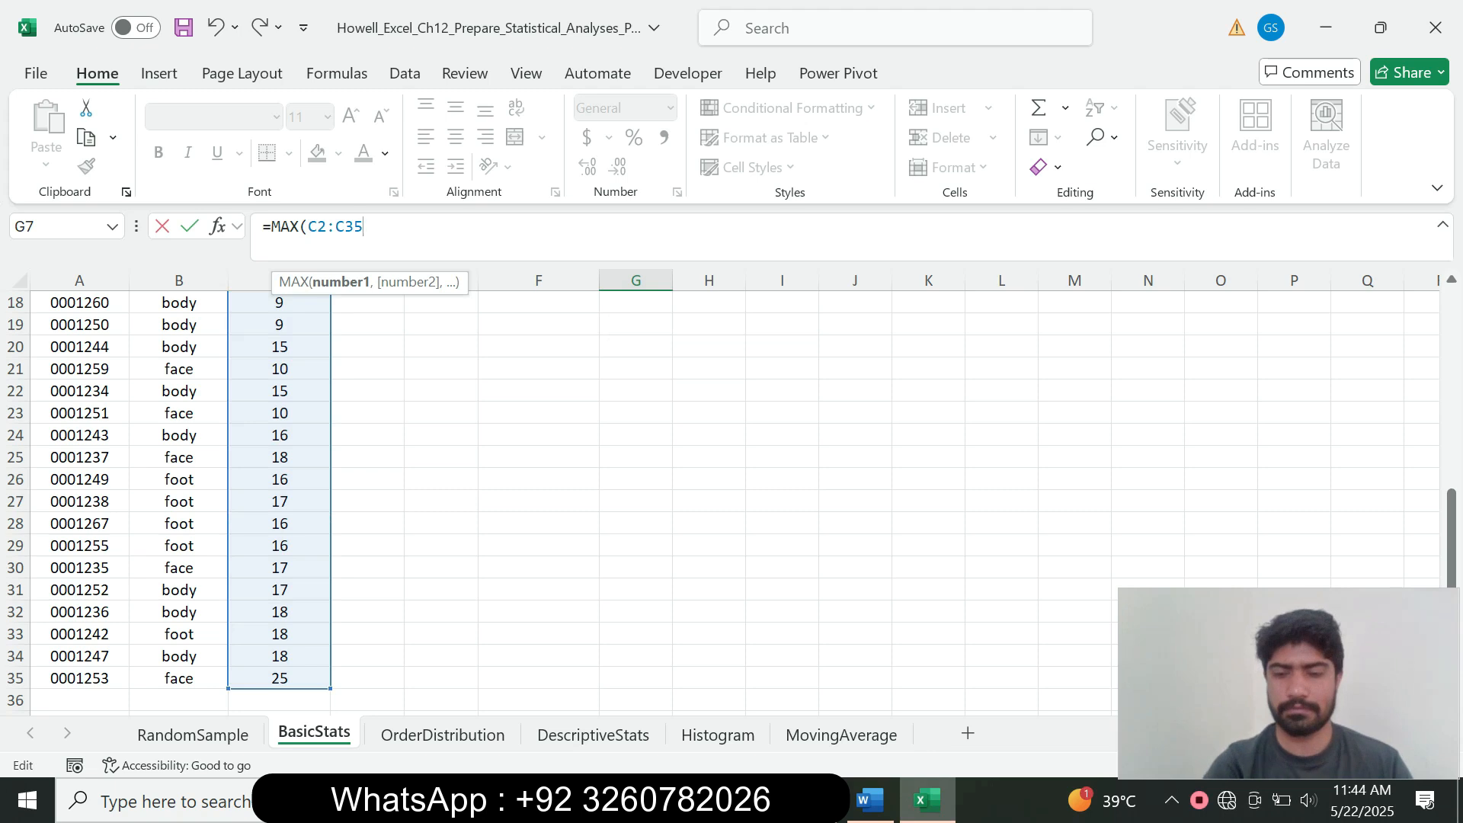
pyautogui.write(')')
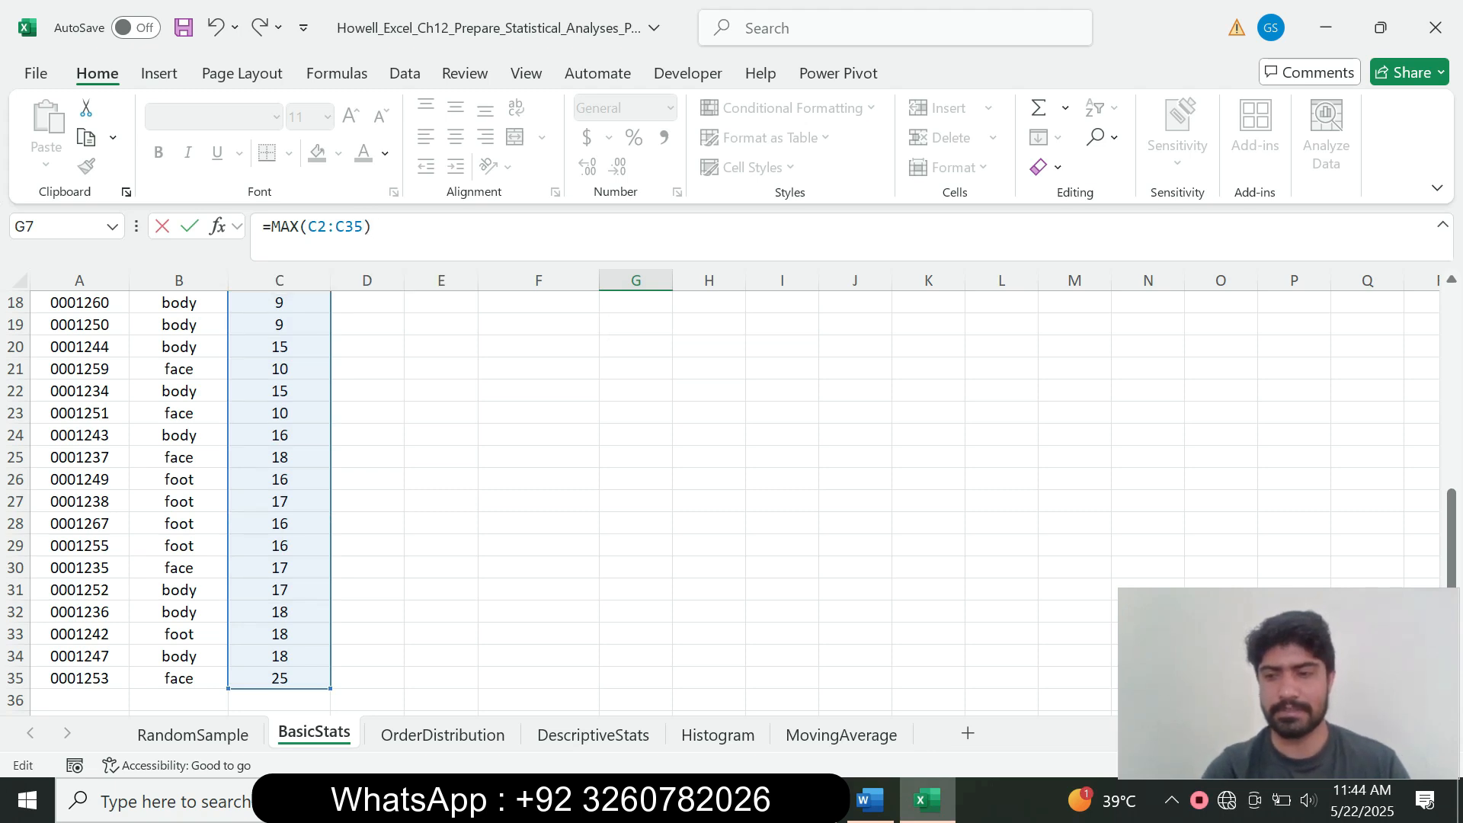
pyautogui.press('Return')
pyautogui.moveTo(1452, 426); pyautogui.dragTo(1452, 359)
pyautogui.click(870, 801)
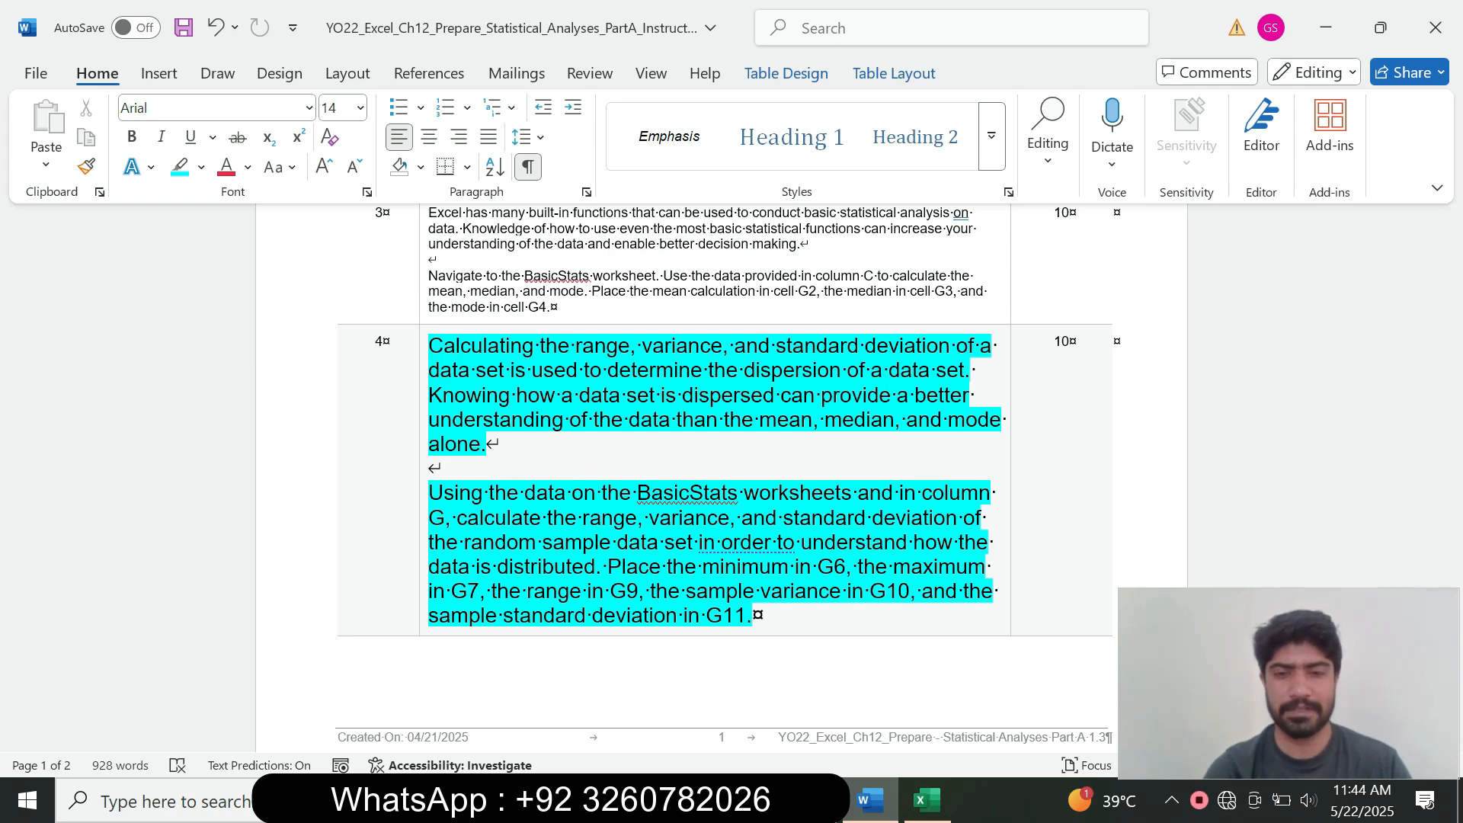
pyautogui.click(927, 801)
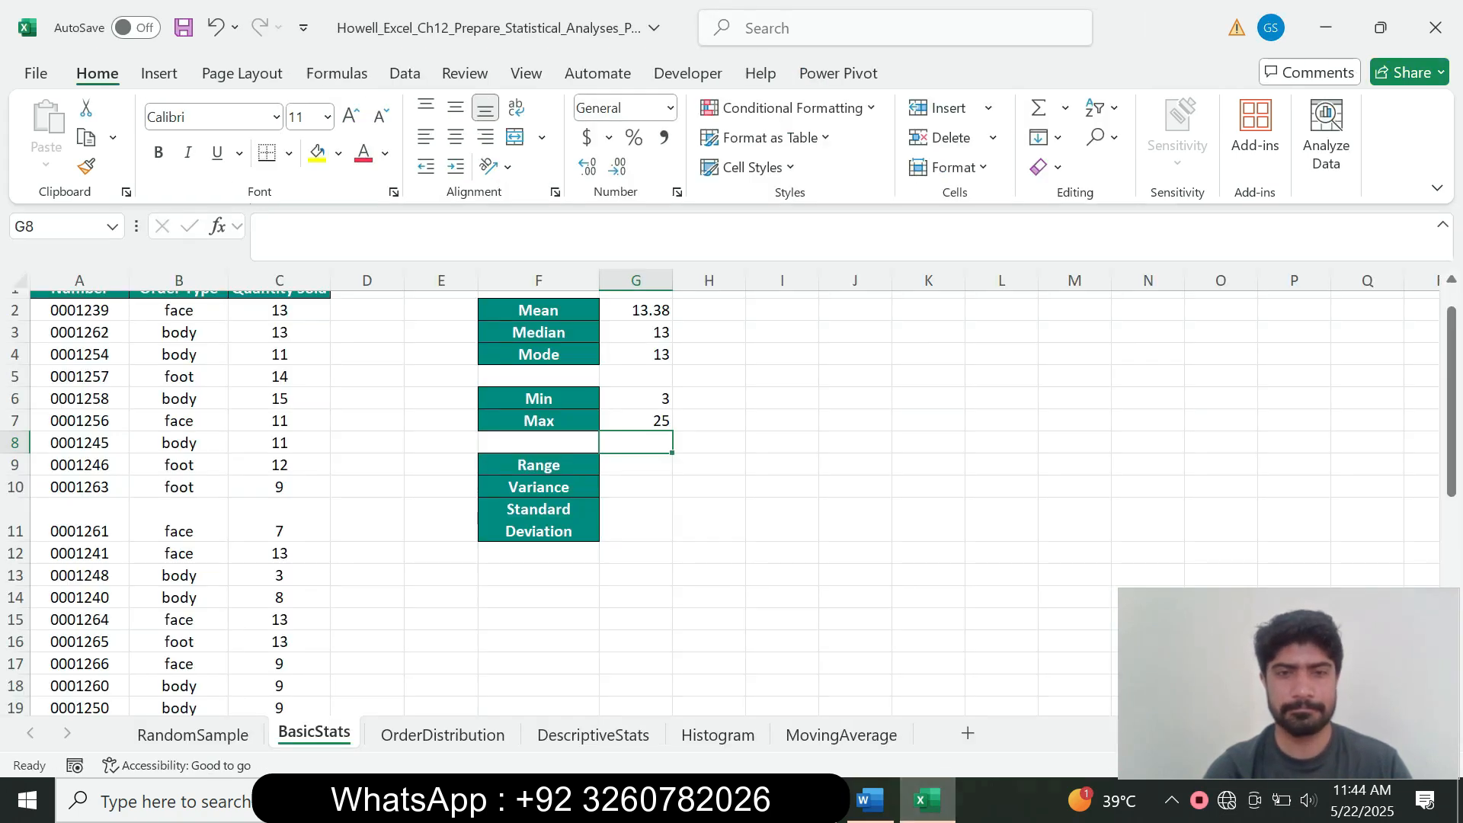
# Step: Enter =G7-G6 in G9 so the range shows 22
pyautogui.click(636, 464)
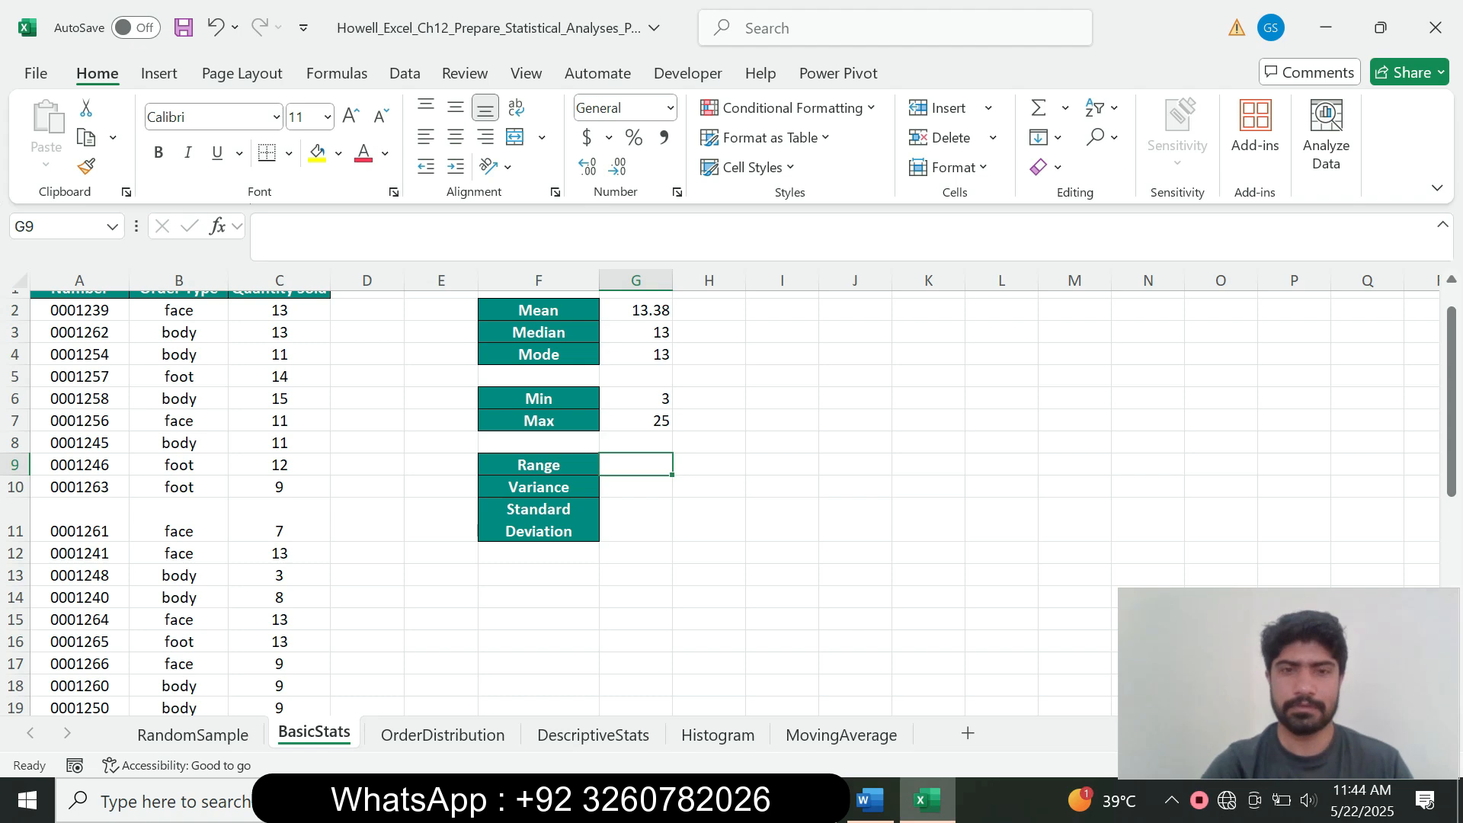
pyautogui.write('=')
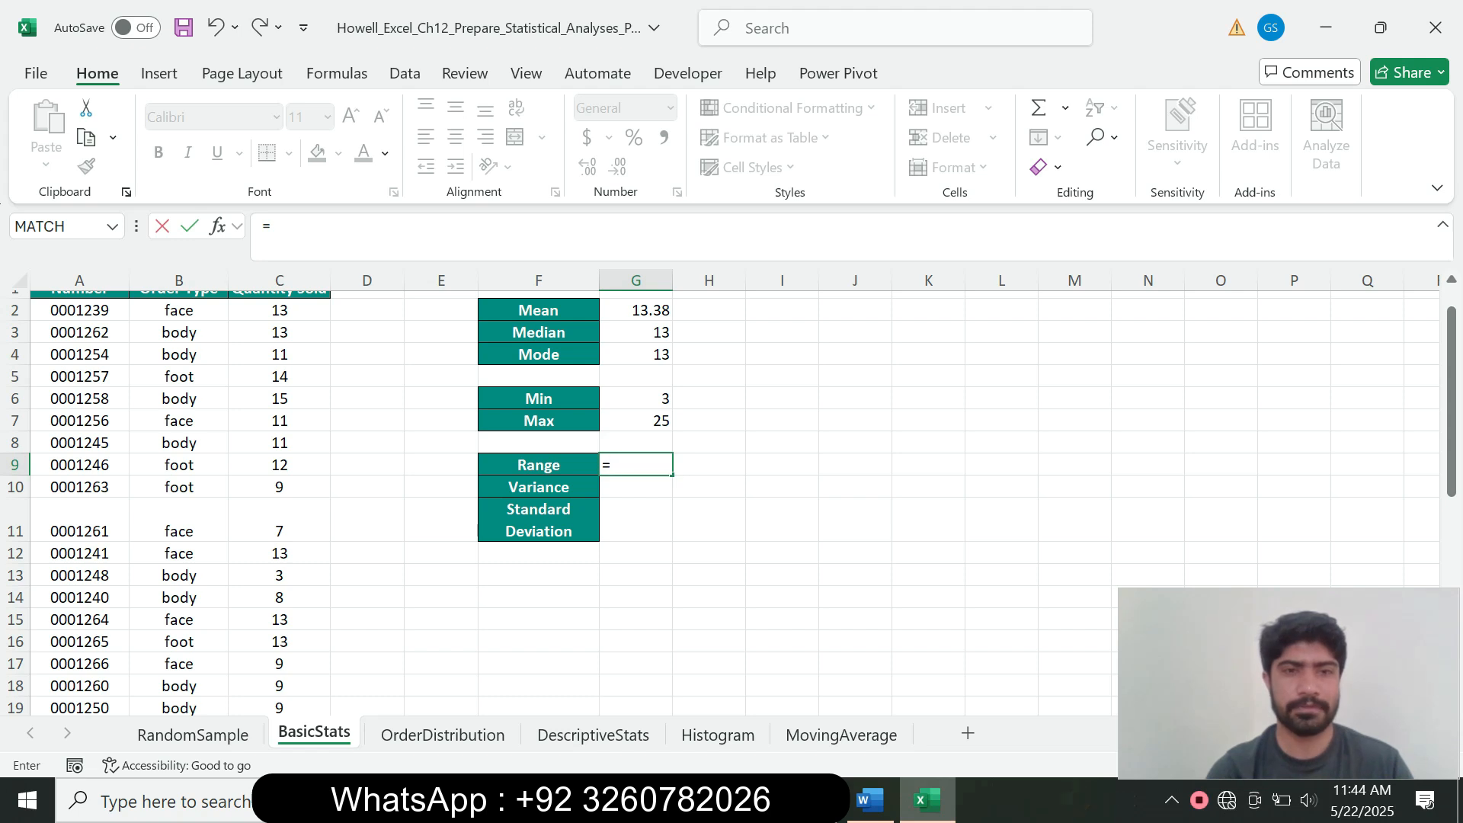
pyautogui.press('Up')
pyautogui.press('Up')
pyautogui.press('Up')
pyautogui.press('Up')
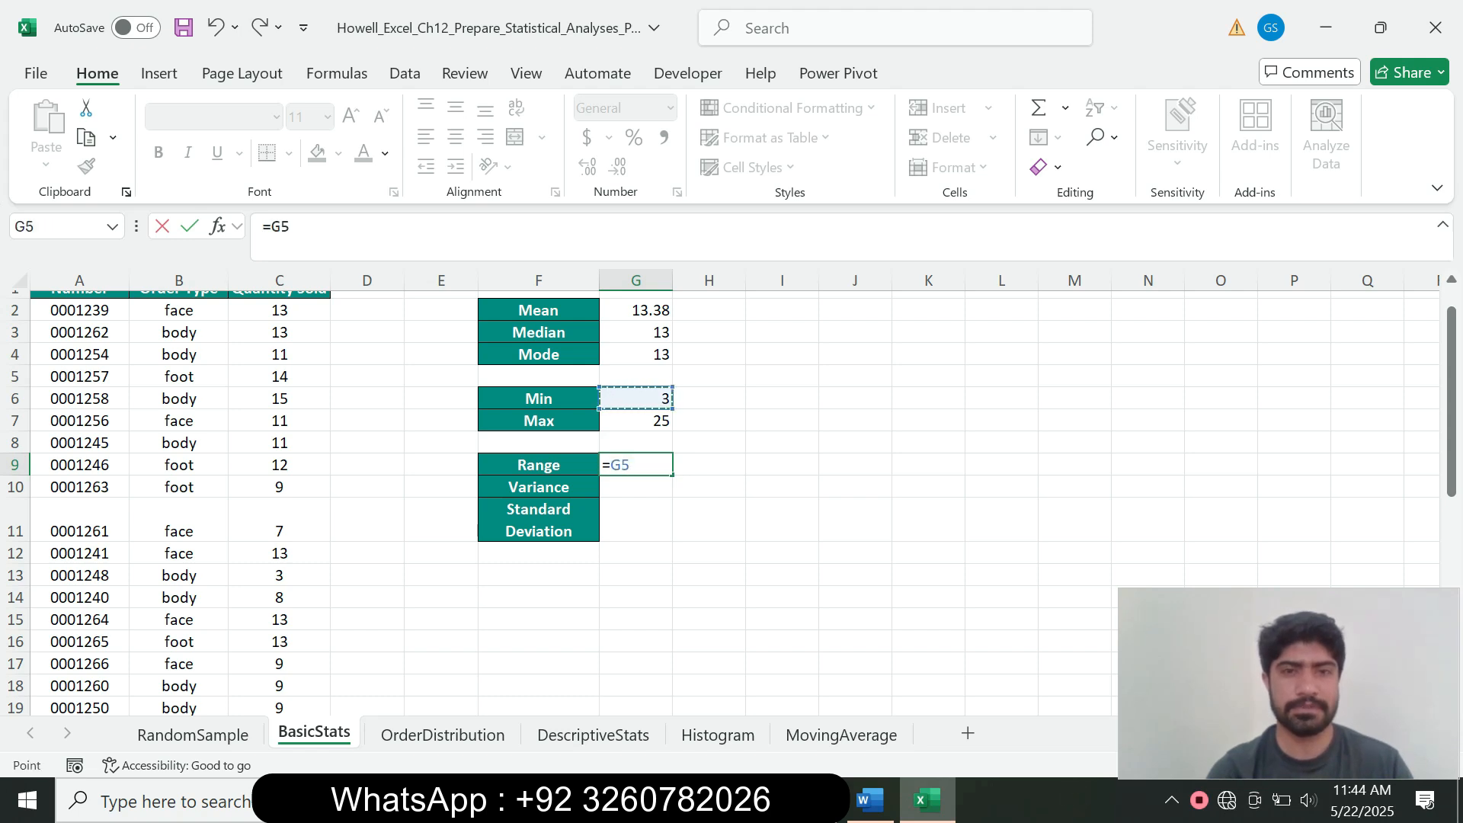
pyautogui.press('Down')
pyautogui.press('Down')
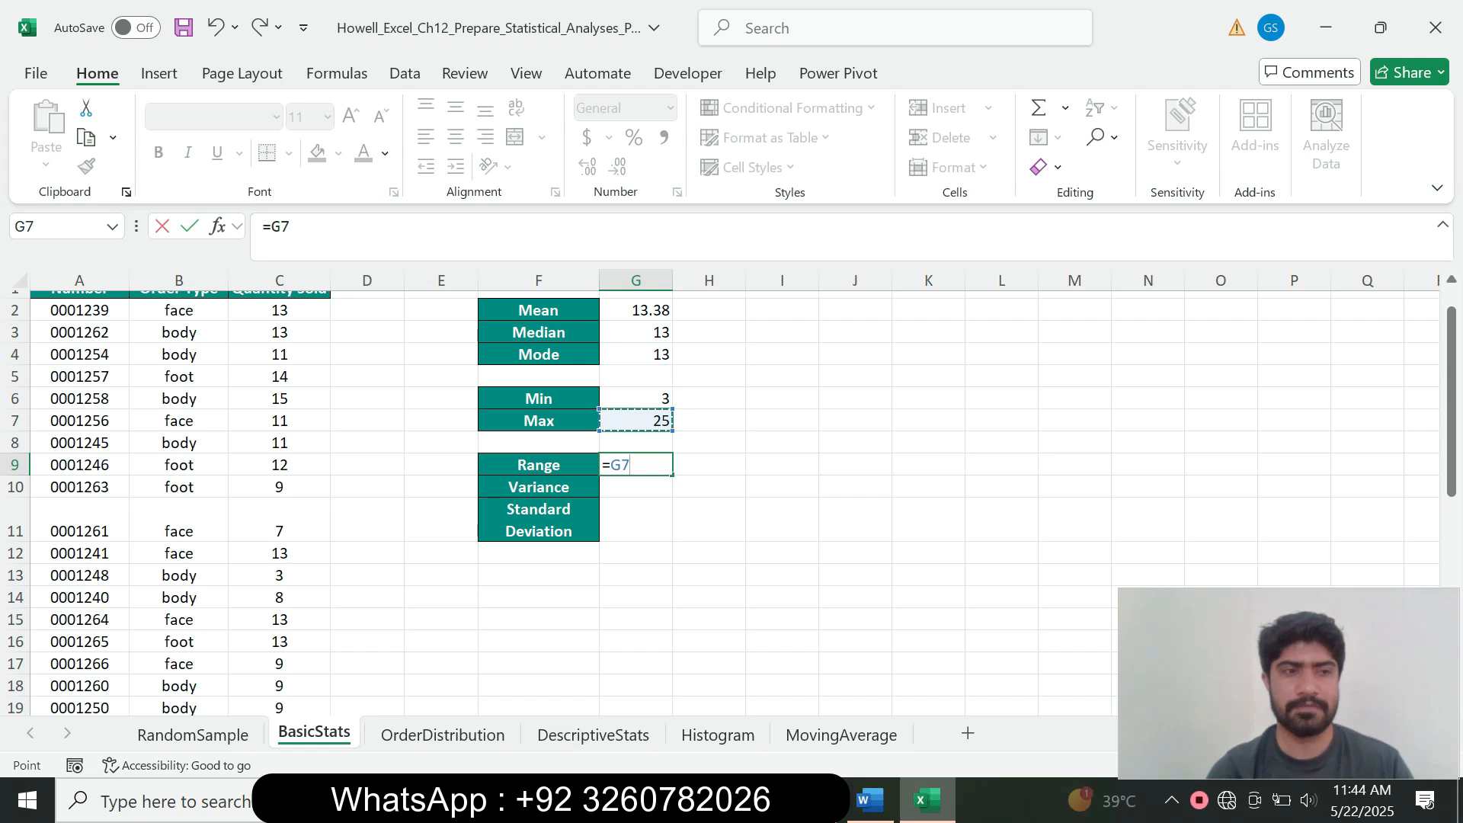
pyautogui.write('-')
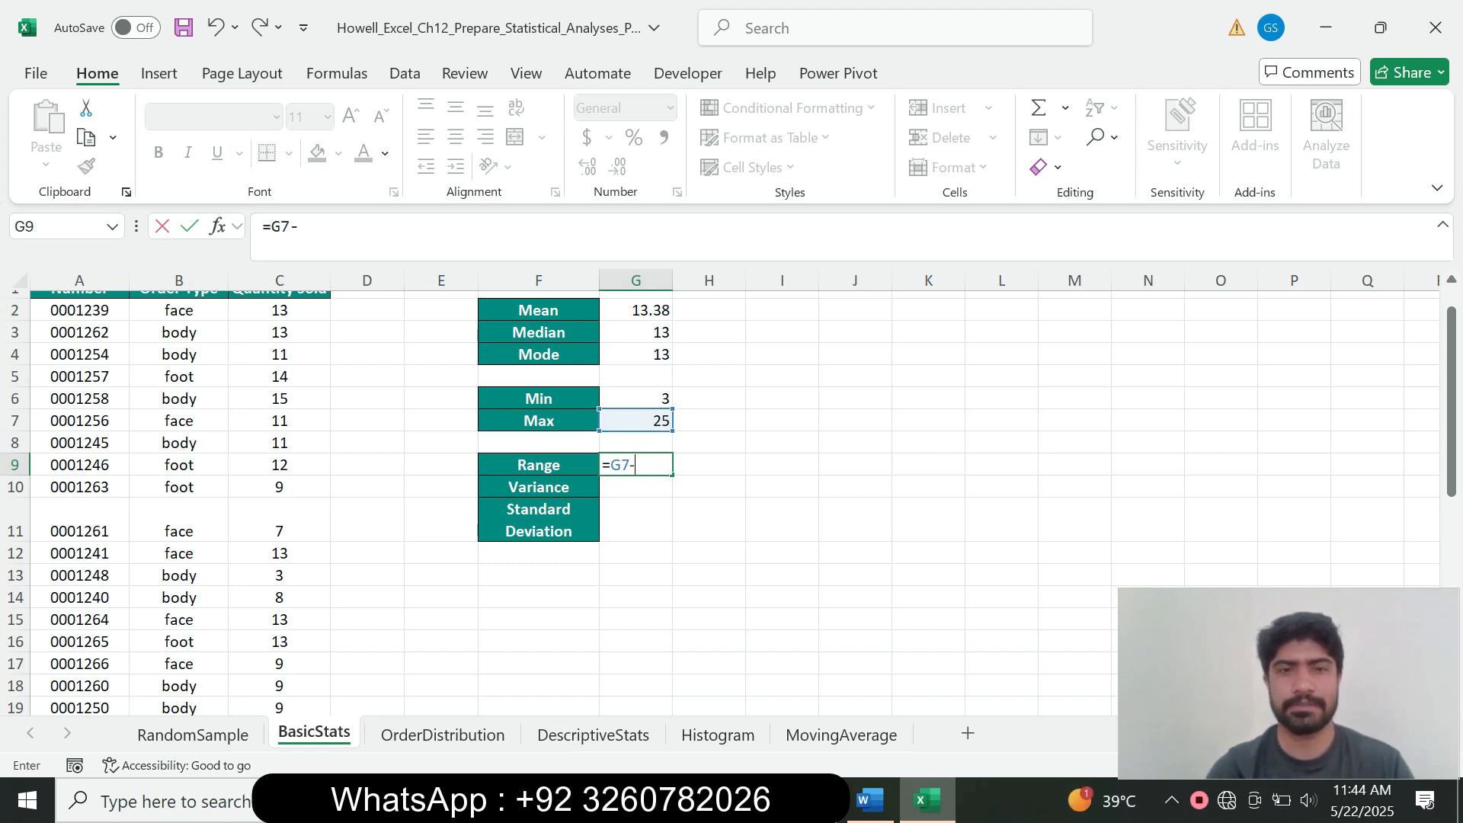
pyautogui.press('Up')
pyautogui.press('Up')
pyautogui.press('Up')
pyautogui.press('Return')
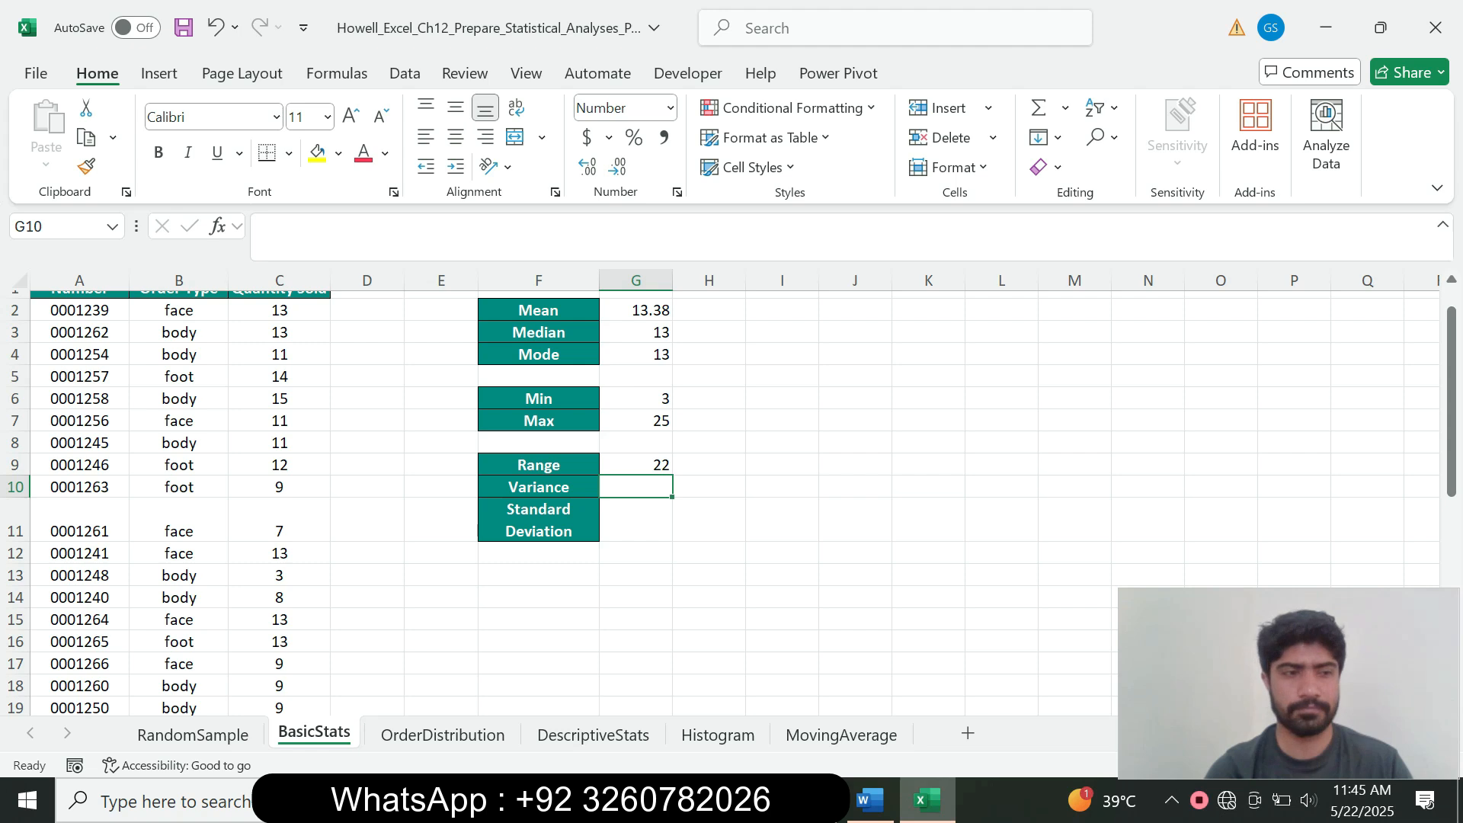
pyautogui.click(869, 799)
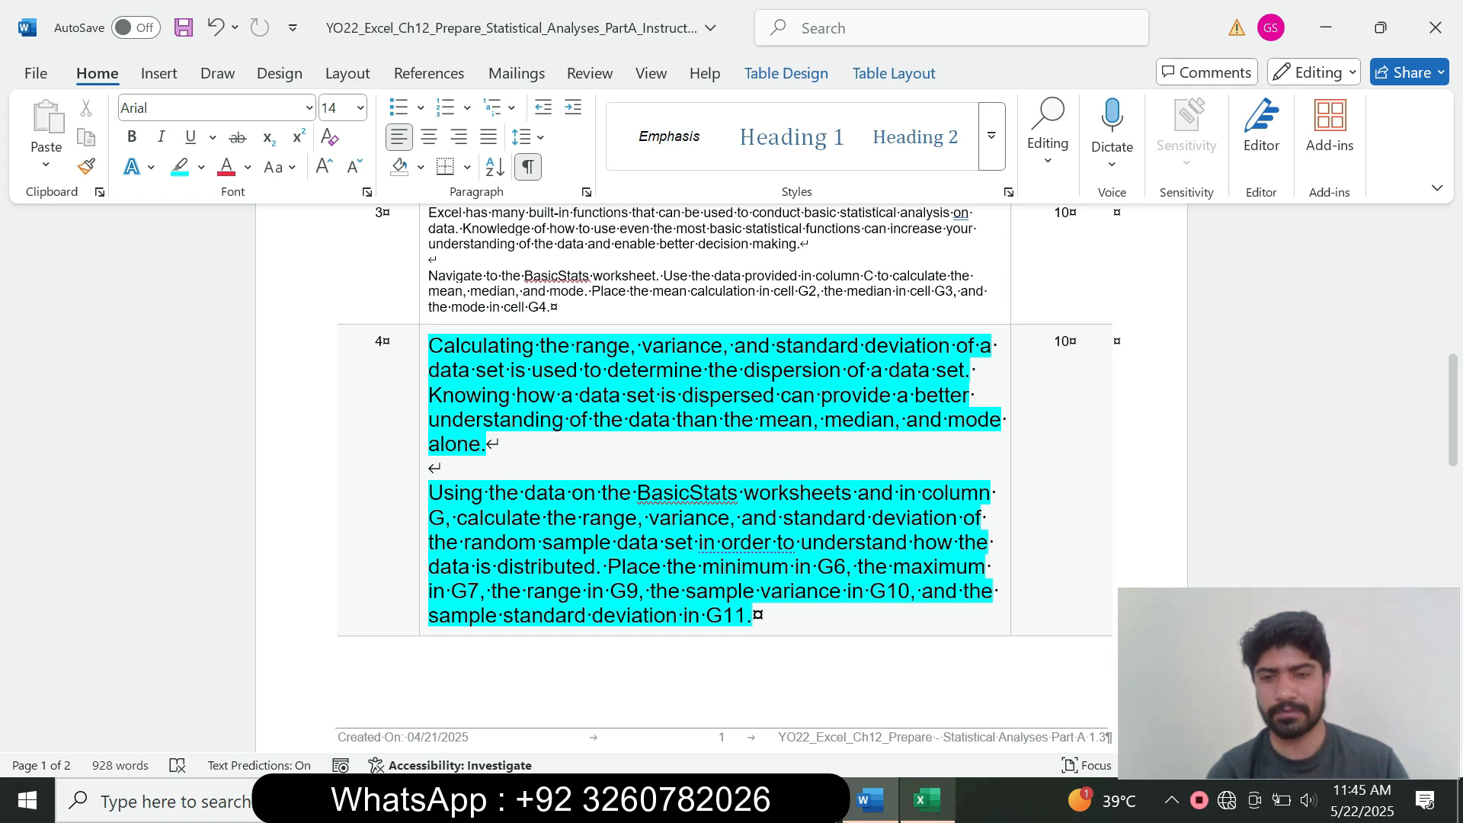
pyautogui.click(927, 801)
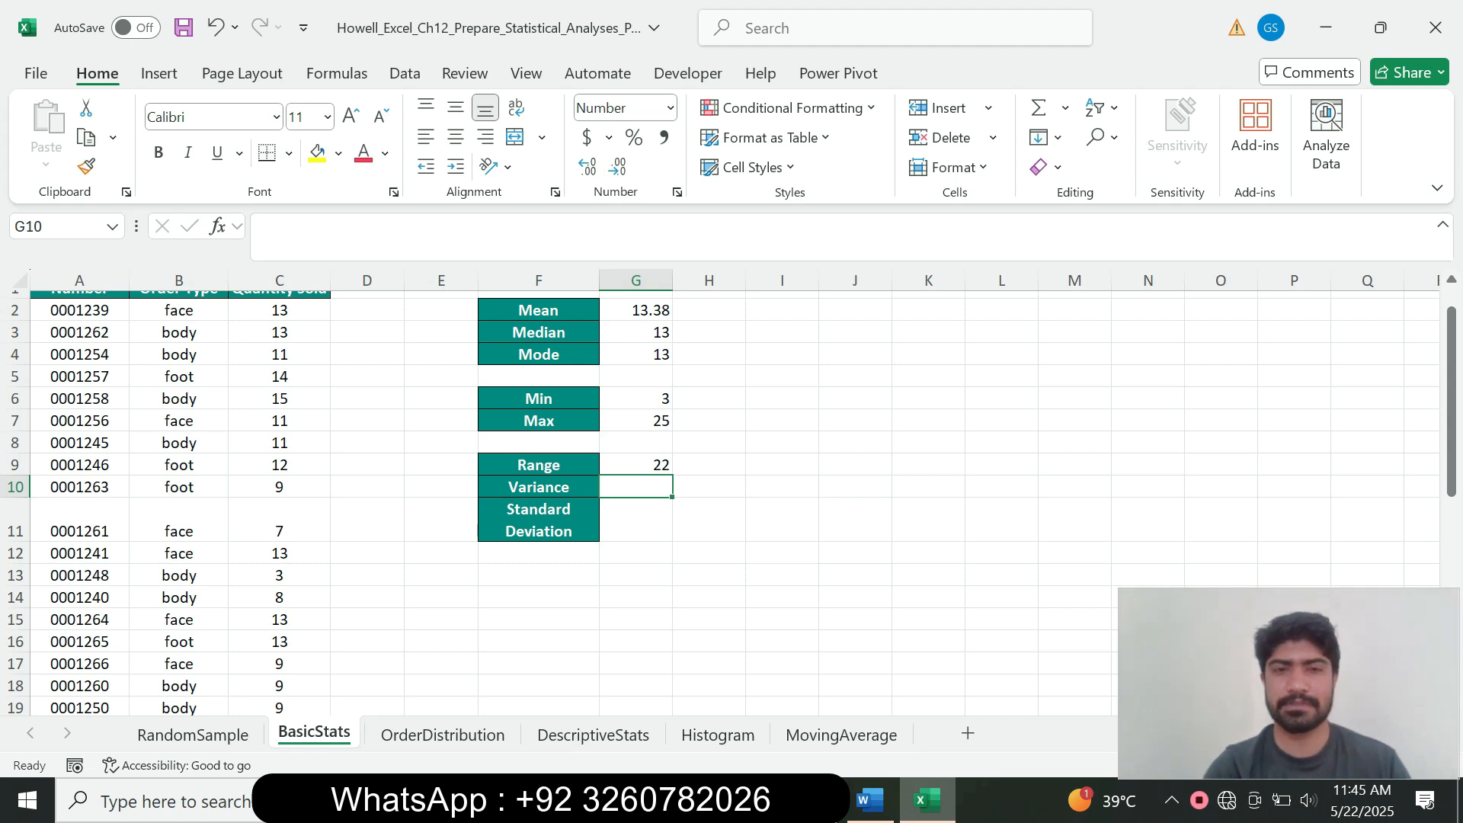
# Step: Enter =VAR.S(C2:C35) in G10 to get the sample variance of 17.94
pyautogui.write('=var')
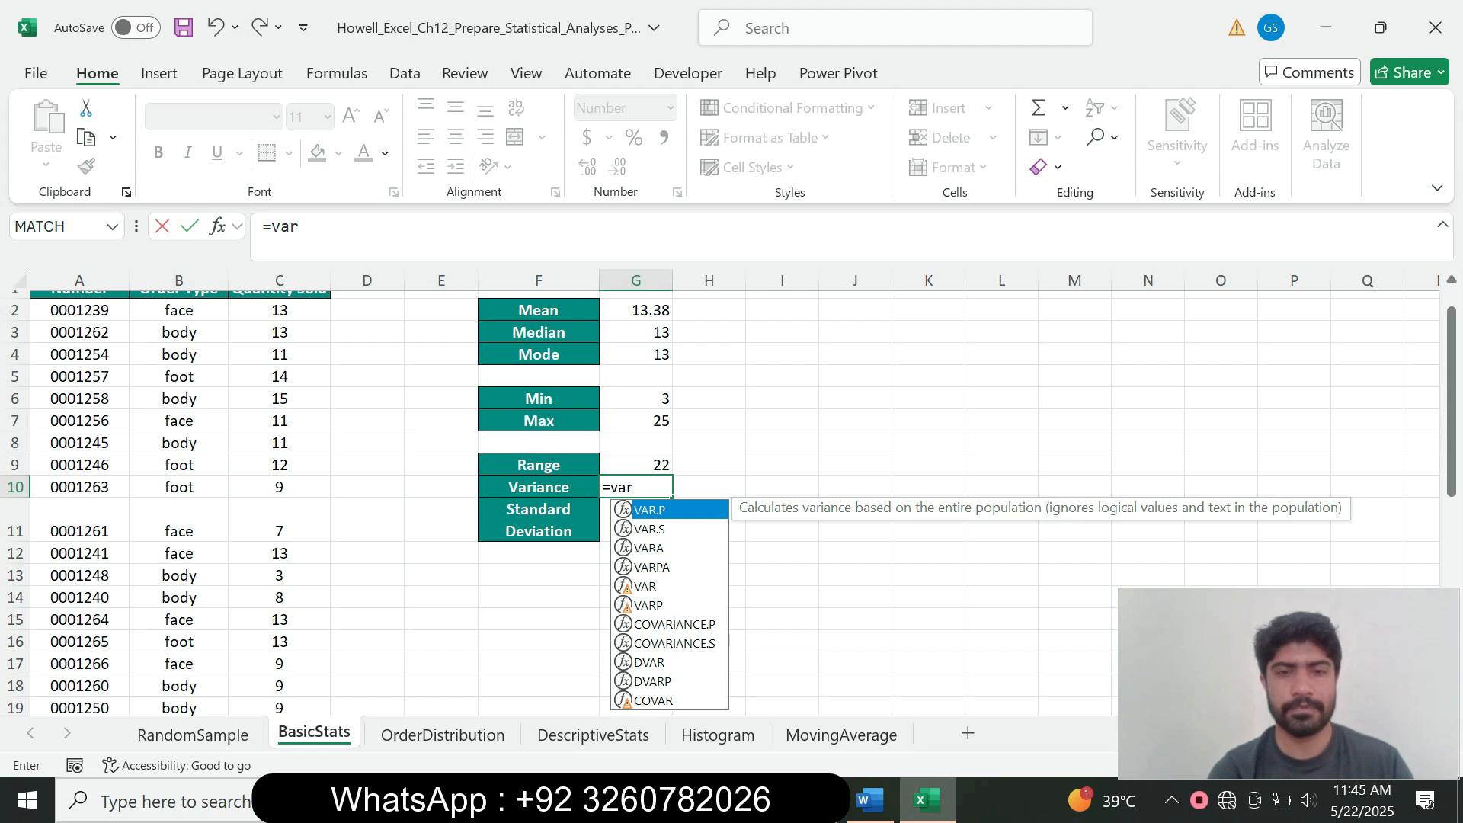
pyautogui.press('Down')
pyautogui.press('Tab')
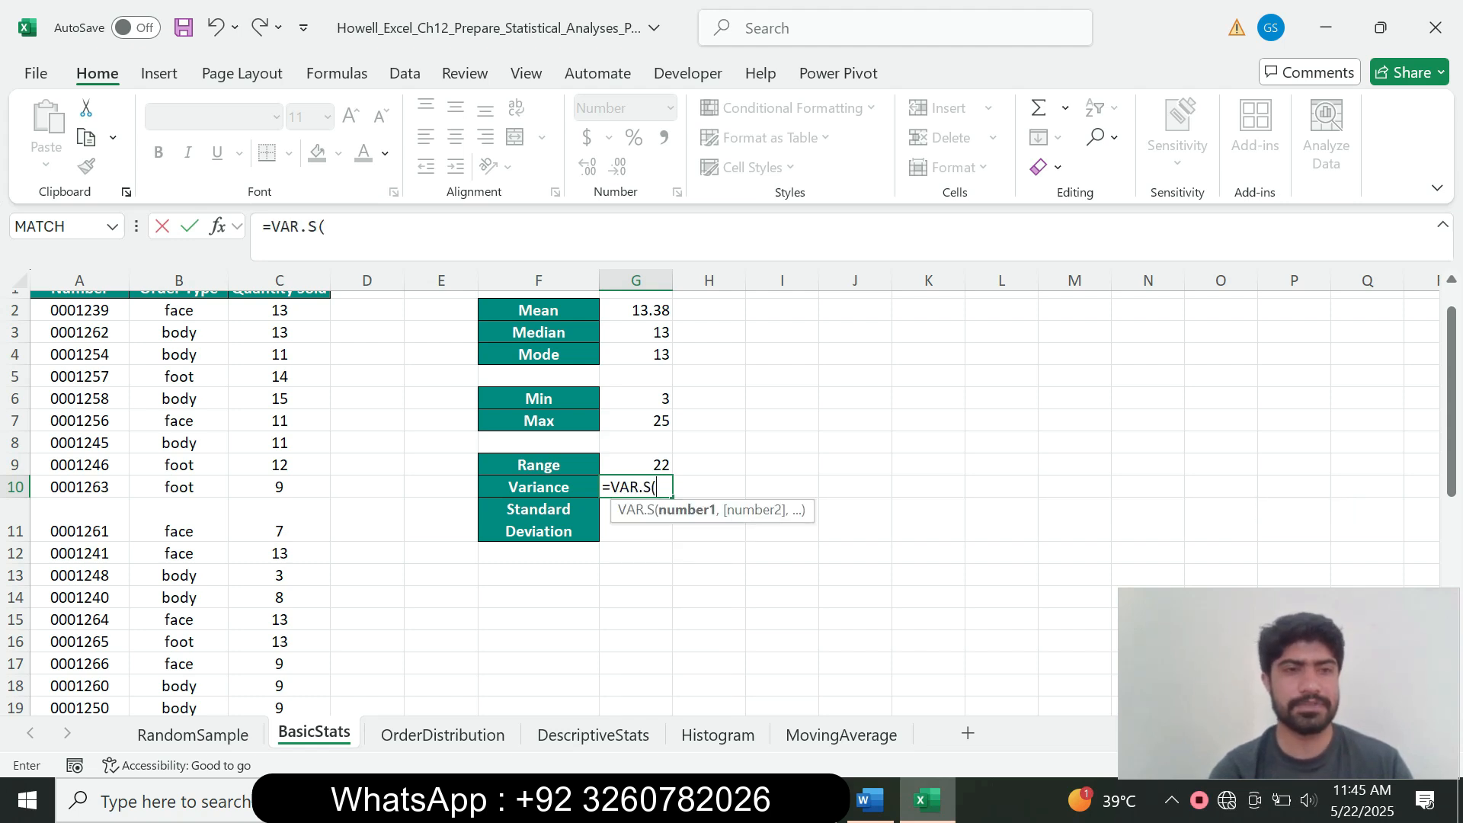
pyautogui.moveTo(280, 310); pyautogui.dragTo(279, 635)
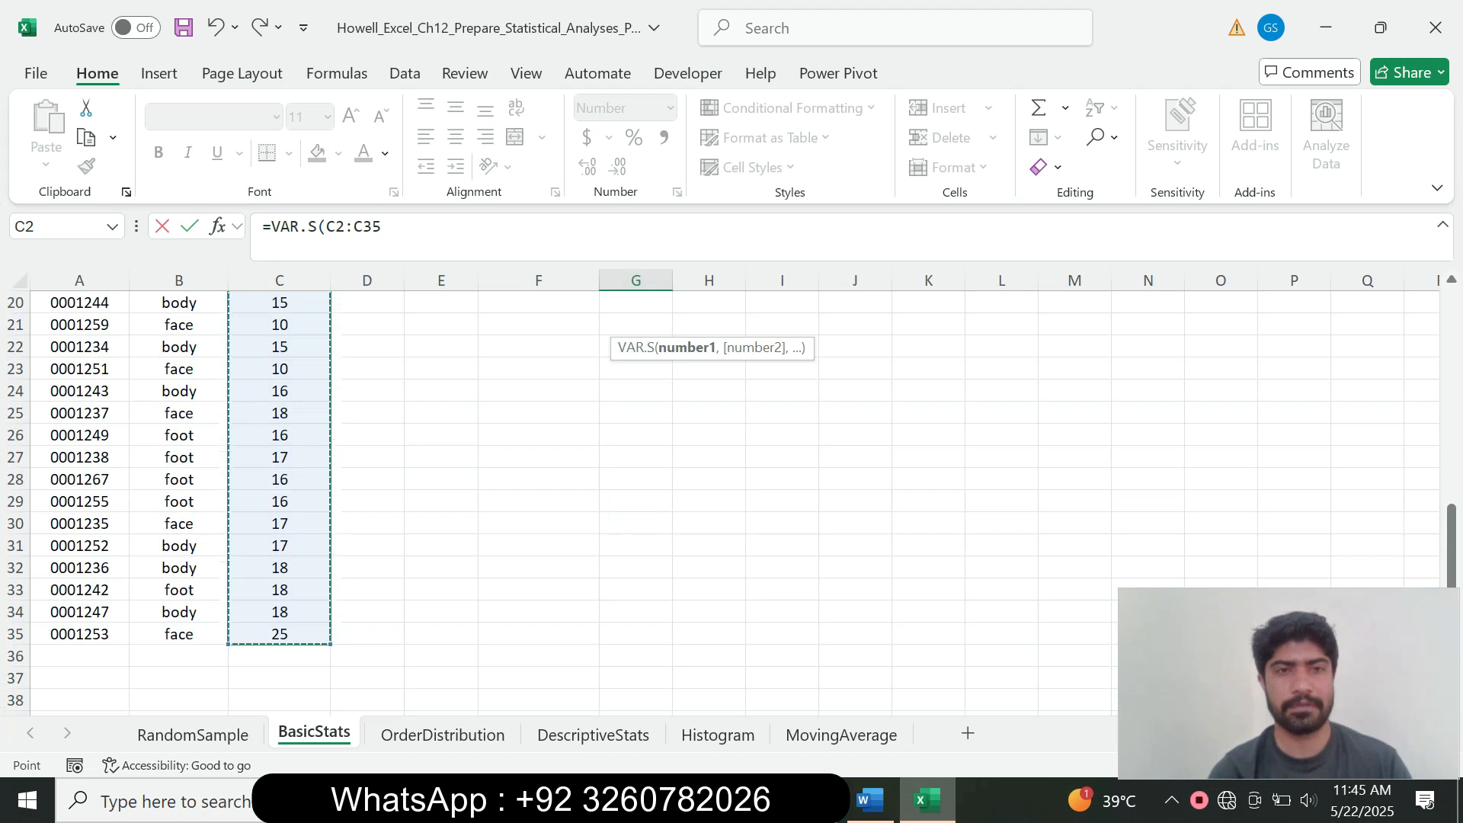
pyautogui.click(389, 228)
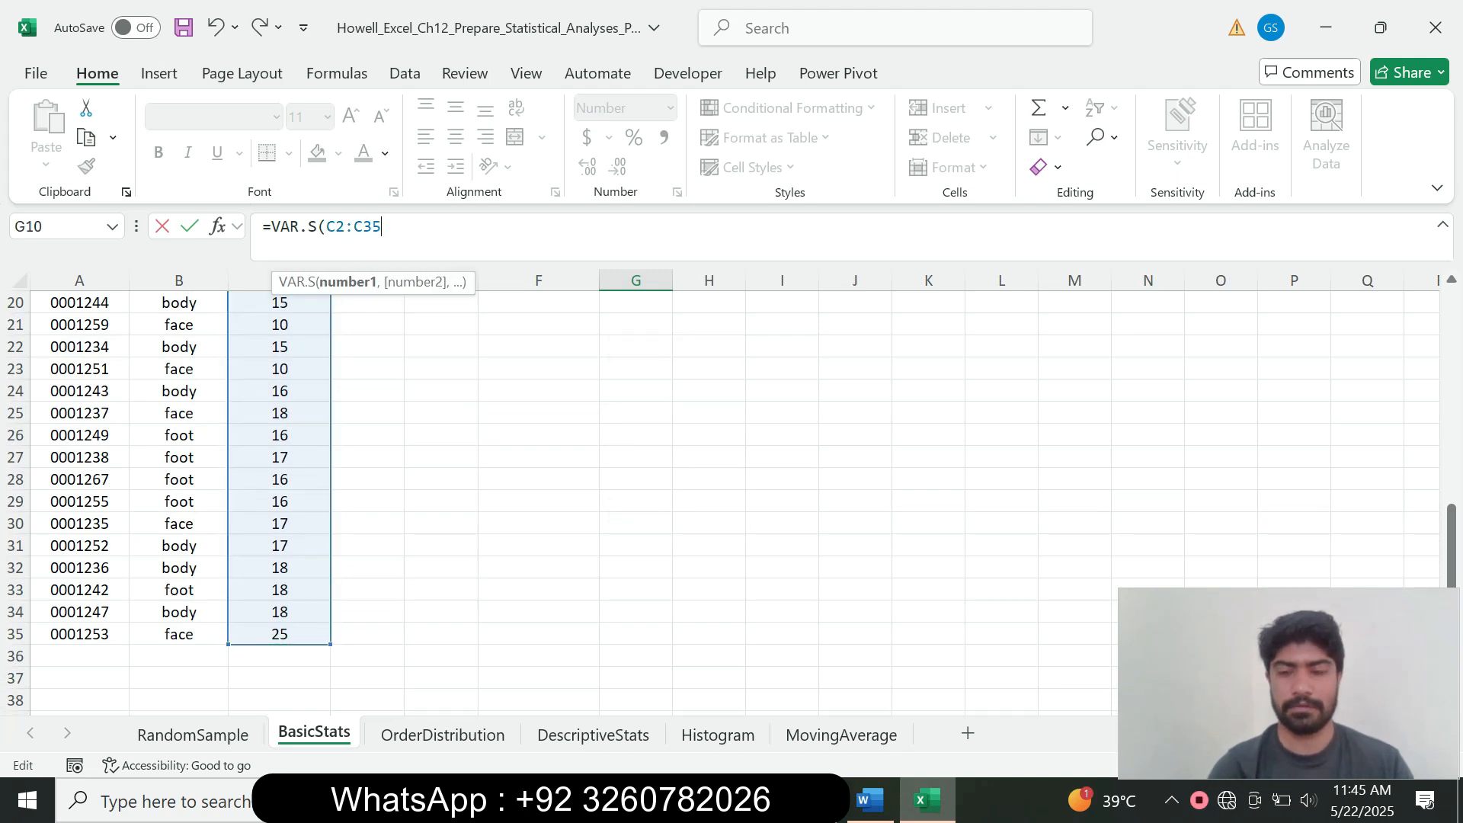
pyautogui.write(')')
pyautogui.press('Return')
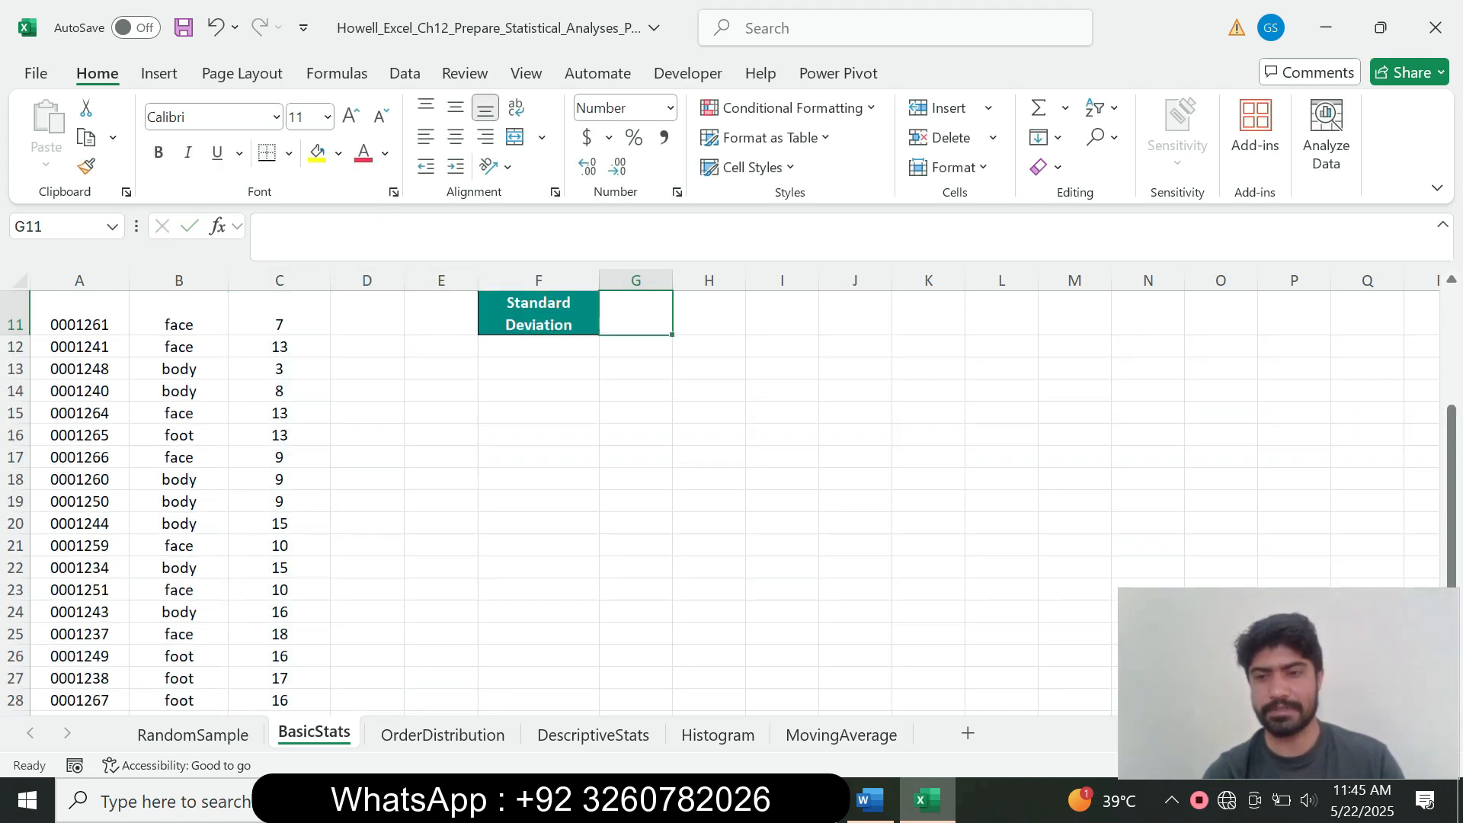
pyautogui.moveTo(1452, 517); pyautogui.dragTo(1452, 397)
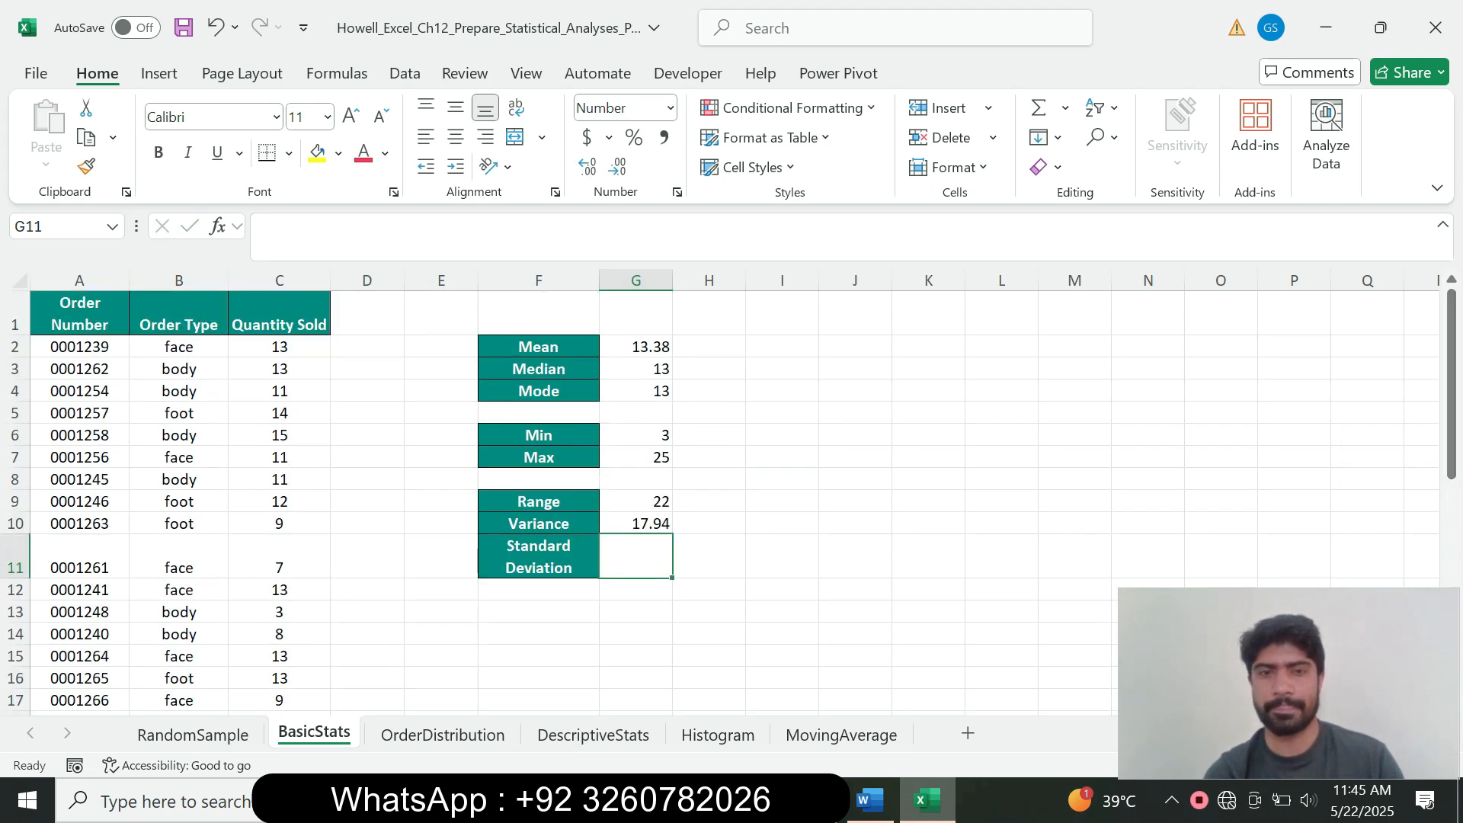
pyautogui.moveTo(870, 801)
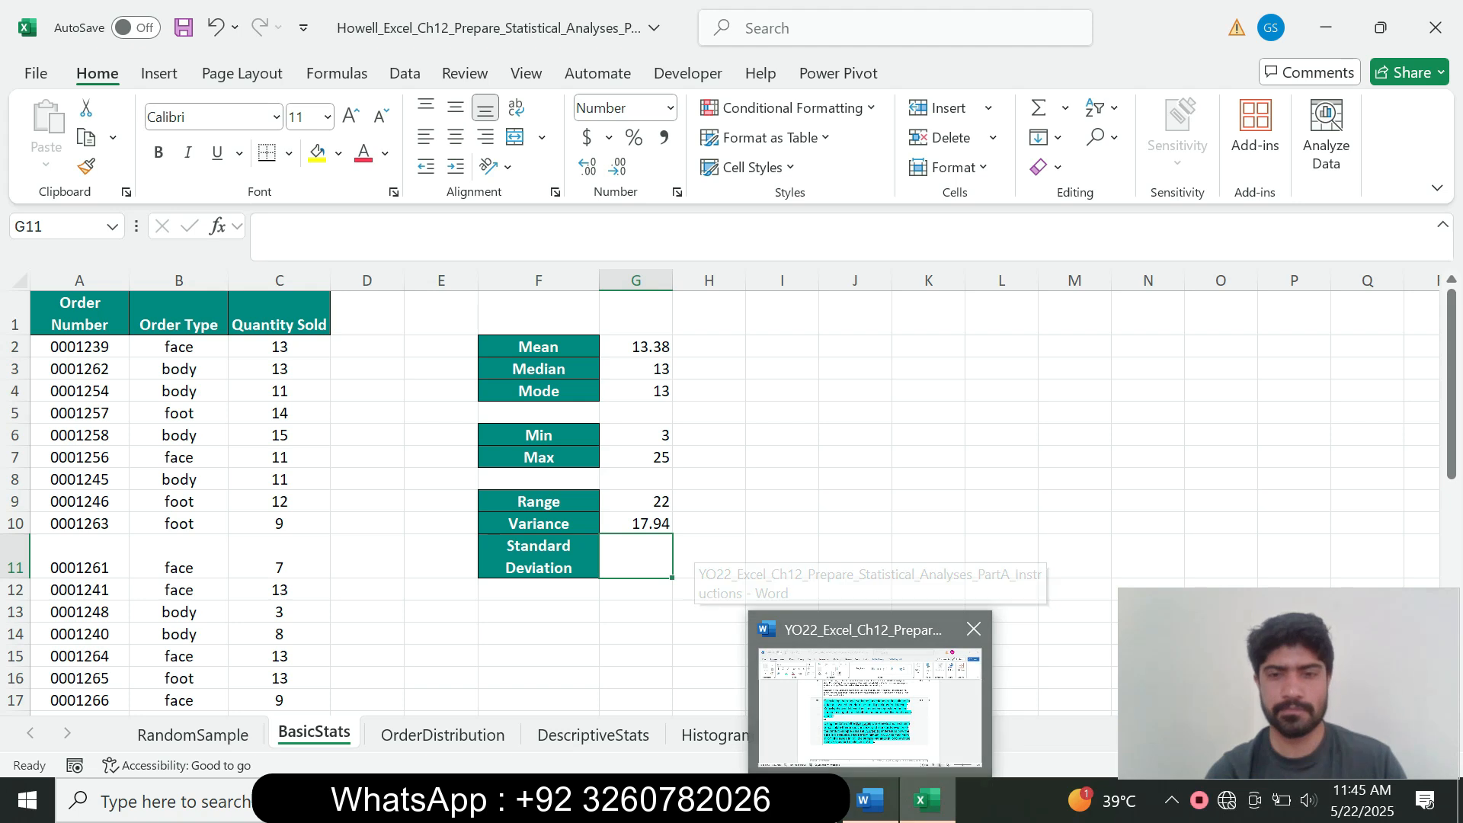
pyautogui.click(870, 701)
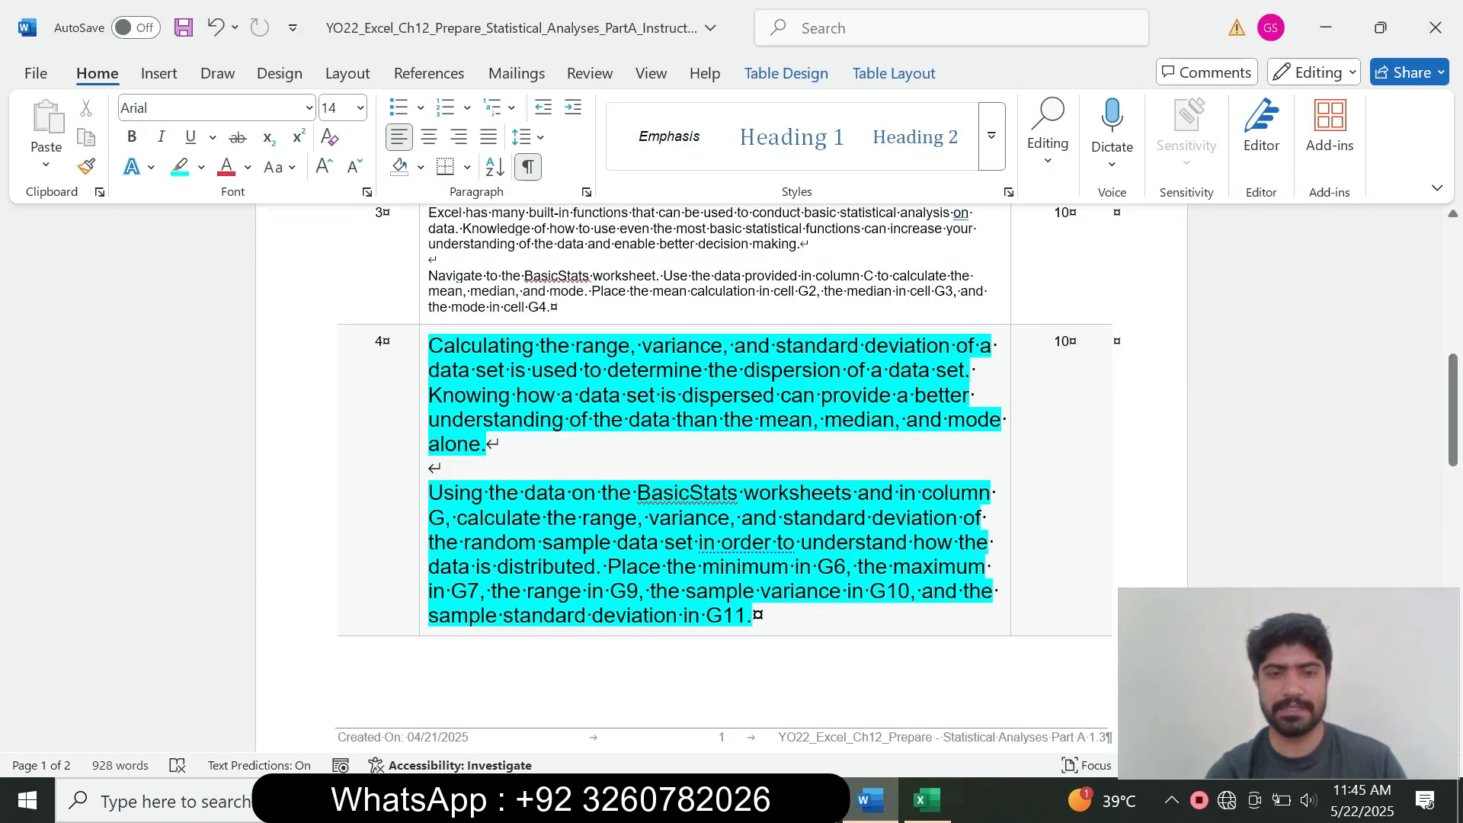
pyautogui.moveTo(429, 616); pyautogui.dragTo(683, 616)
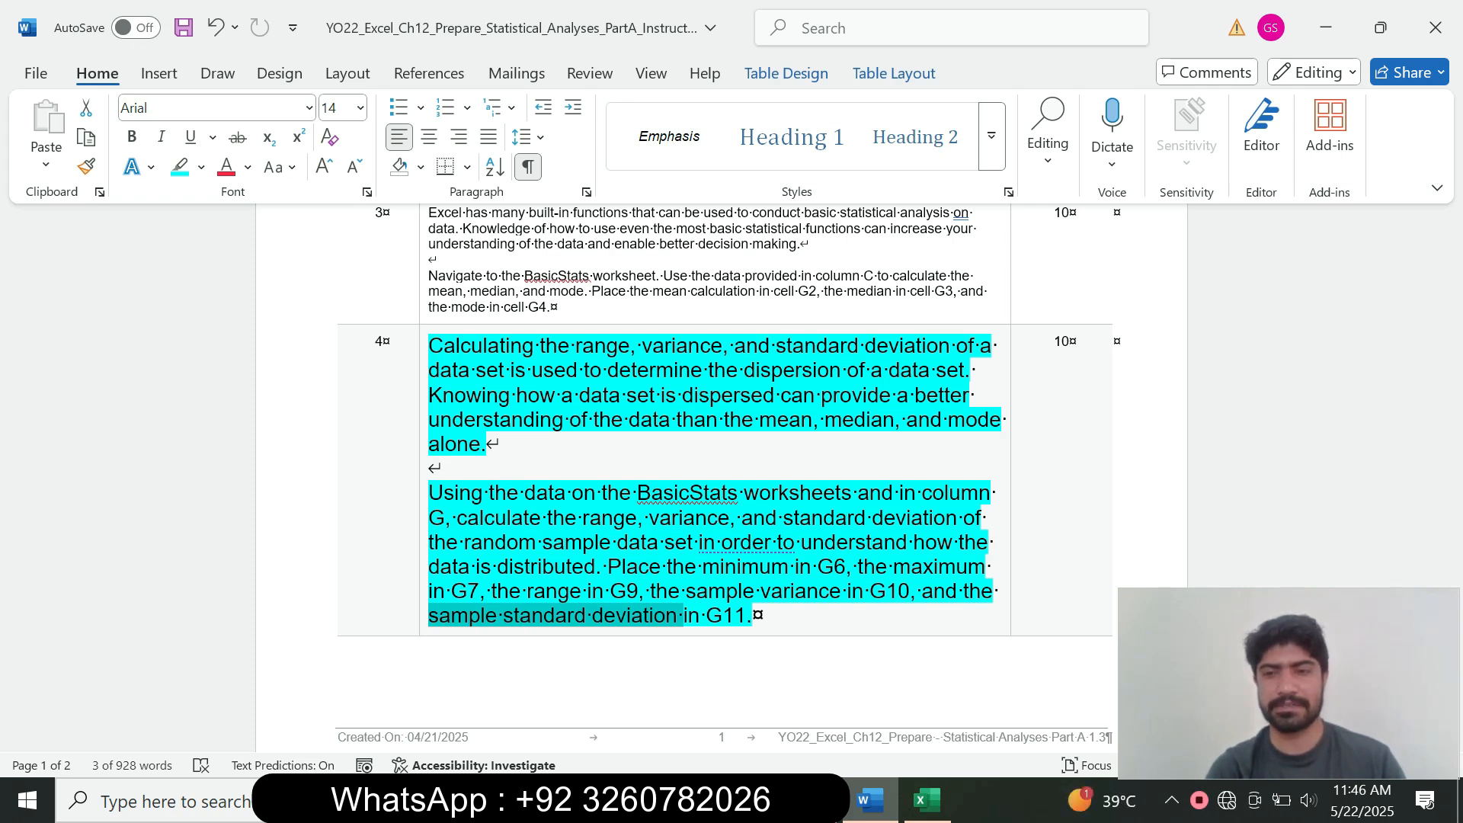
pyautogui.click(927, 800)
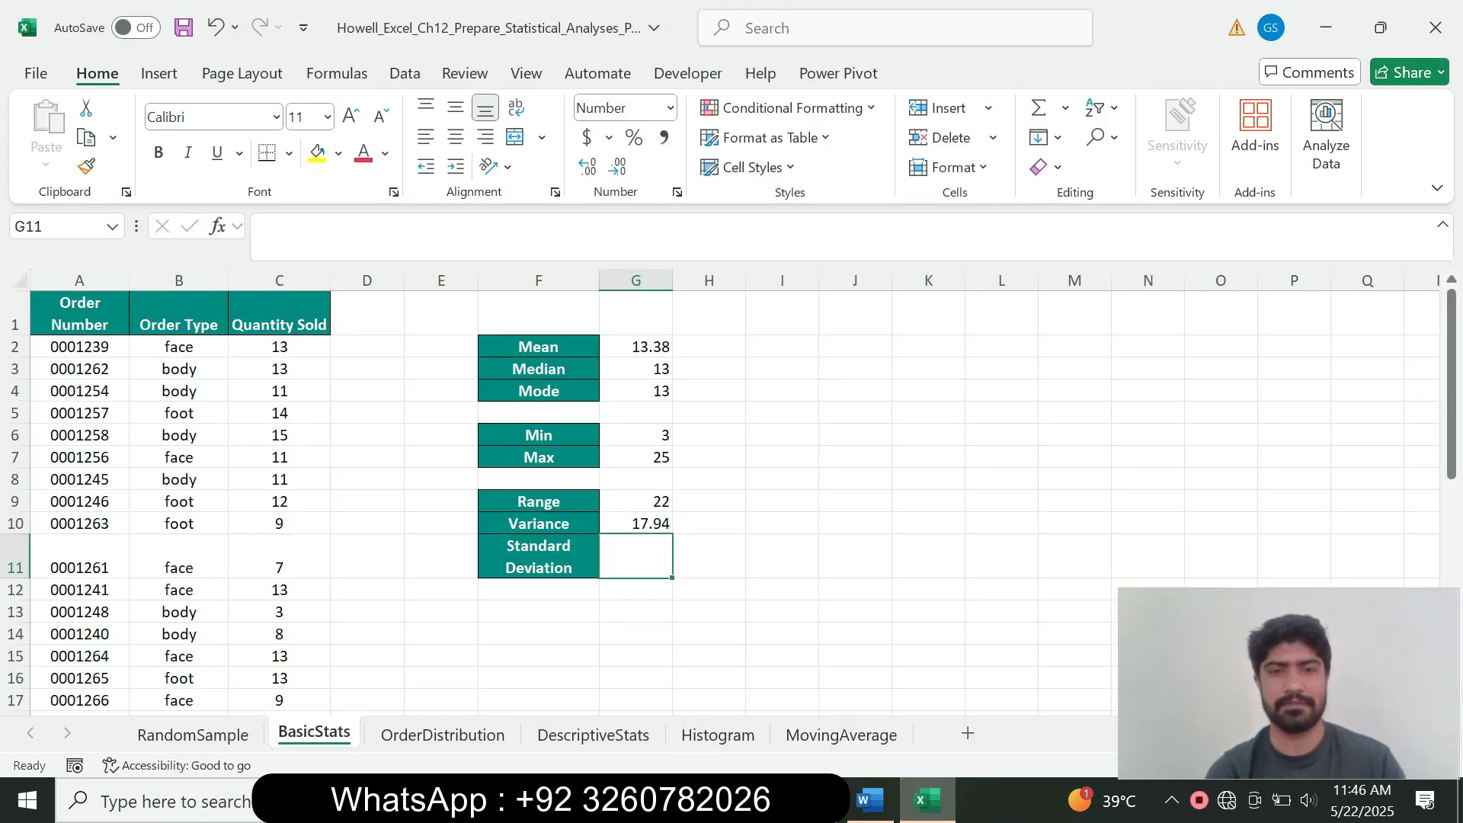
# Step: Enter =STDEV.S(C2:C35) in G11 so the standard deviation shows 4.24
pyautogui.write('=')
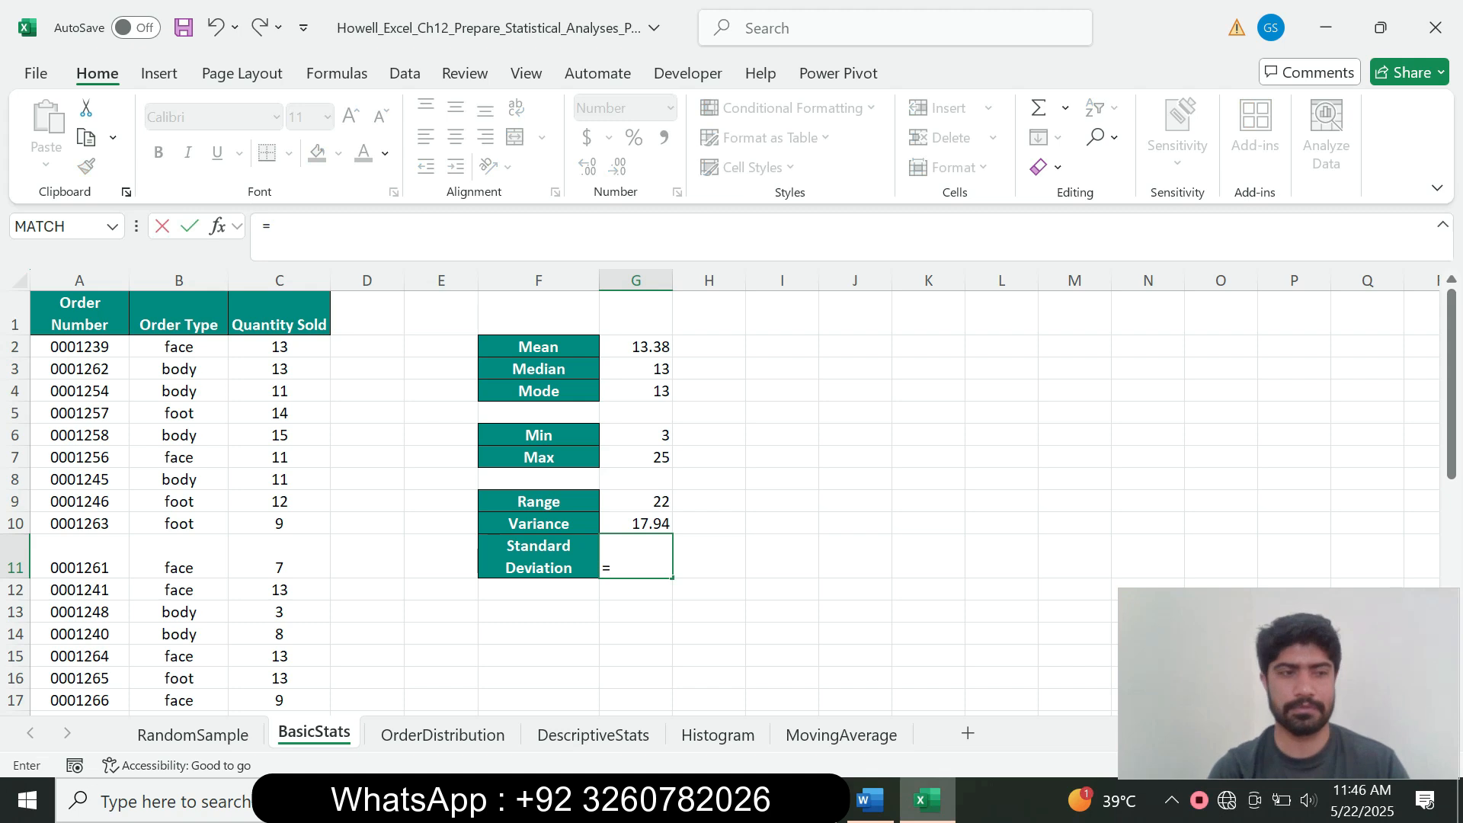
pyautogui.click(870, 801)
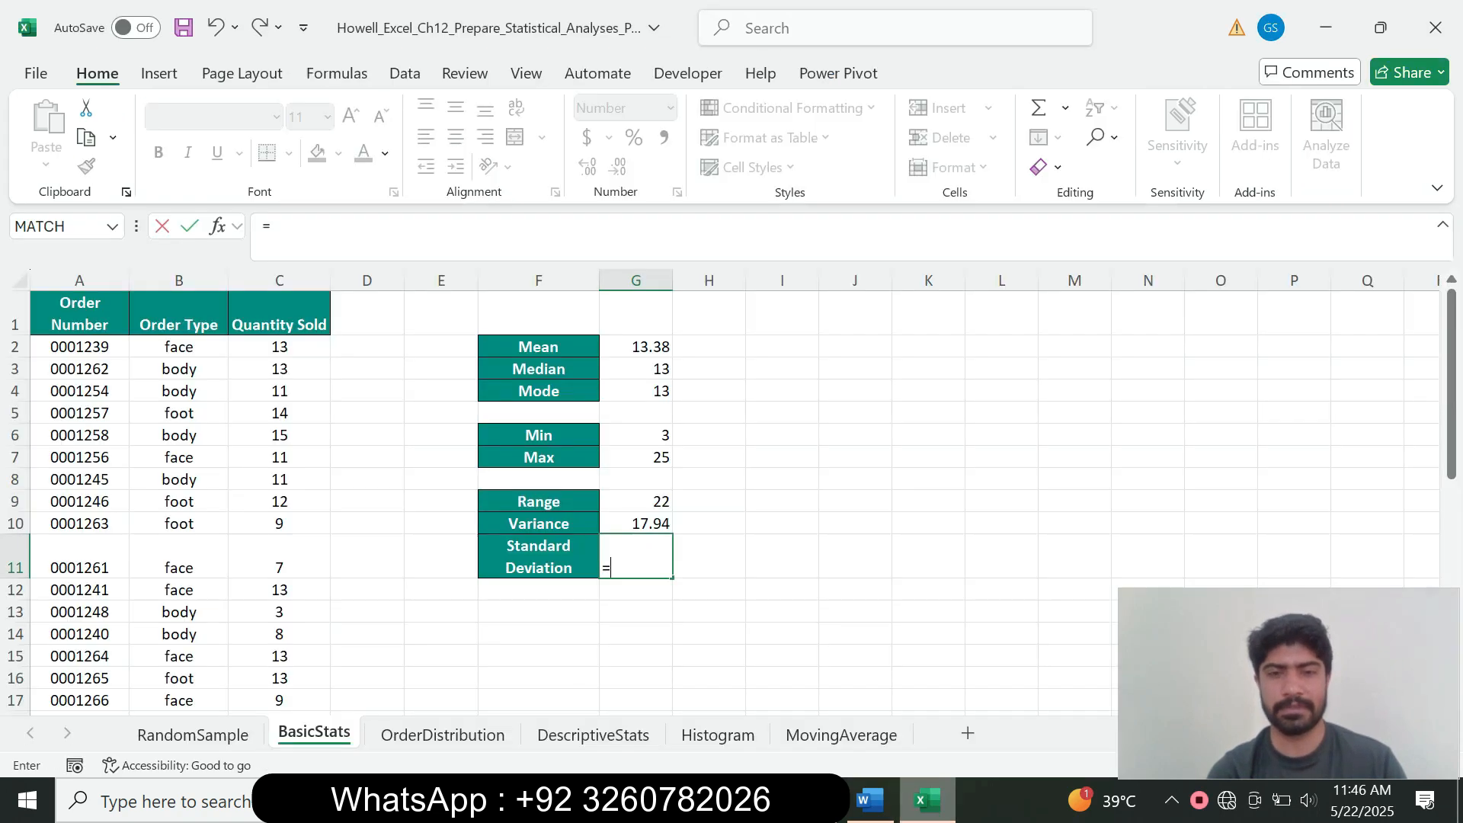
pyautogui.click(927, 801)
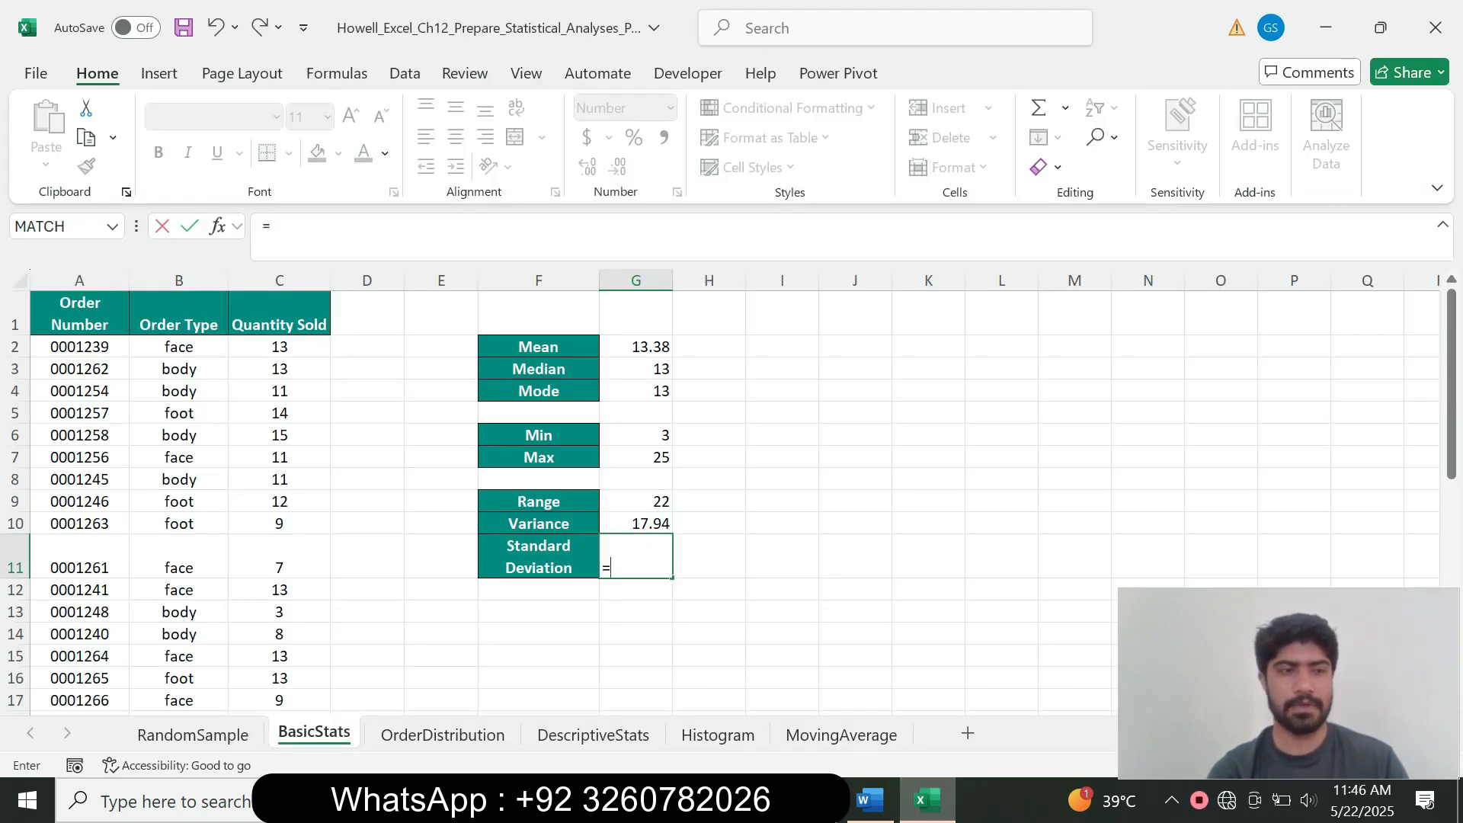
pyautogui.write('sr')
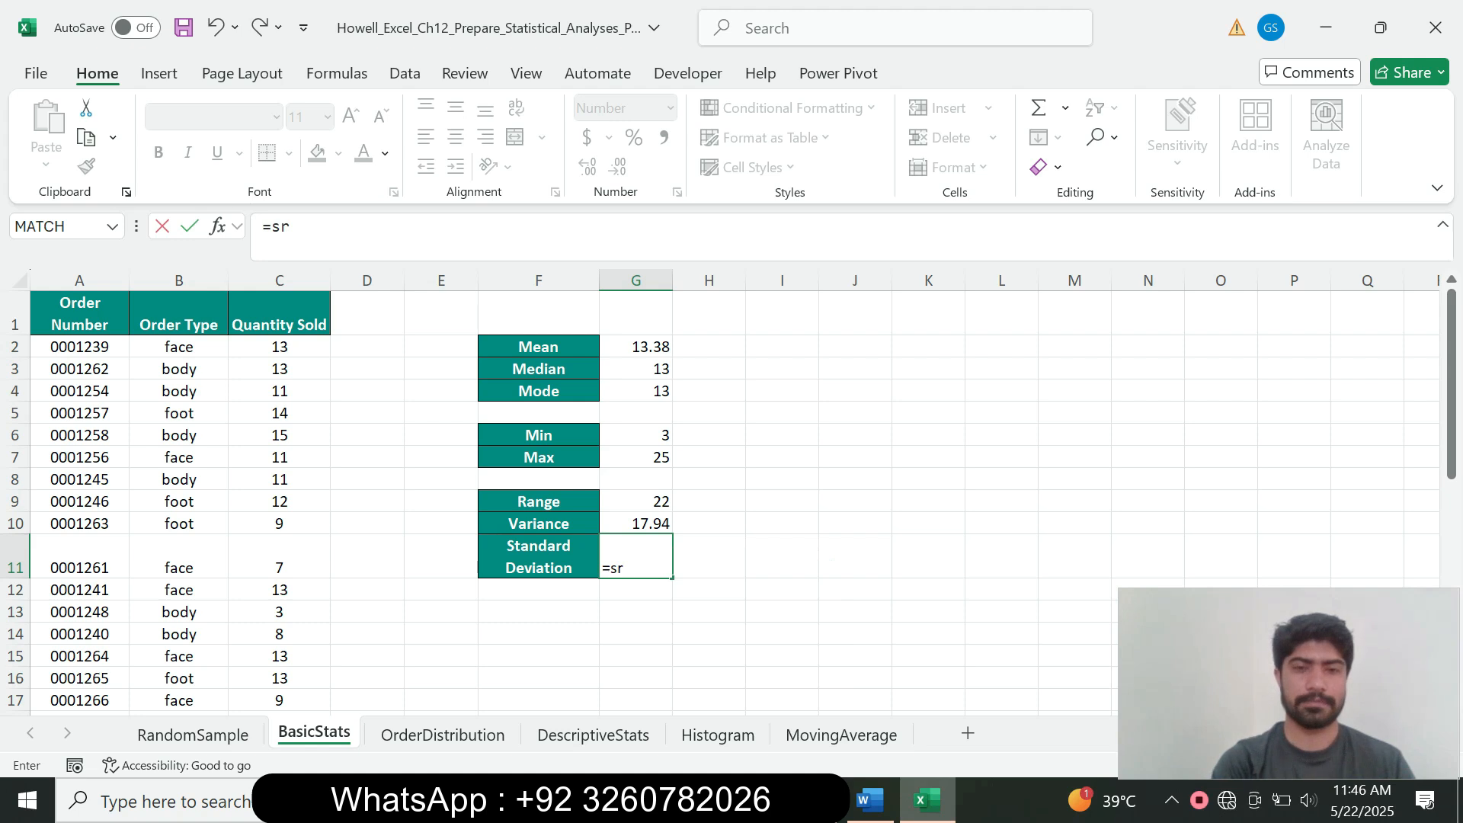
pyautogui.press('BackSpace')
pyautogui.write('t')
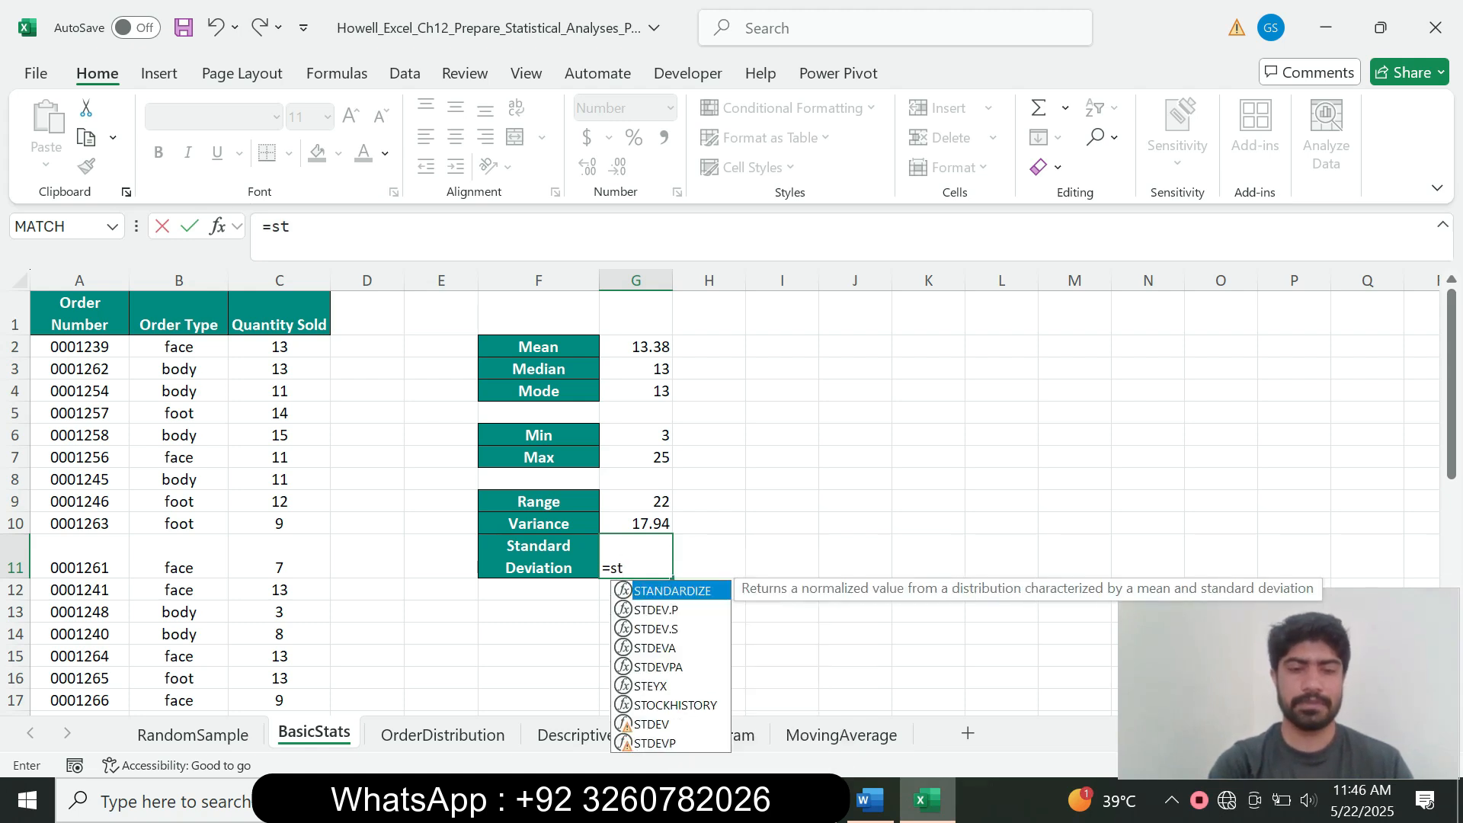
pyautogui.write('d')
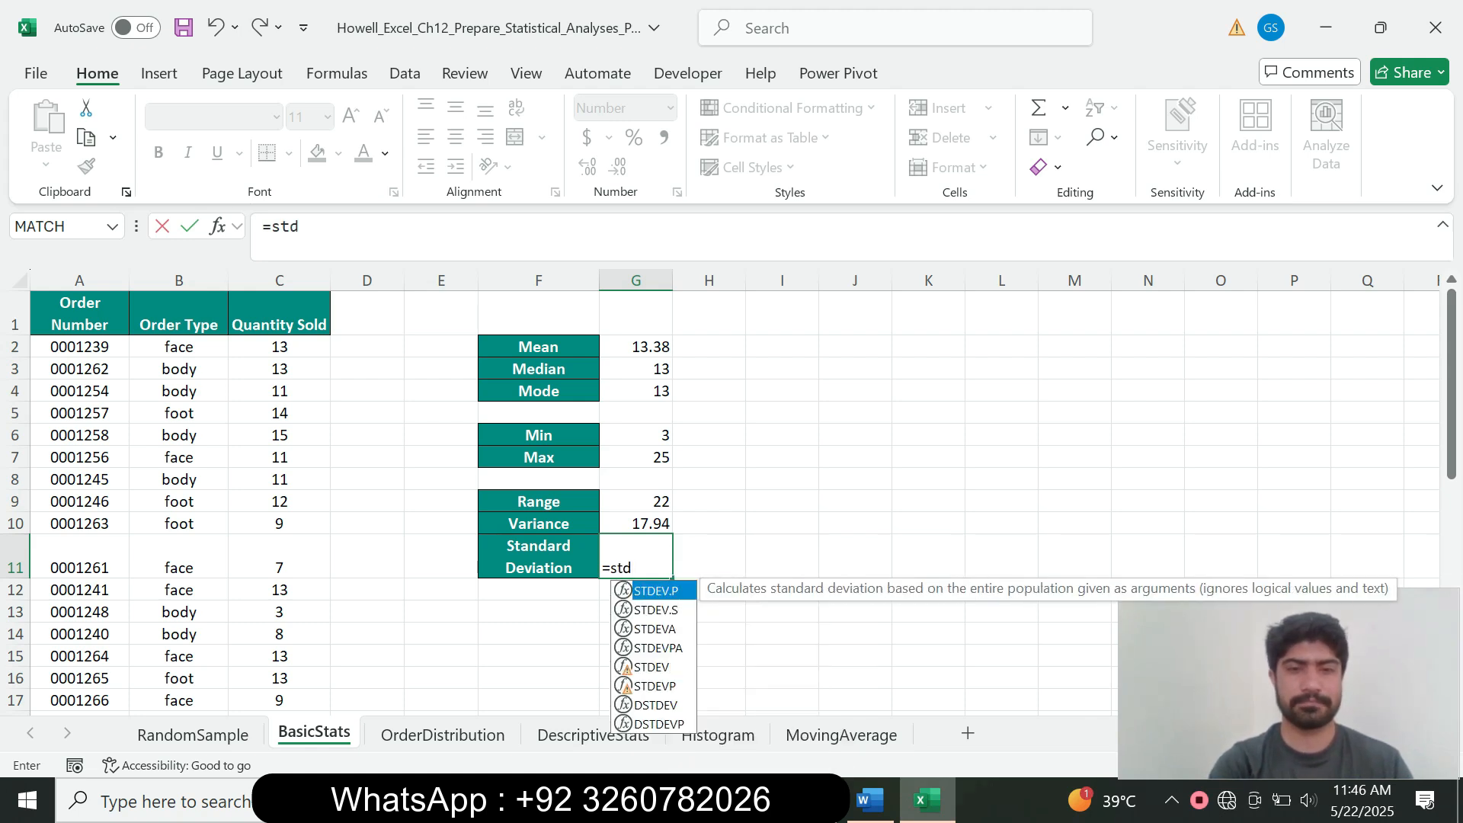
pyautogui.write('e')
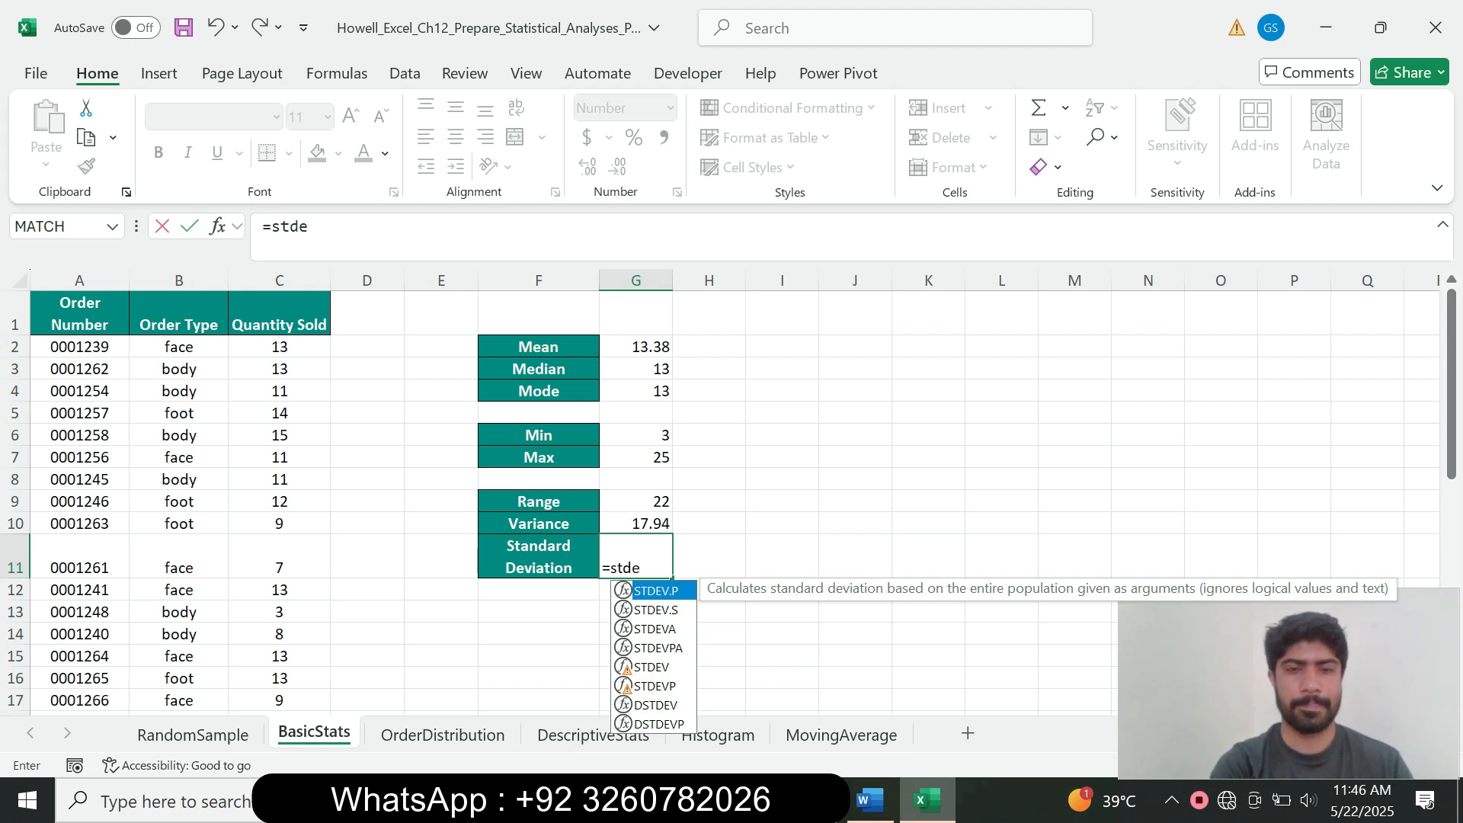
pyautogui.write('b')
pyautogui.press('BackSpace')
pyautogui.write('v')
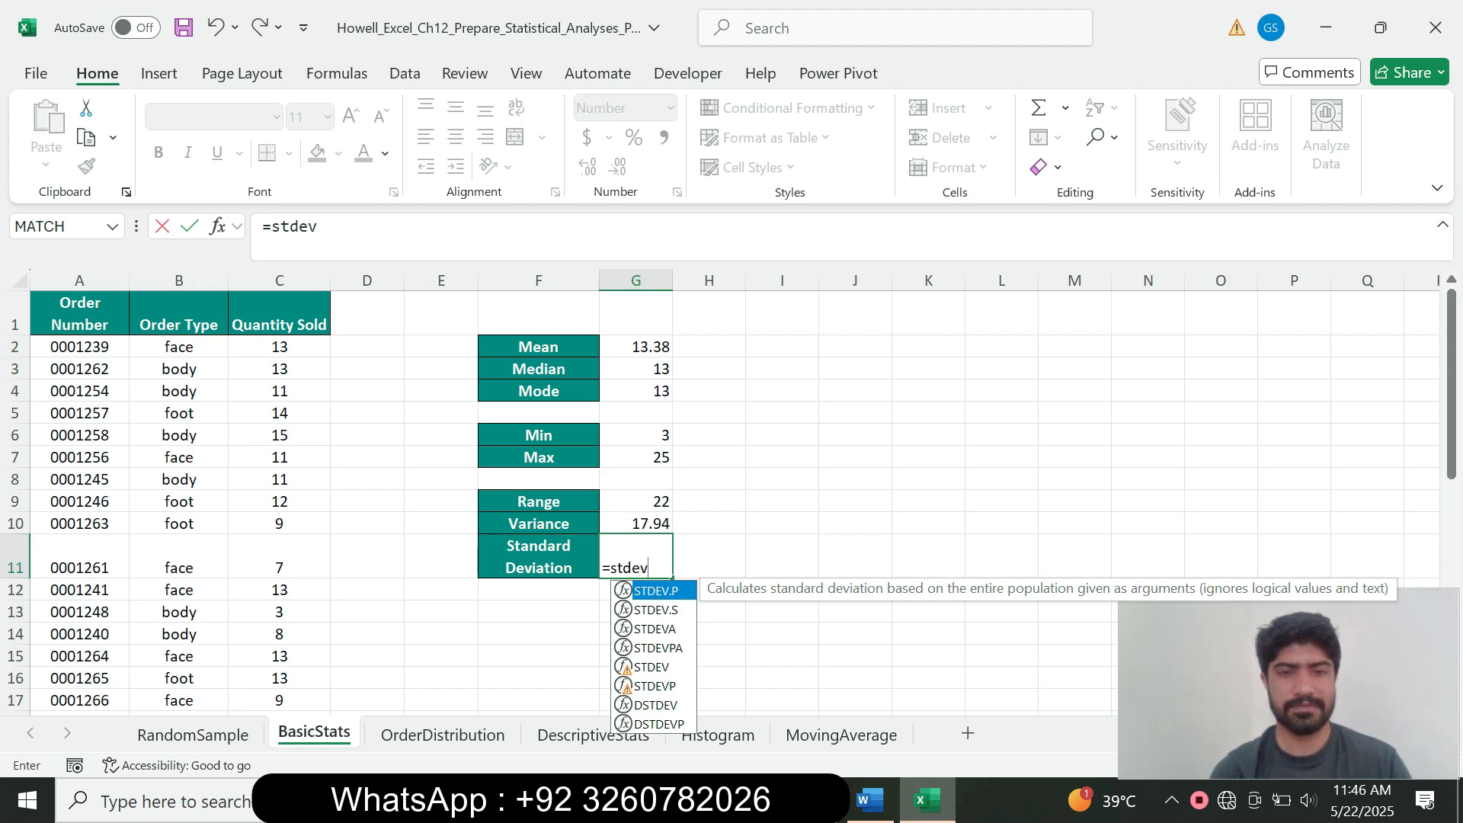
pyautogui.press('Down')
pyautogui.press('Tab')
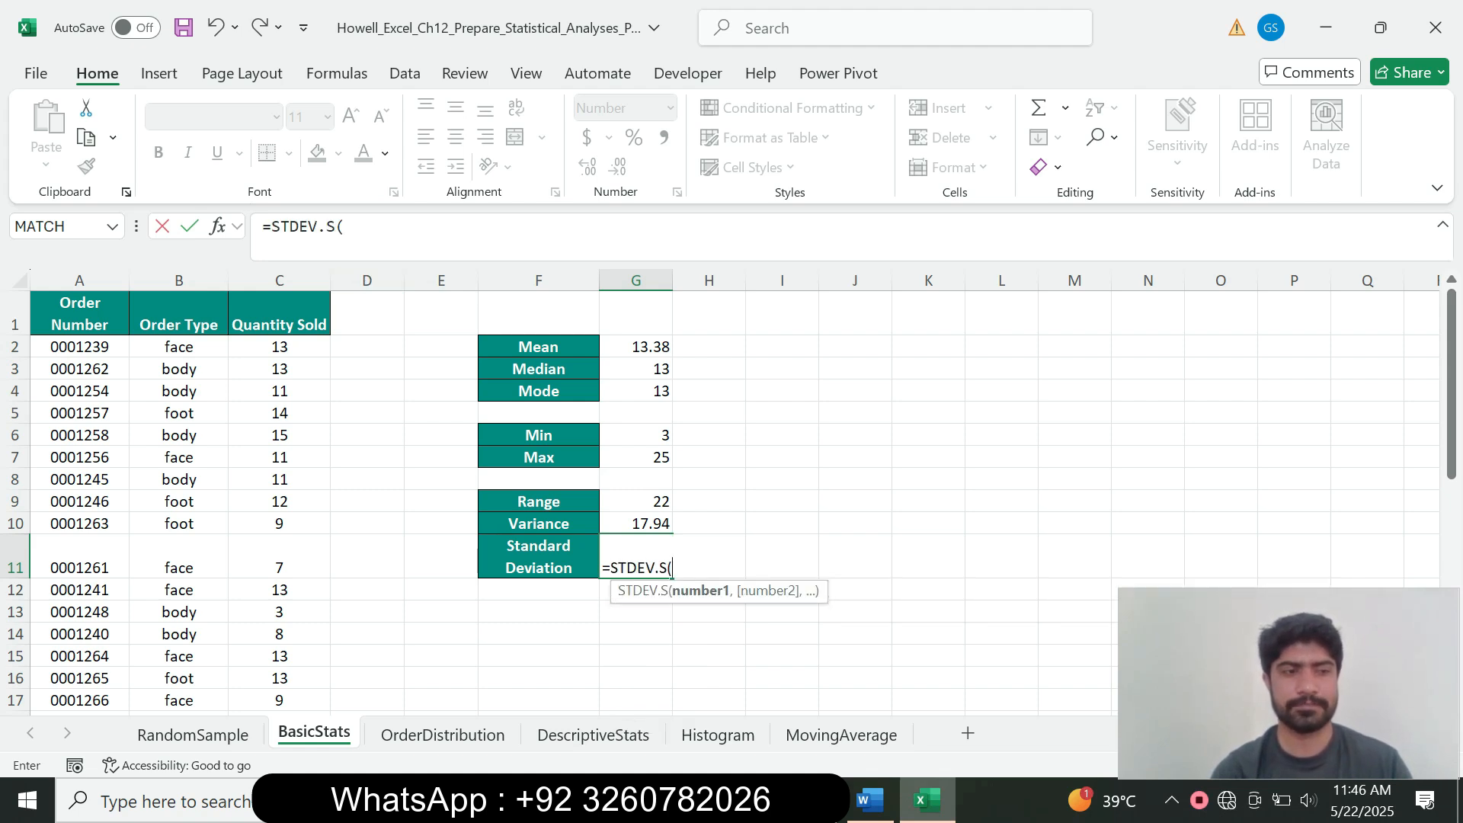
pyautogui.moveTo(280, 347); pyautogui.dragTo(328, 682)
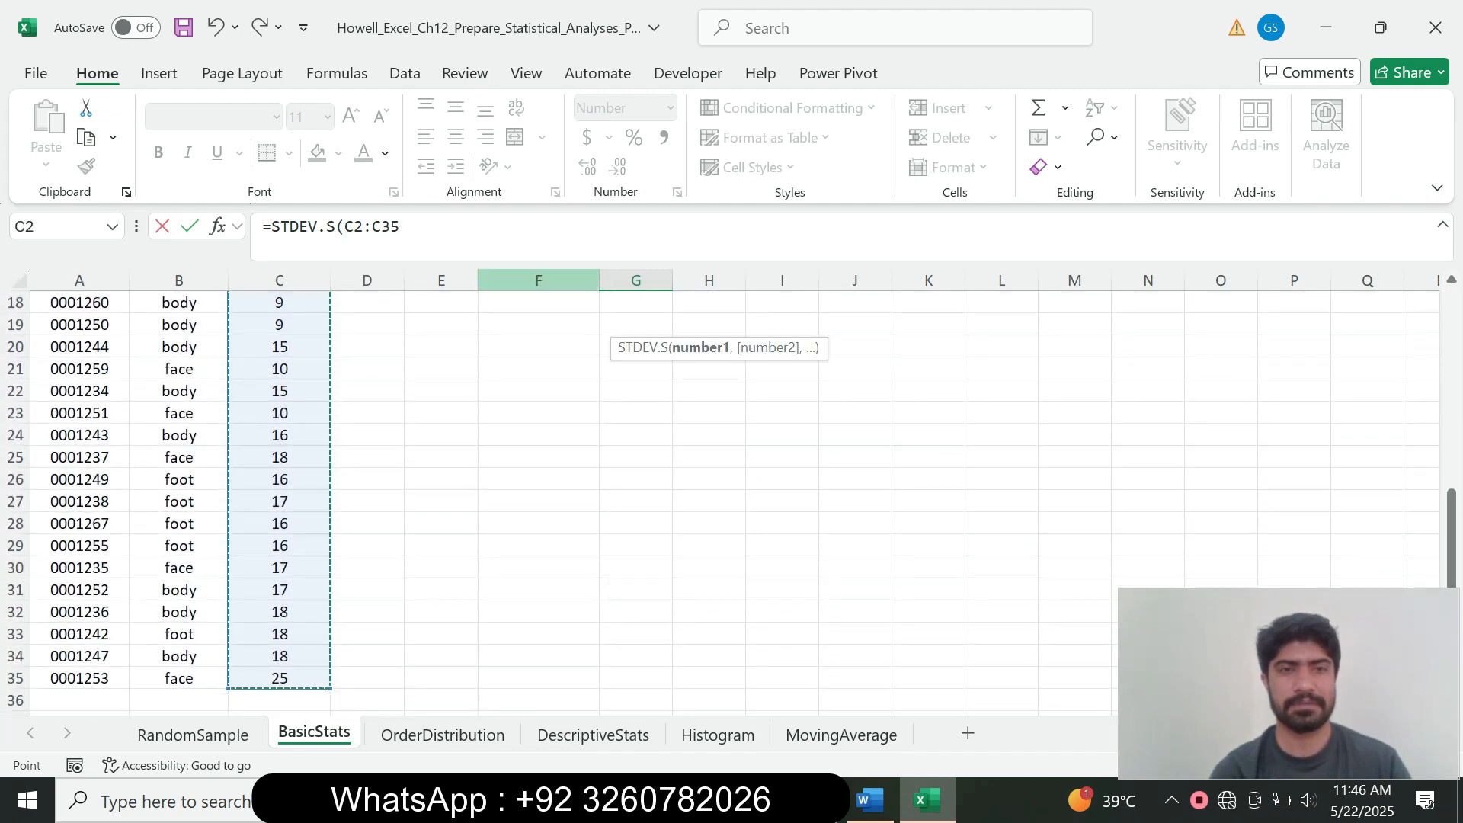
pyautogui.click(481, 229)
pyautogui.write(')')
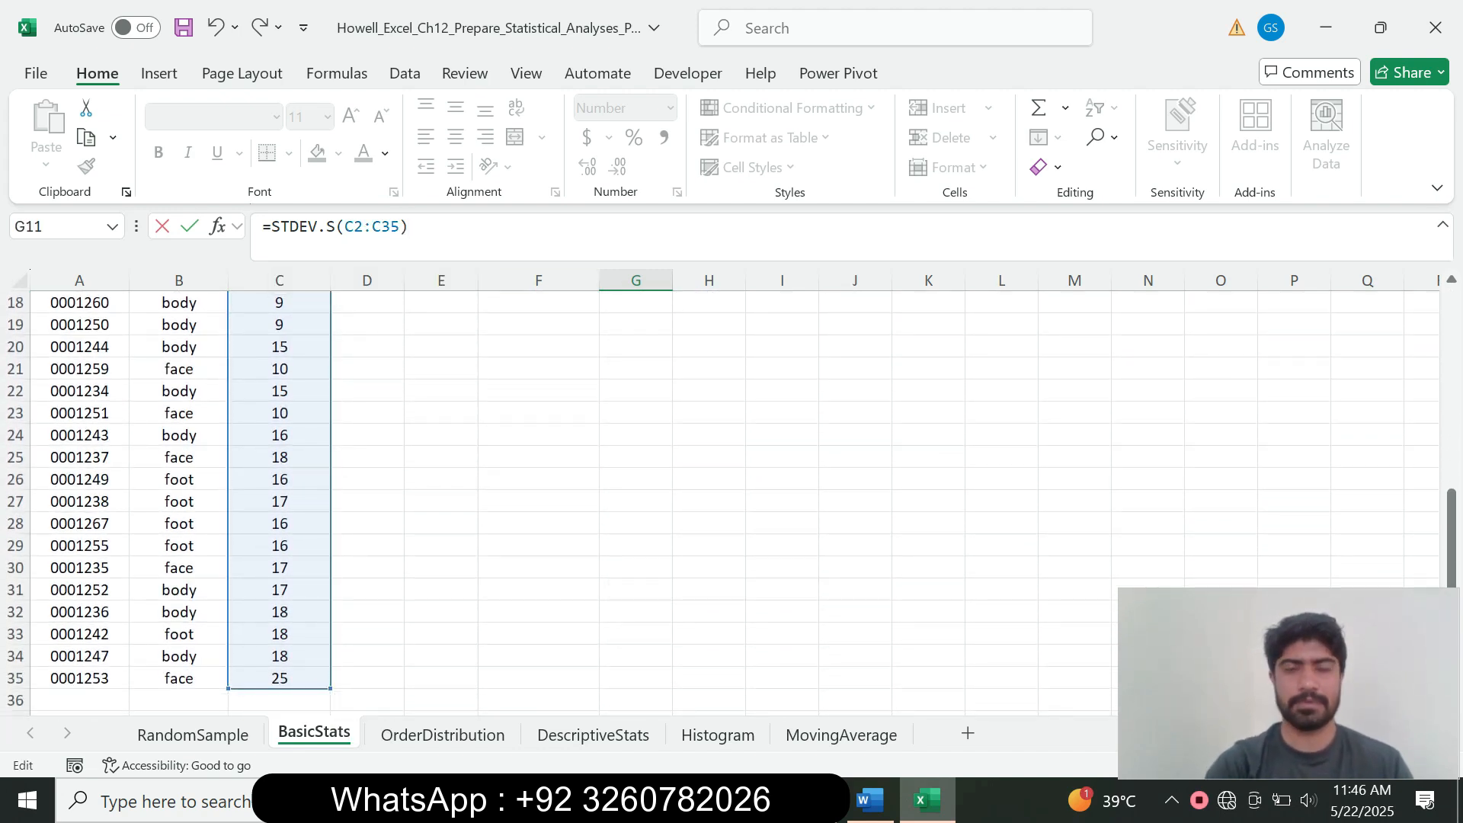
pyautogui.press('Return')
pyautogui.moveTo(1452, 488); pyautogui.dragTo(1452, 390)
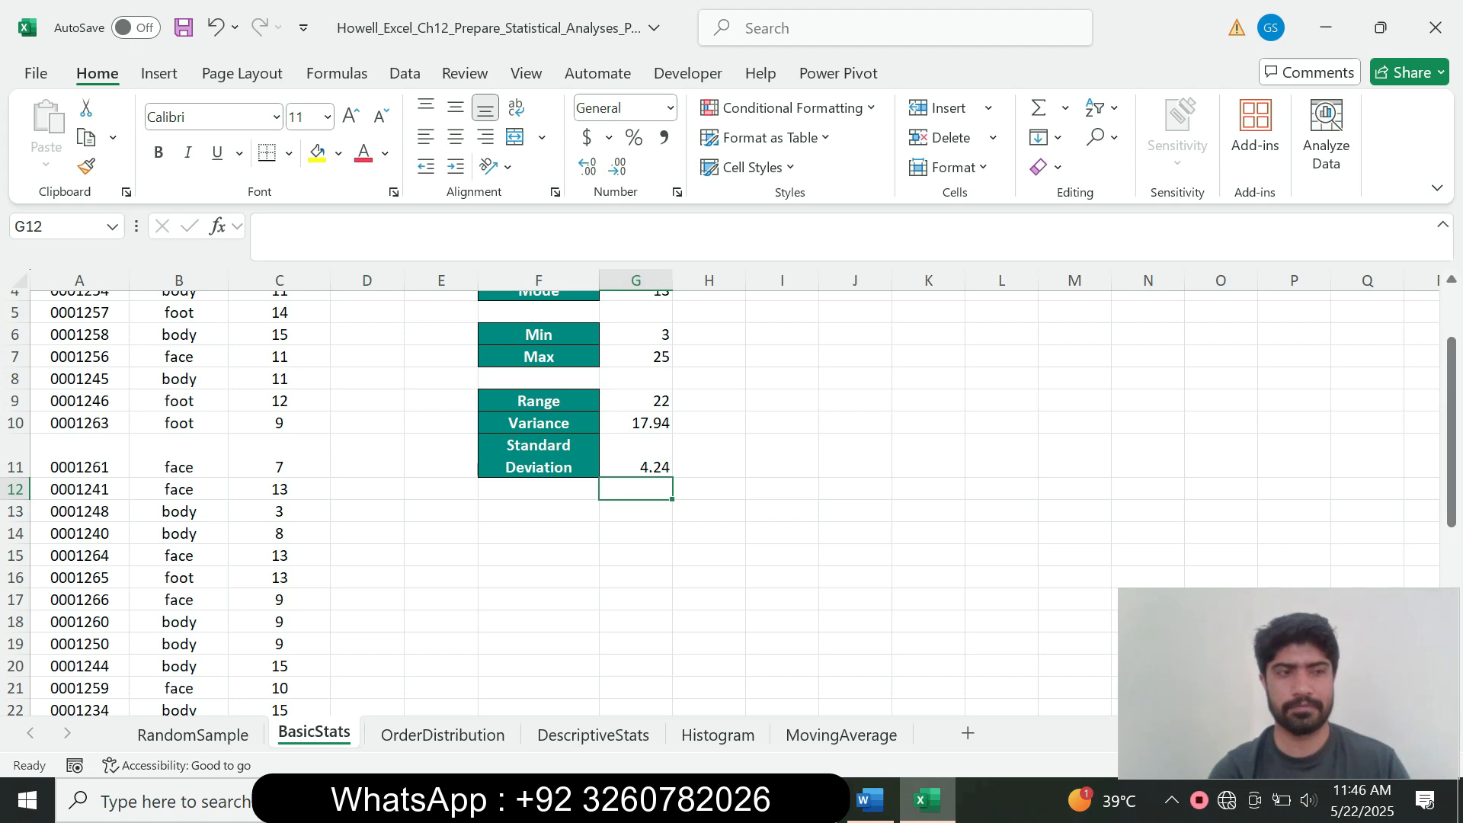
# Step: Return task 4's instructions in Word to 9 pt with no highlight
pyautogui.click(872, 801)
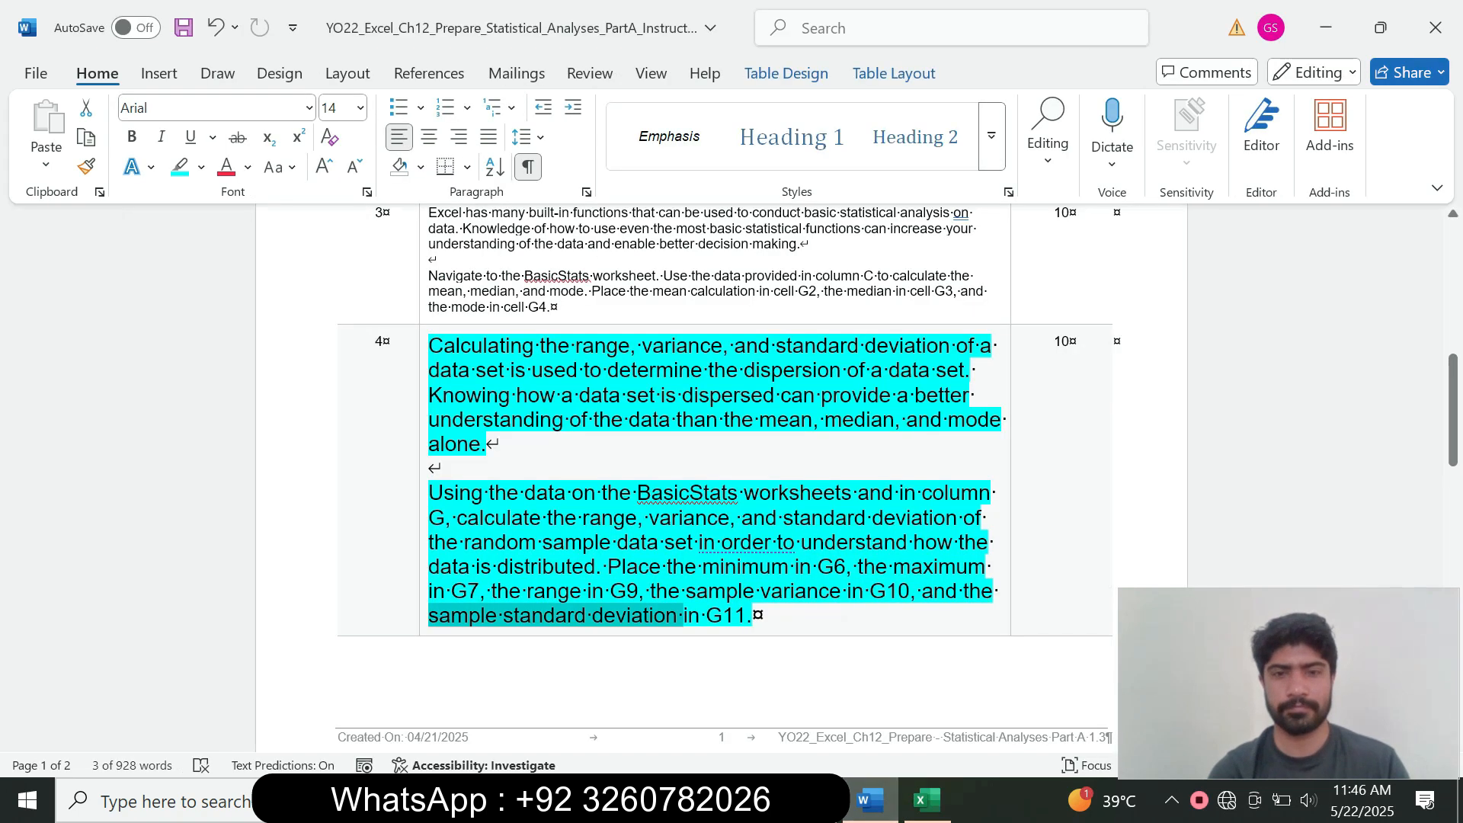
pyautogui.click(756, 615)
pyautogui.moveTo(754, 616); pyautogui.dragTo(404, 488)
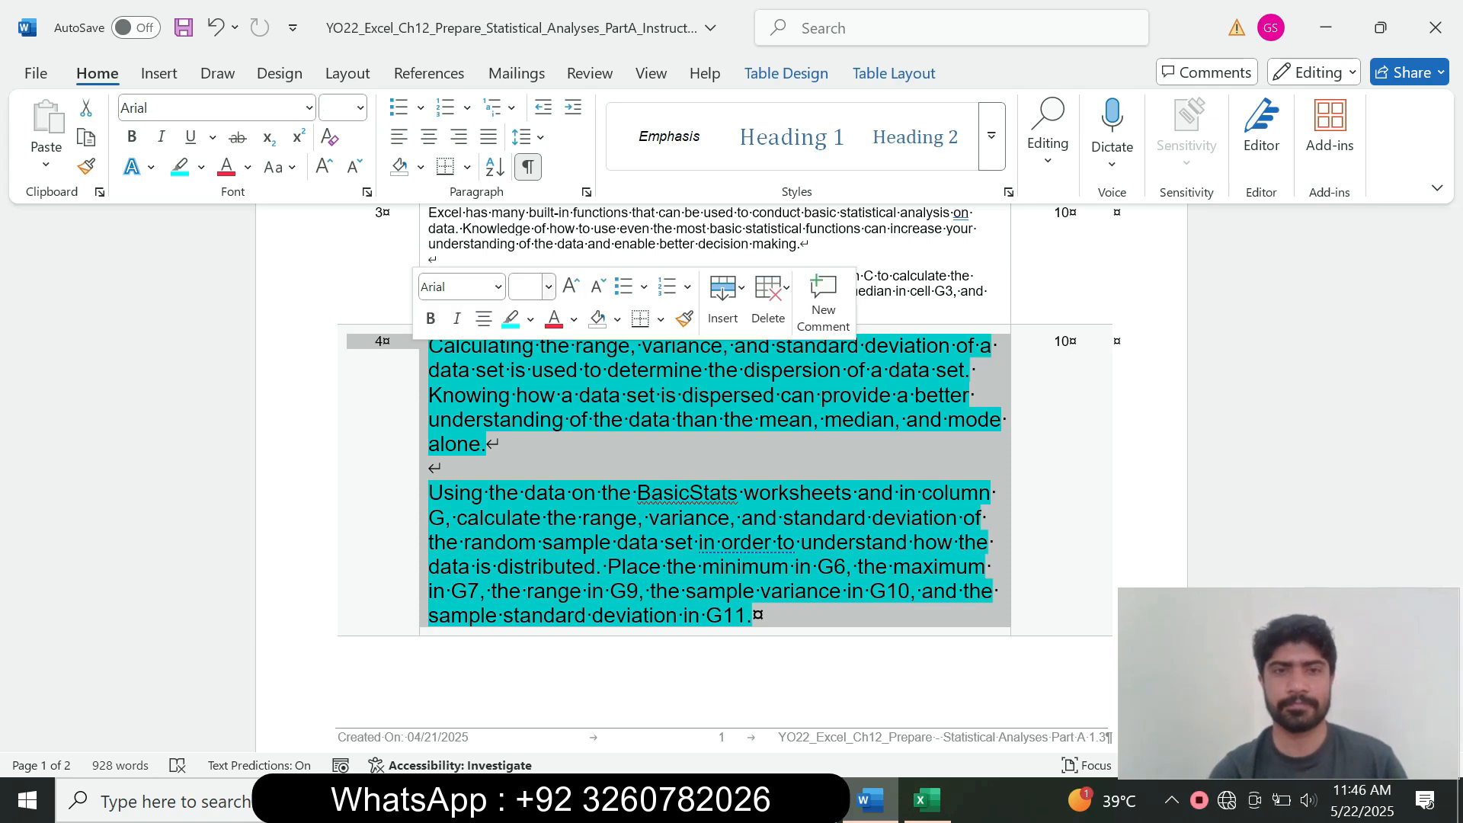
pyautogui.click(549, 287)
pyautogui.click(526, 345)
pyautogui.click(530, 319)
pyautogui.press('Escape')
# Step: Highlight the instructions for tasks 7 through 10 in turquoise
pyautogui.moveTo(506, 580); pyautogui.dragTo(430, 487)
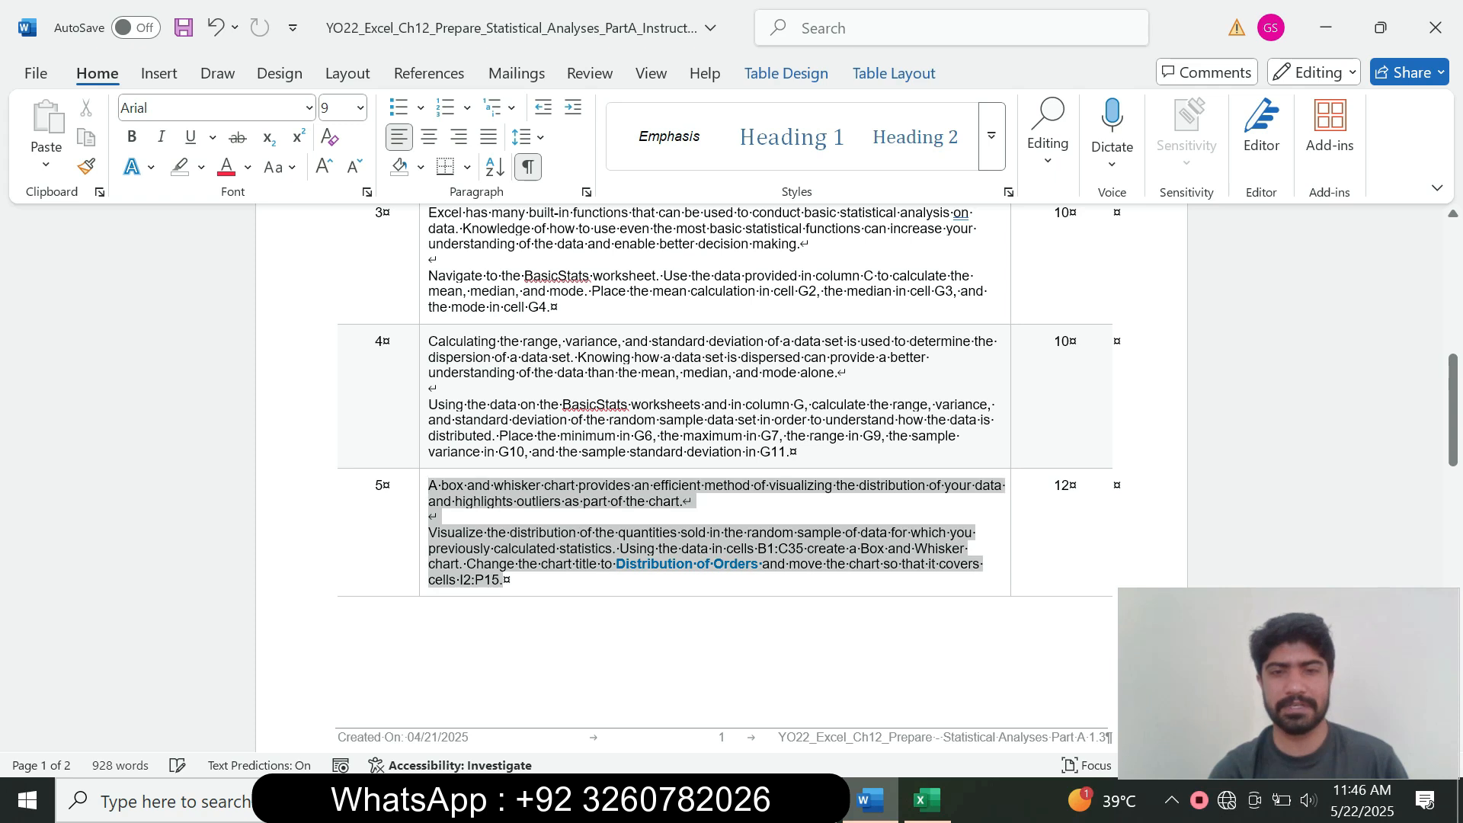
pyautogui.moveTo(506, 580); pyautogui.dragTo(631, 637)
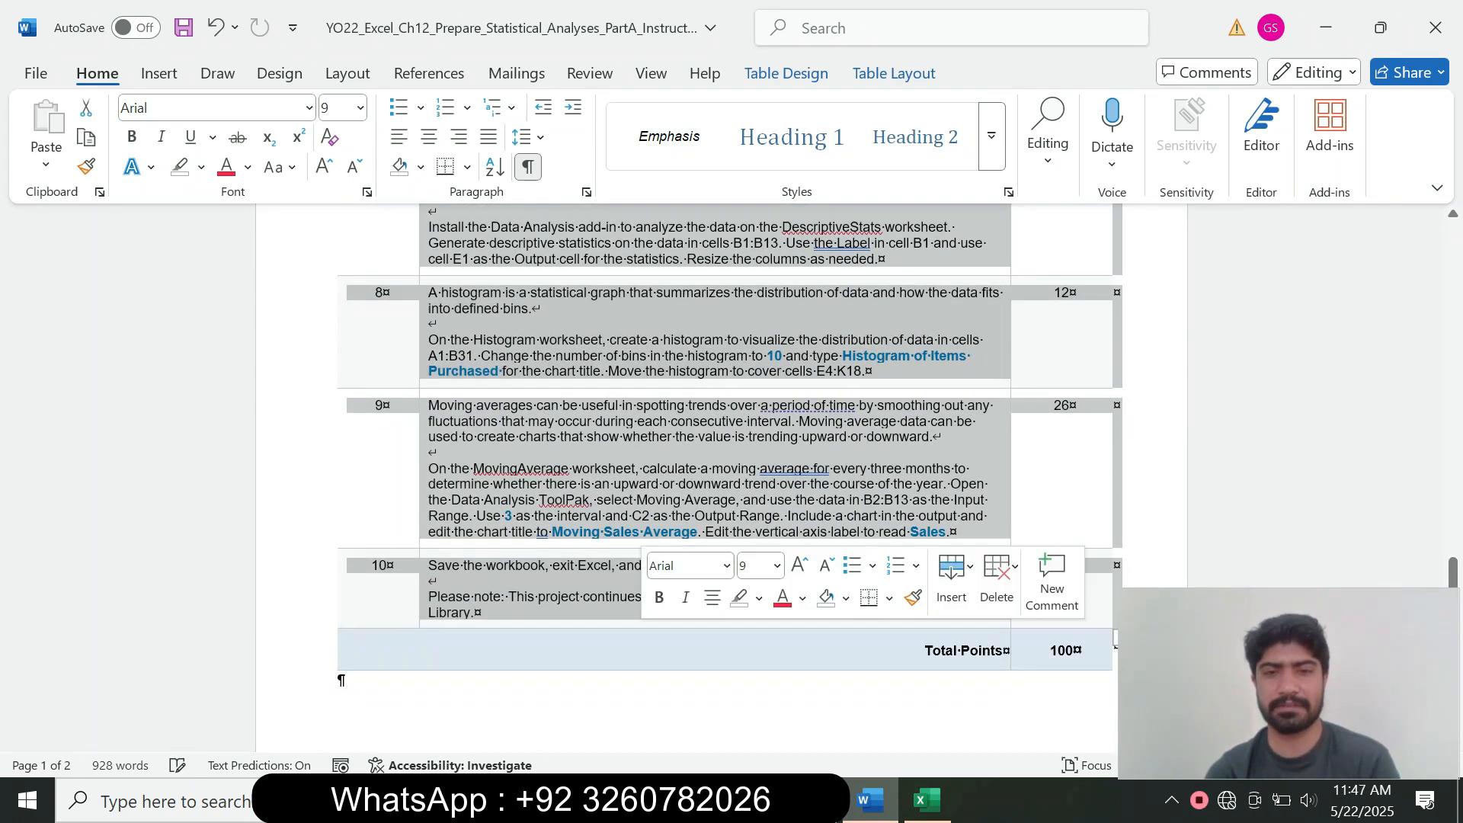
pyautogui.click(759, 599)
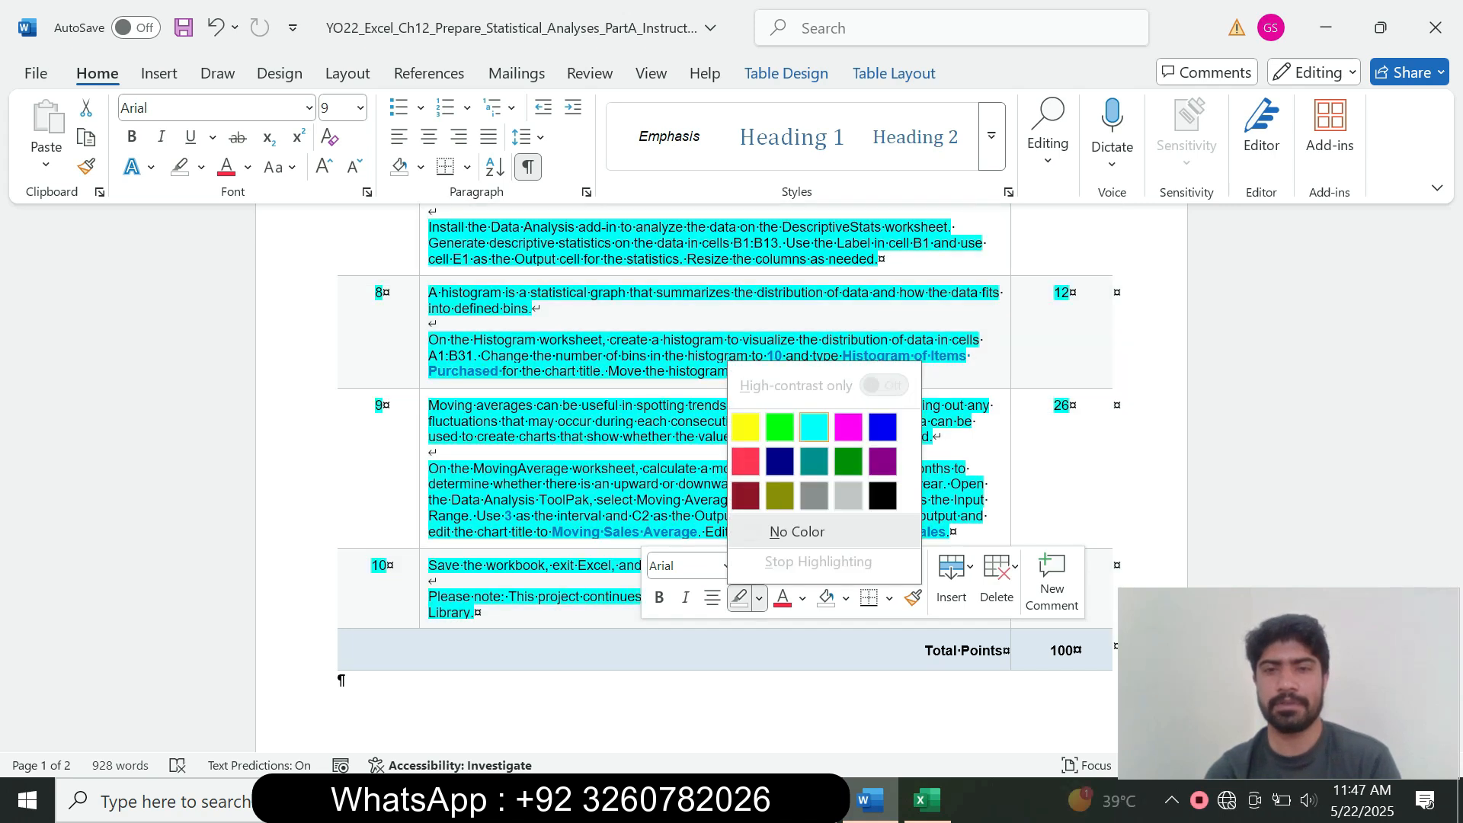
pyautogui.click(814, 424)
pyautogui.click(1071, 407)
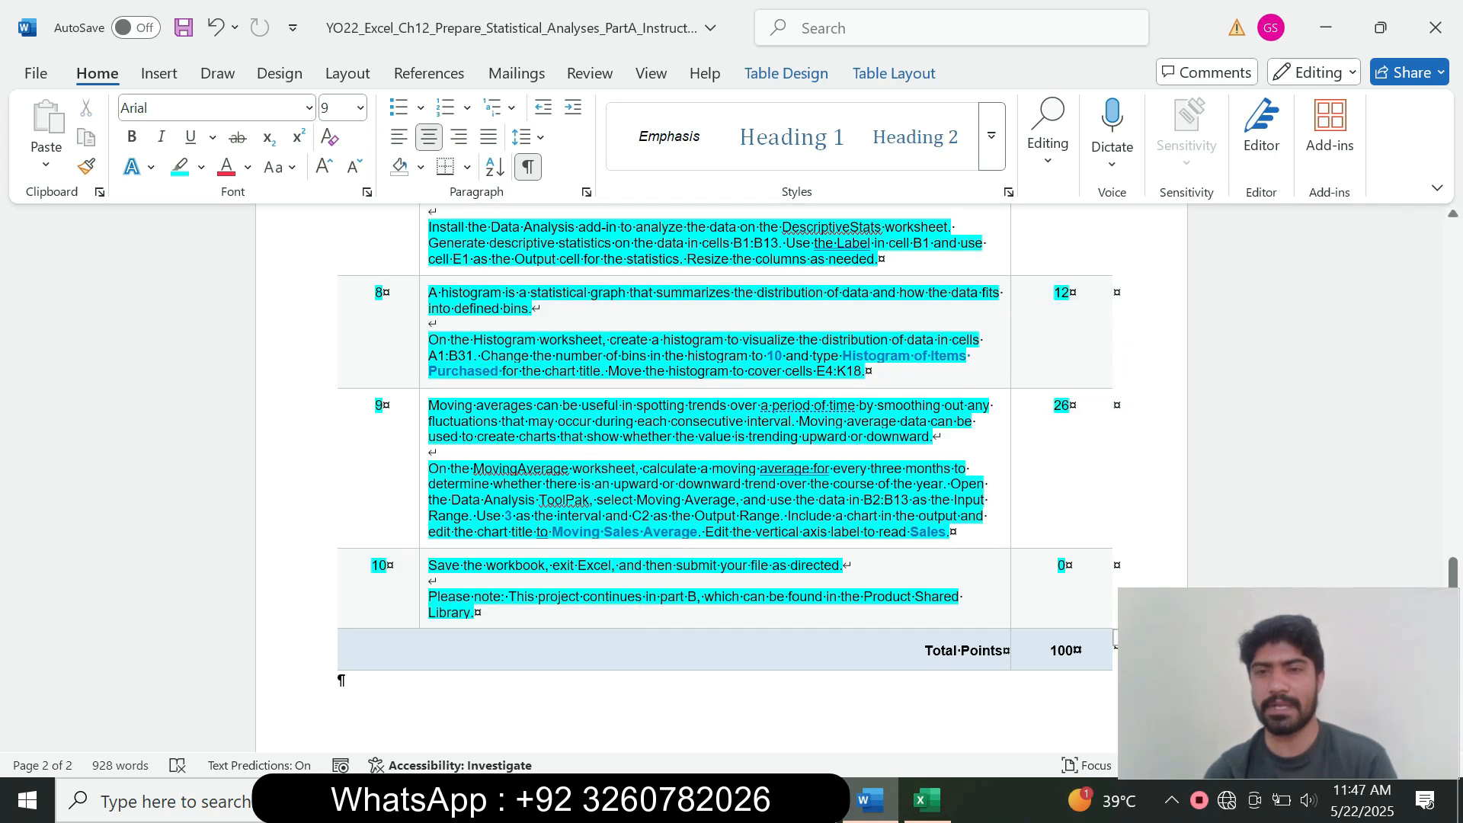
pyautogui.moveTo(1454, 573)
pyautogui.mouseDown()
pyautogui.moveTo(1453, 240)
pyautogui.moveTo(1454, 576)
pyautogui.mouseUp()
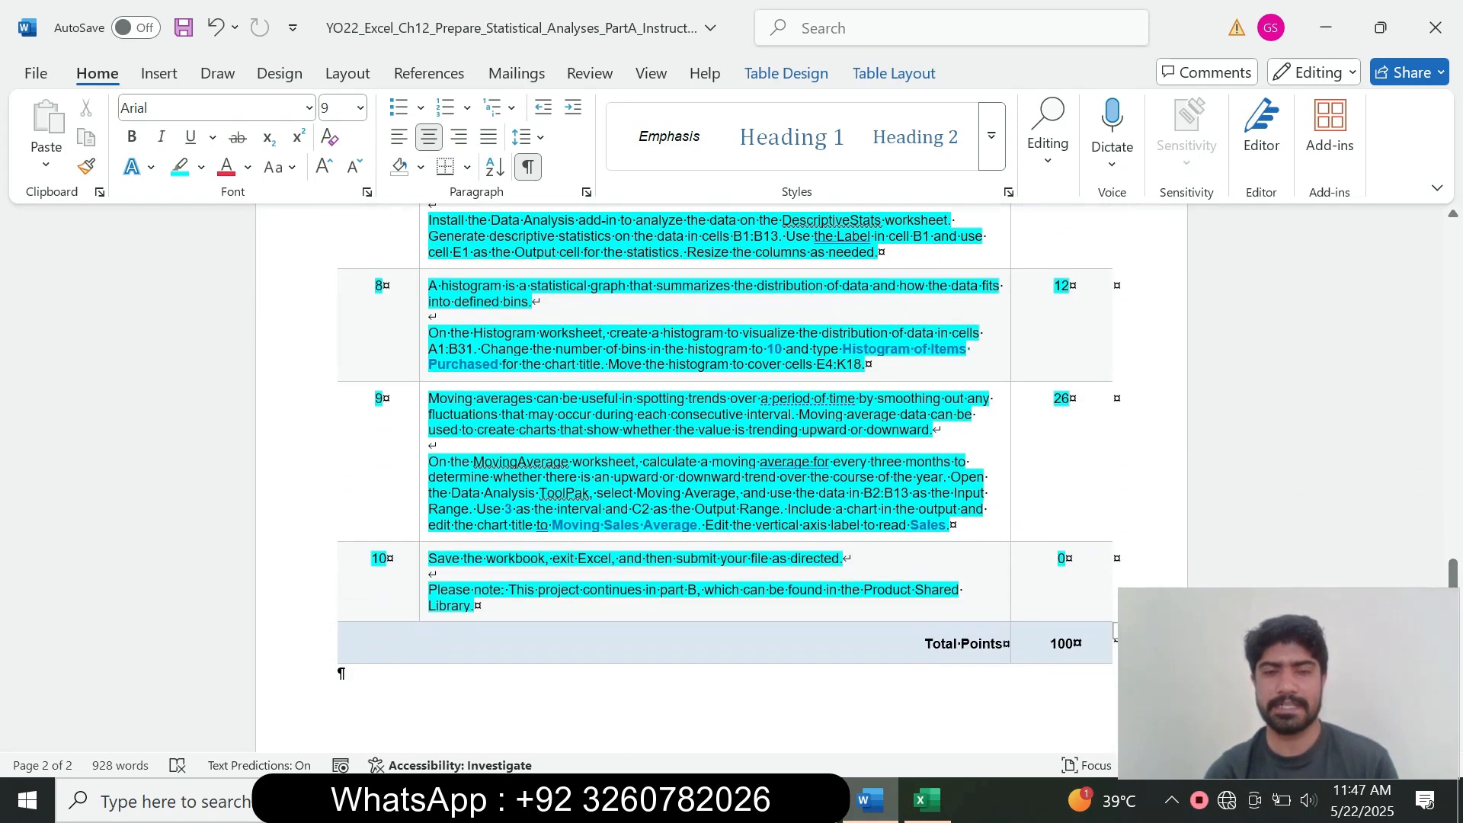